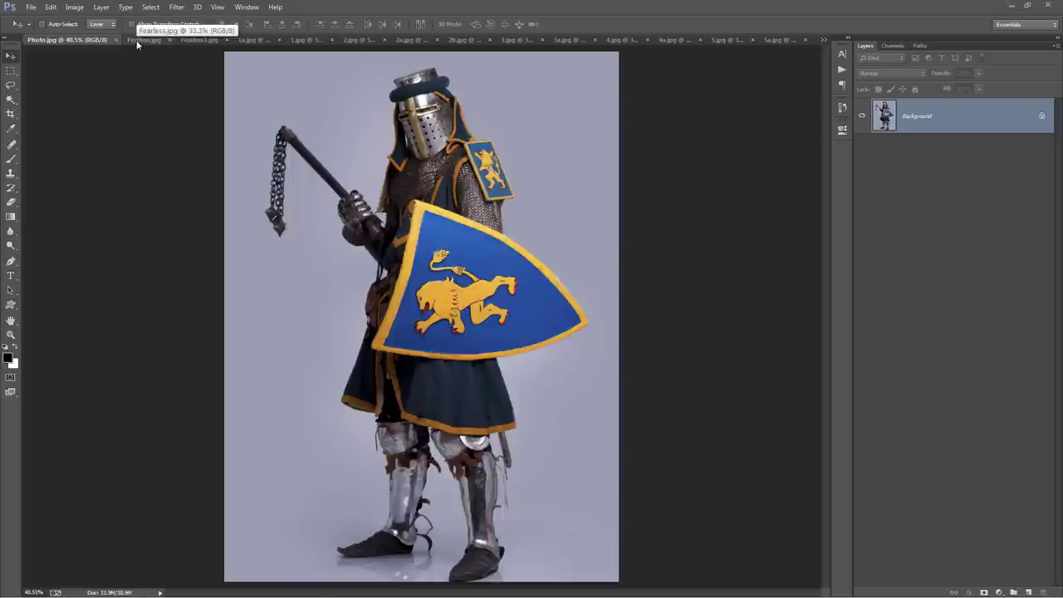
Step: Look through the open example images, comparing the original photos with their lightning-effect versions from Fearless.jpg to 5a.jpg
click(136, 40)
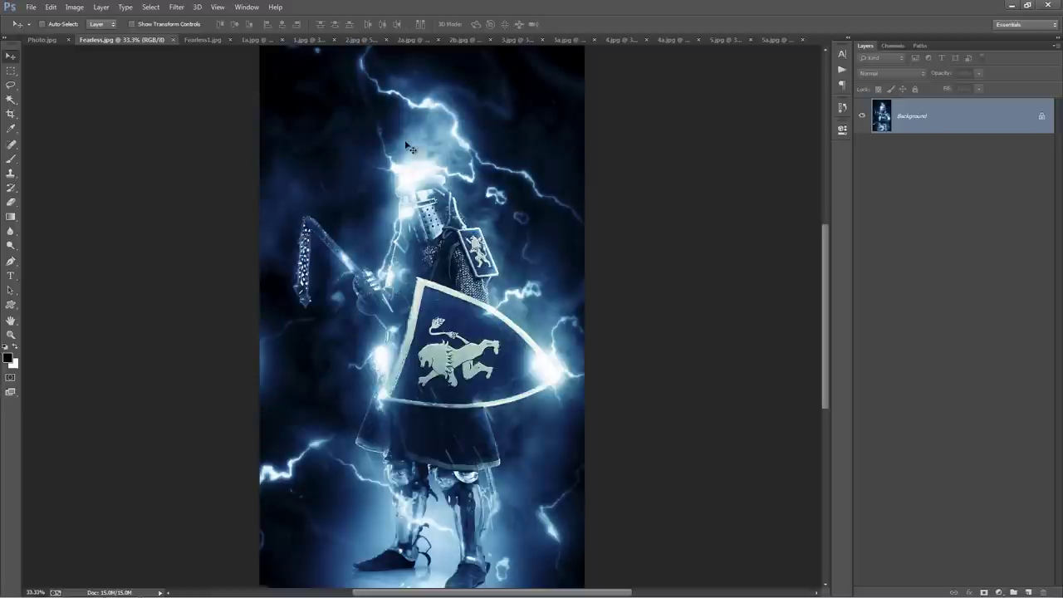
click(206, 38)
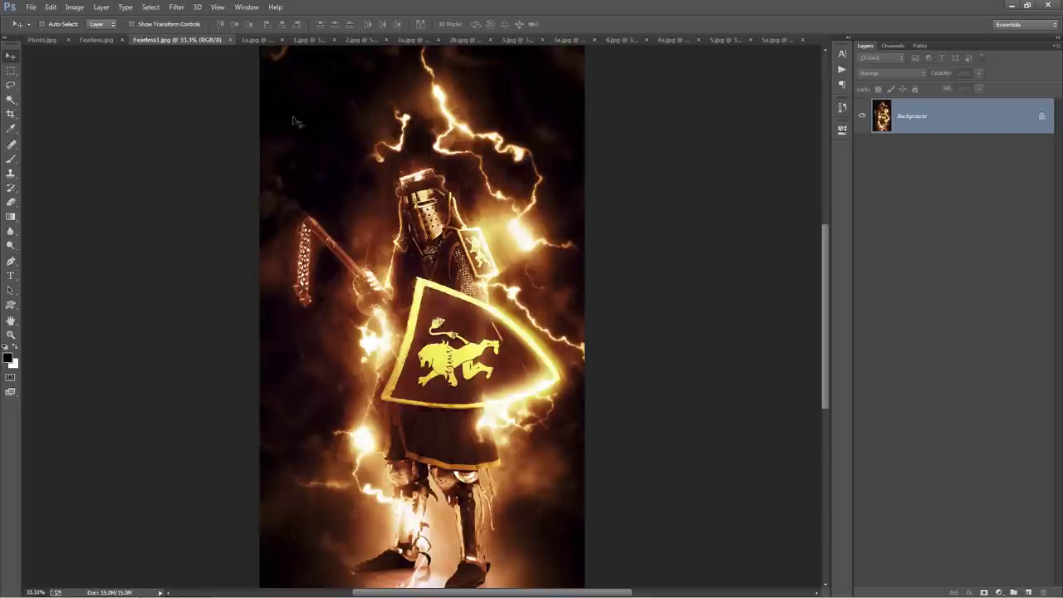
click(255, 40)
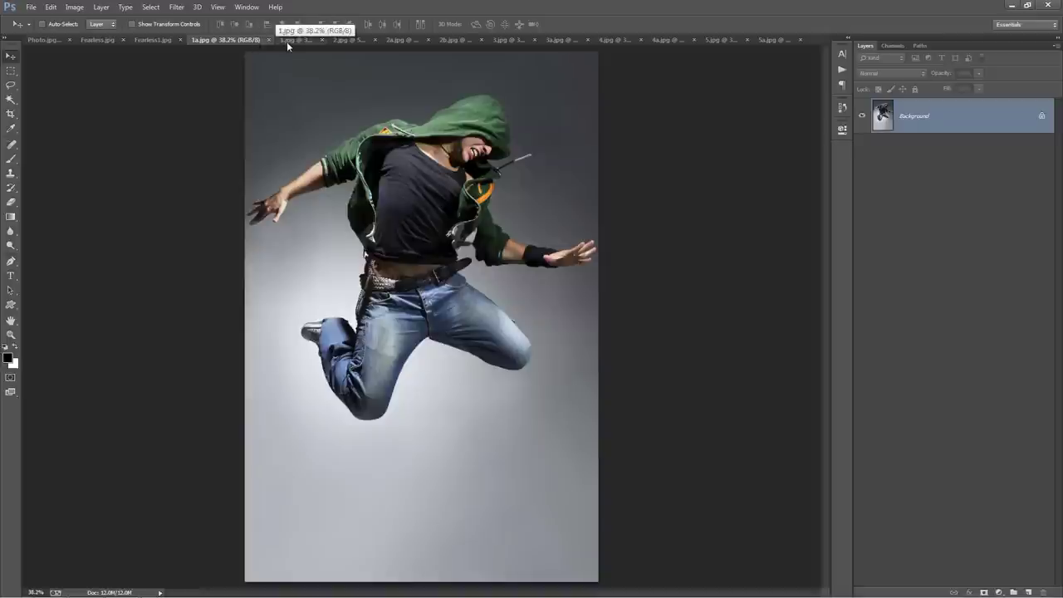
click(286, 40)
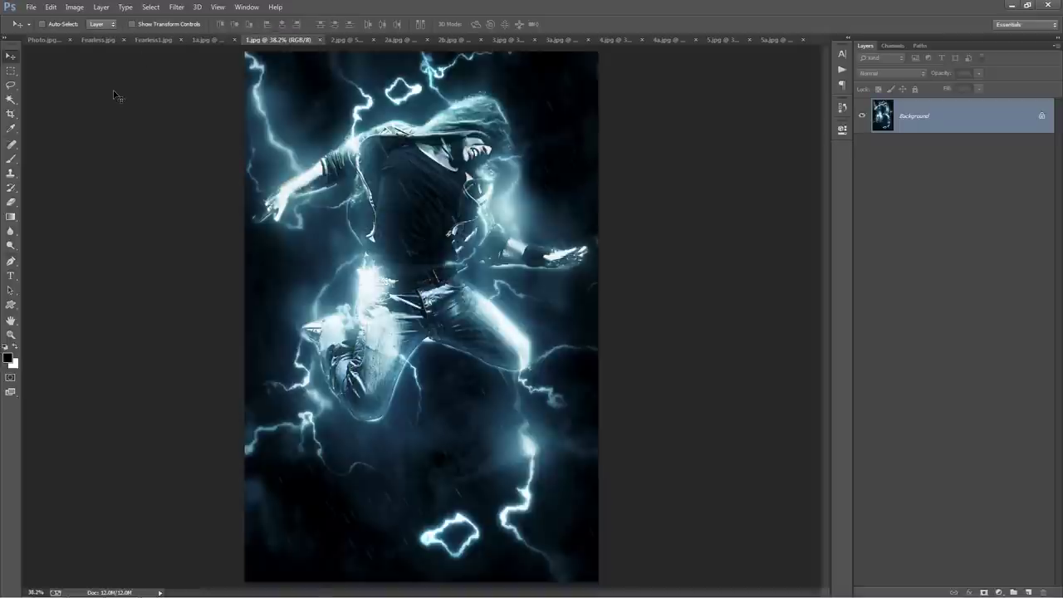
click(340, 42)
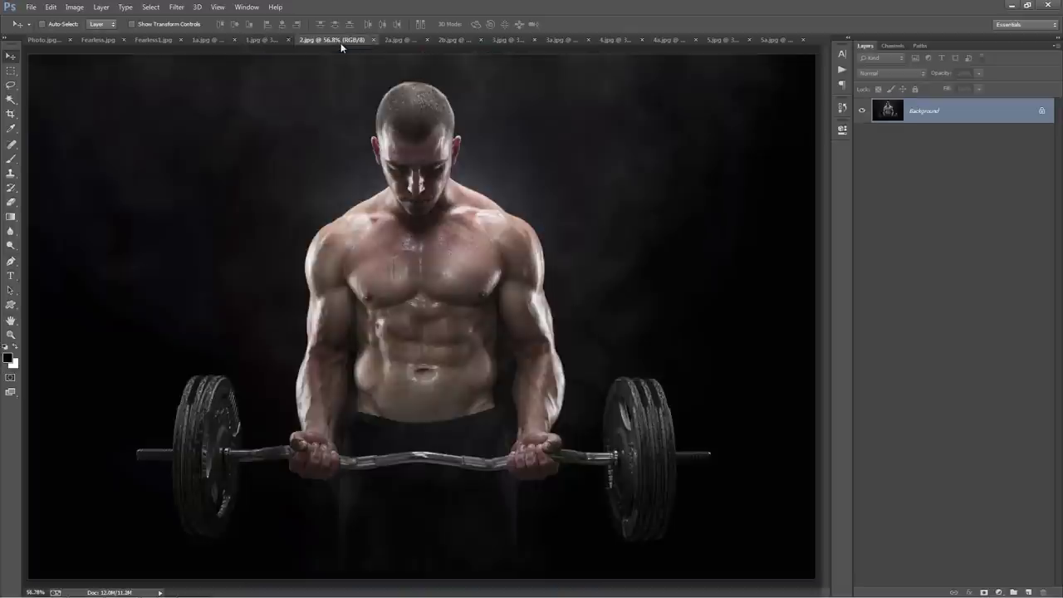
click(394, 40)
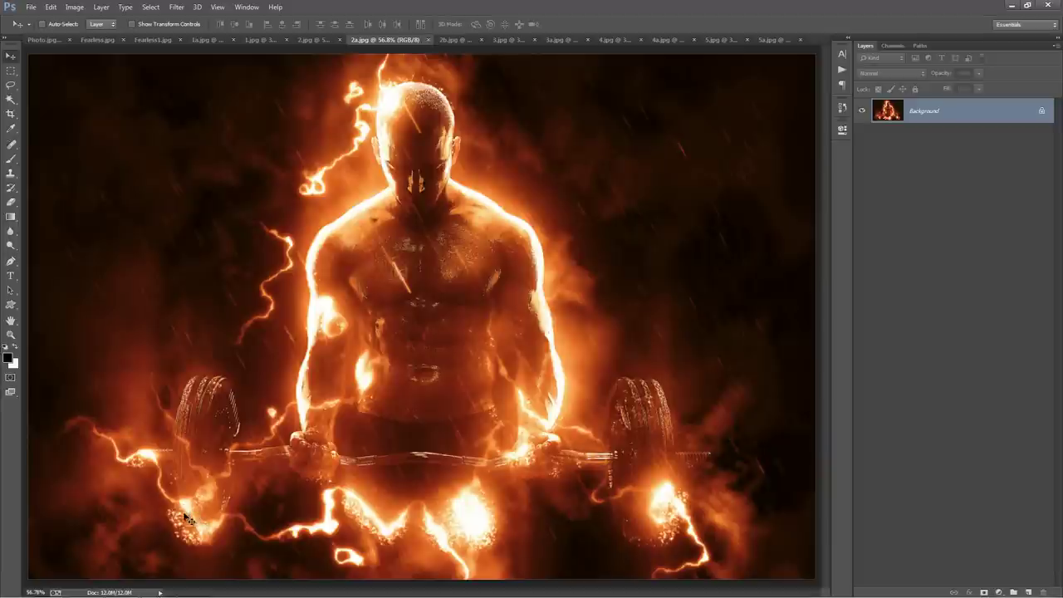
click(454, 40)
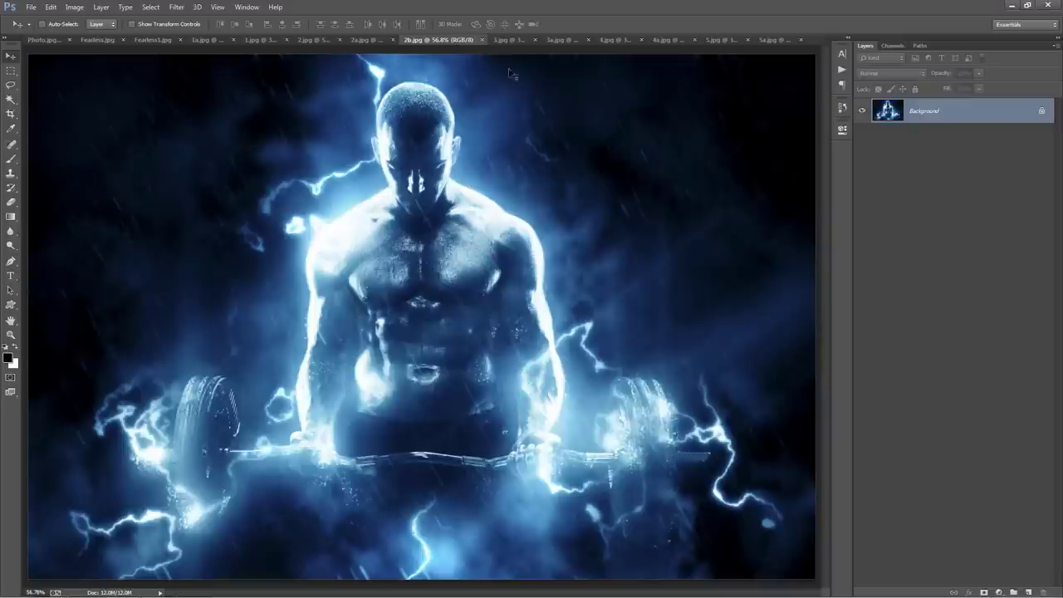
click(506, 41)
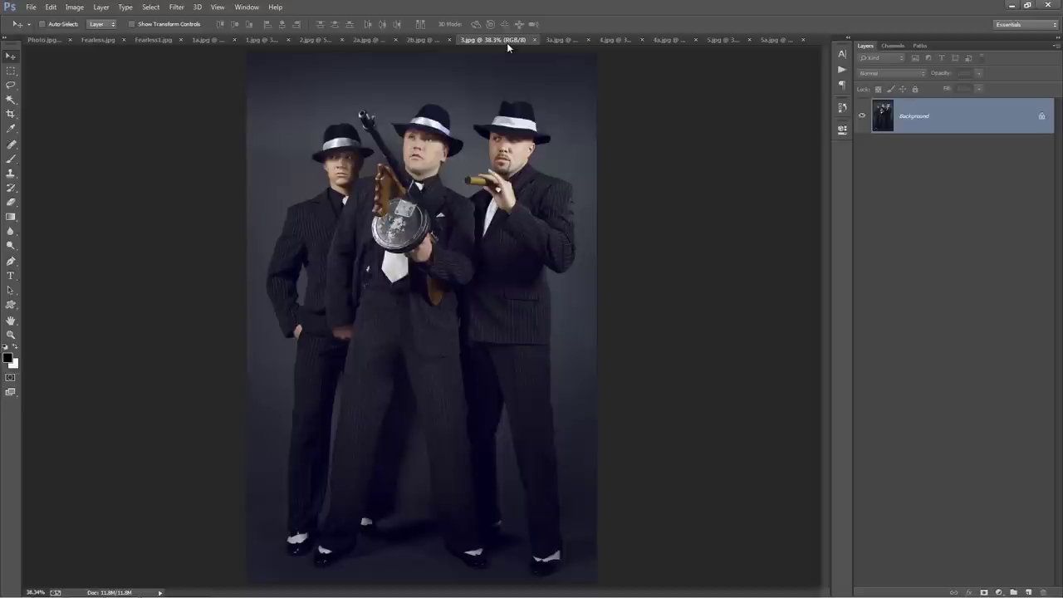
click(555, 39)
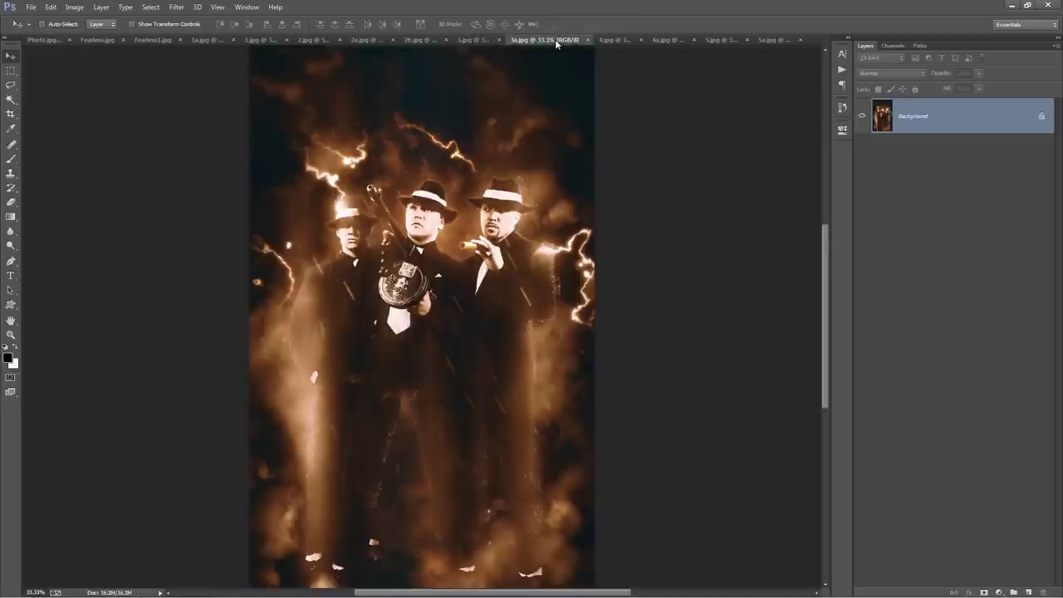
click(608, 42)
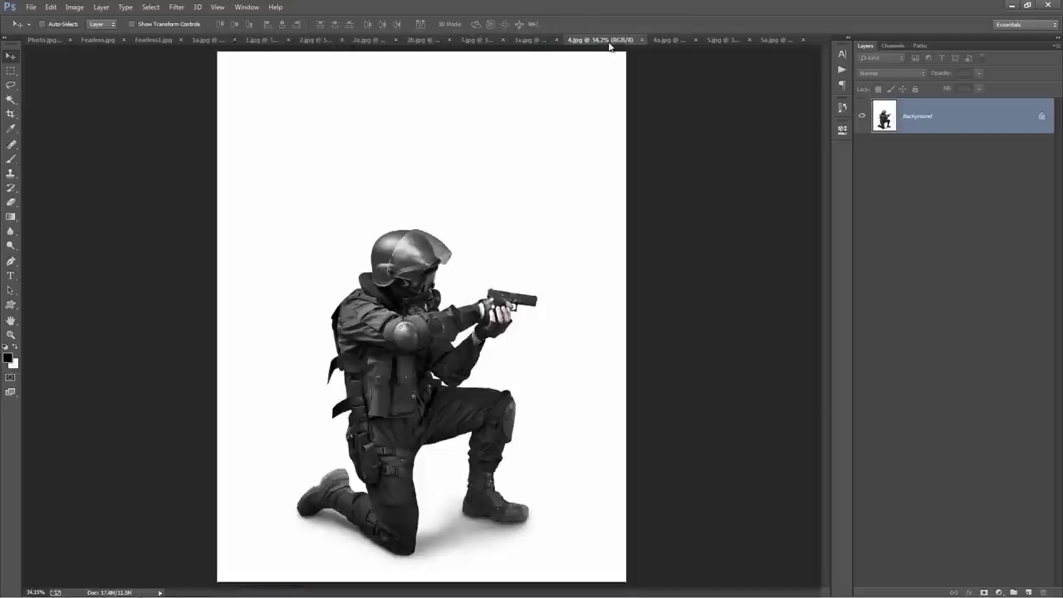
click(662, 39)
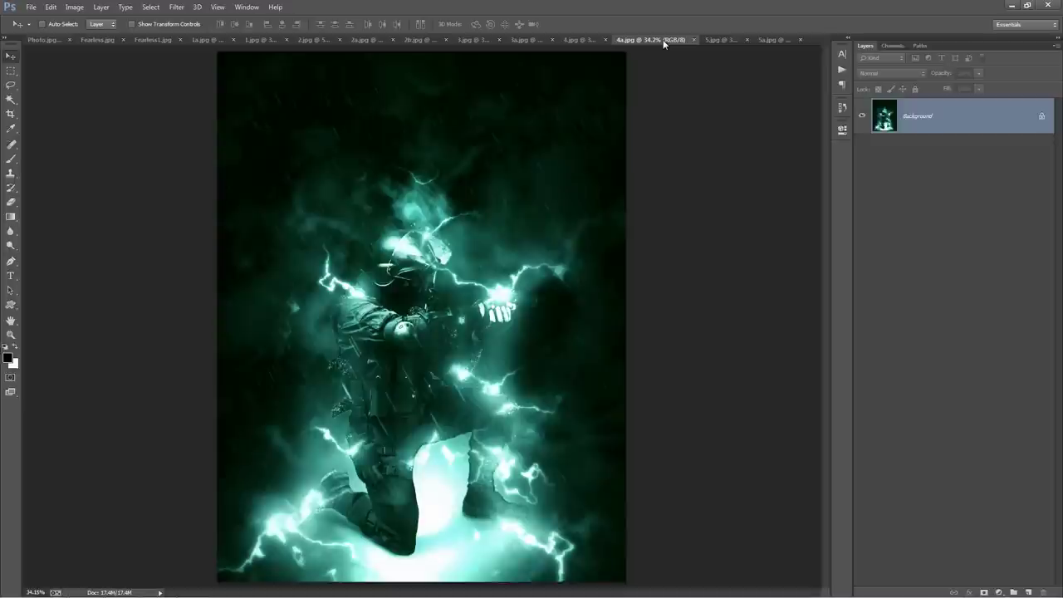
click(716, 39)
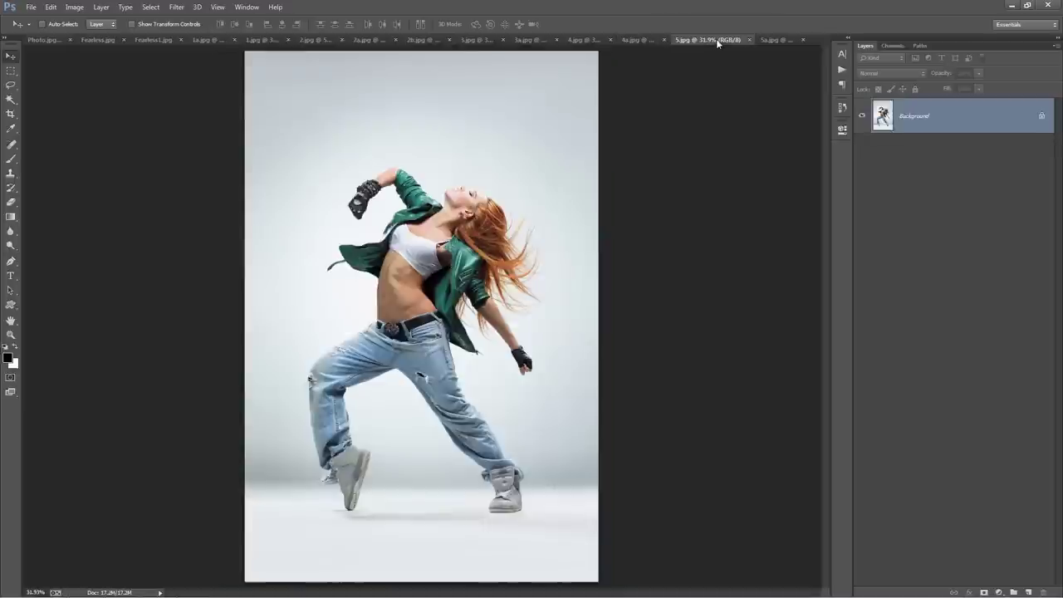
click(775, 39)
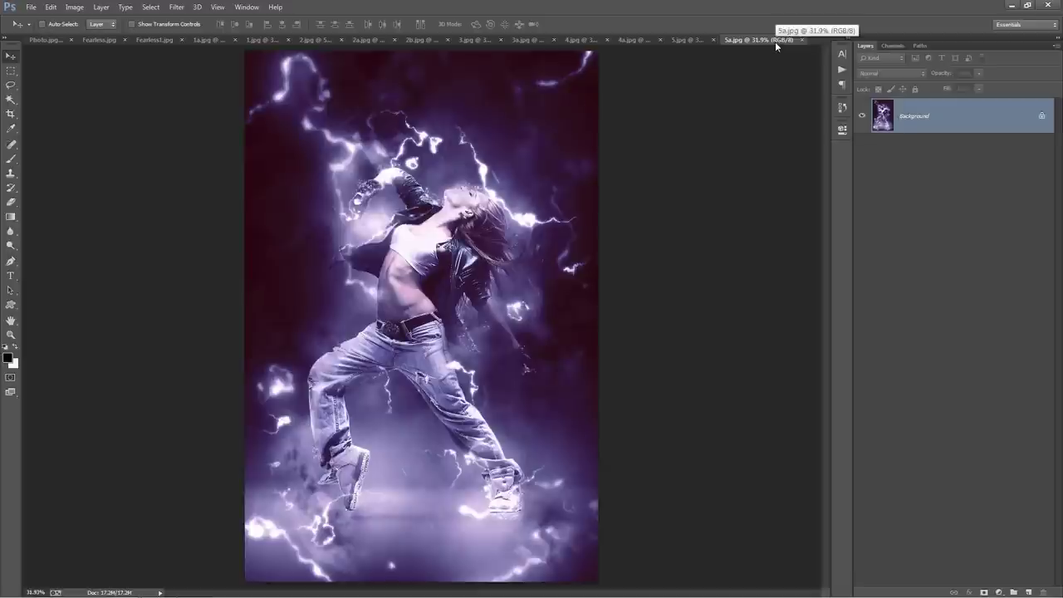
Step: Close all the example images so that only Photo.jpg stays open
key(ctrl+w)
key(ctrl+w)
key(ctrl+w)
key(ctrl+w)
key(ctrl+w)
key(ctrl+w)
key(ctrl+w)
key(ctrl+w)
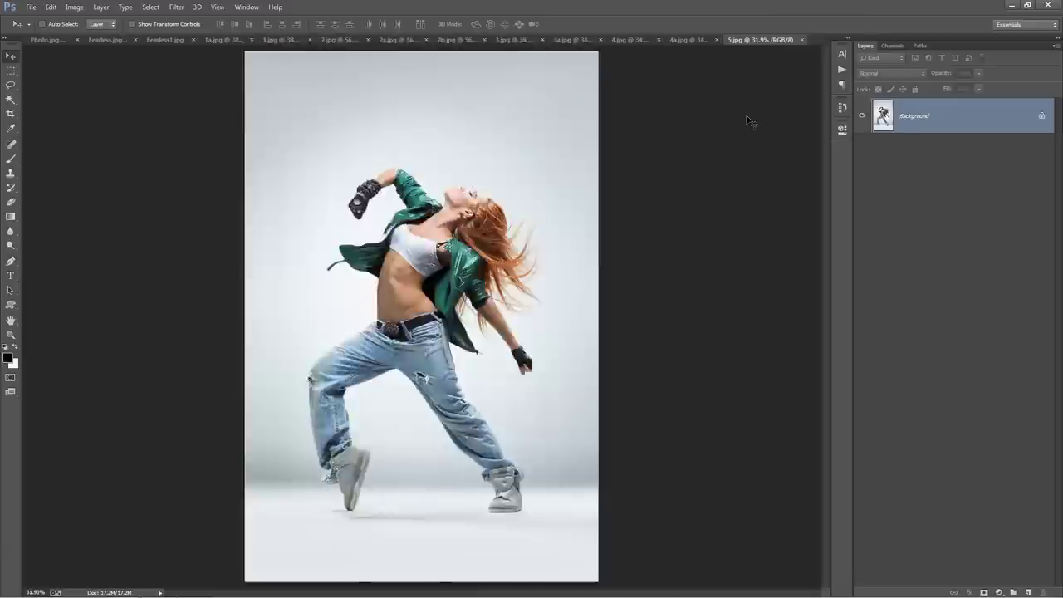
key(ctrl+w)
key(ctrl+w)
key(ctrl+w)
key(ctrl+w)
key(ctrl+w)
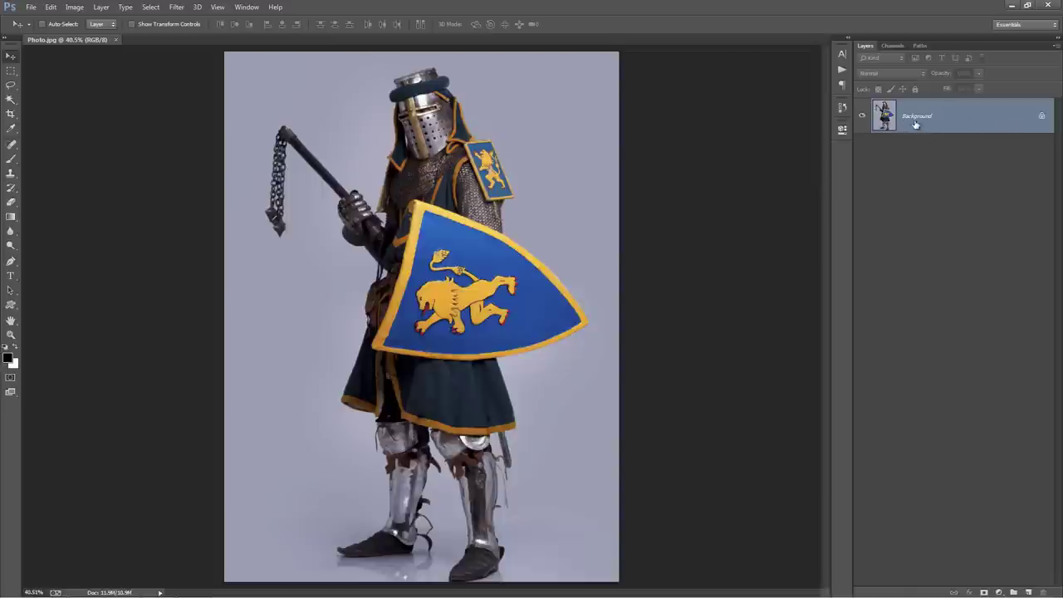
Step: Duplicate the Background into a new layer and delete the original Background layer
drag(852, 152, 862, 153)
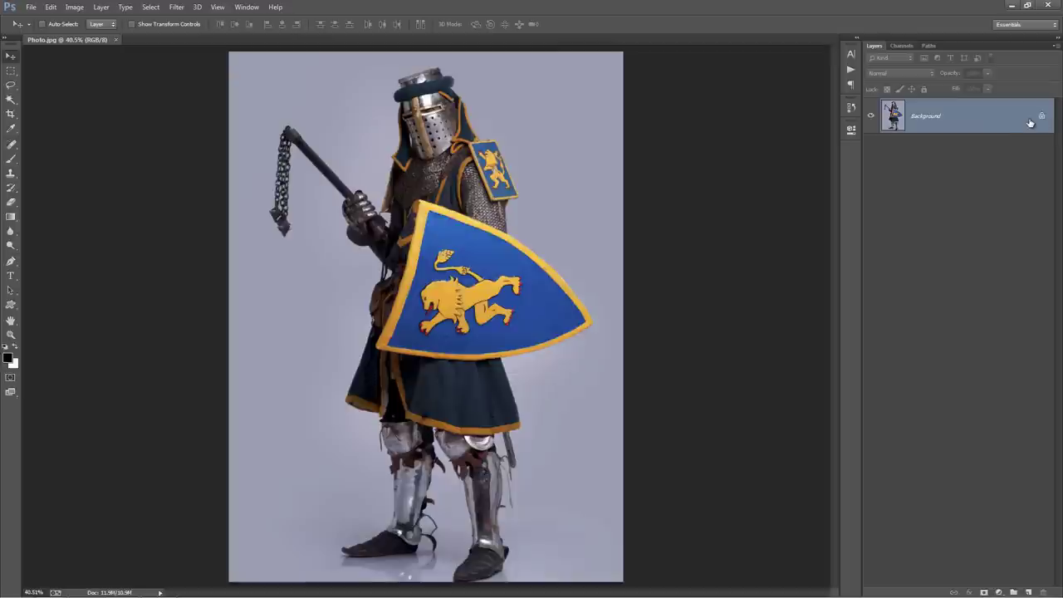
key(ctrl+j)
click(994, 156)
key(Delete)
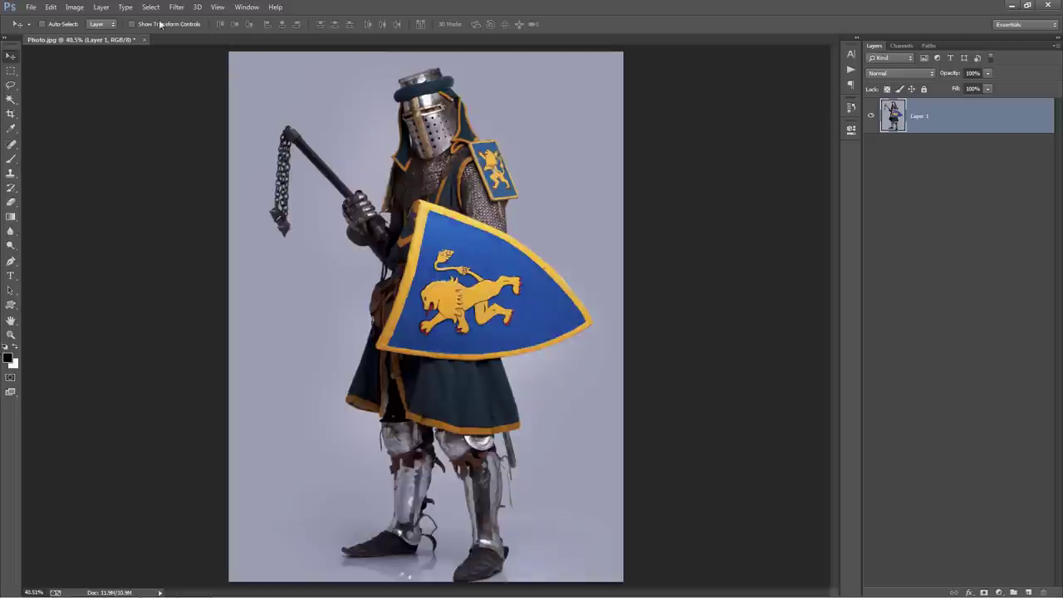
Step: Convert the remaining Layer 1 into the document's Background layer
click(96, 7)
mouse_move(112, 20)
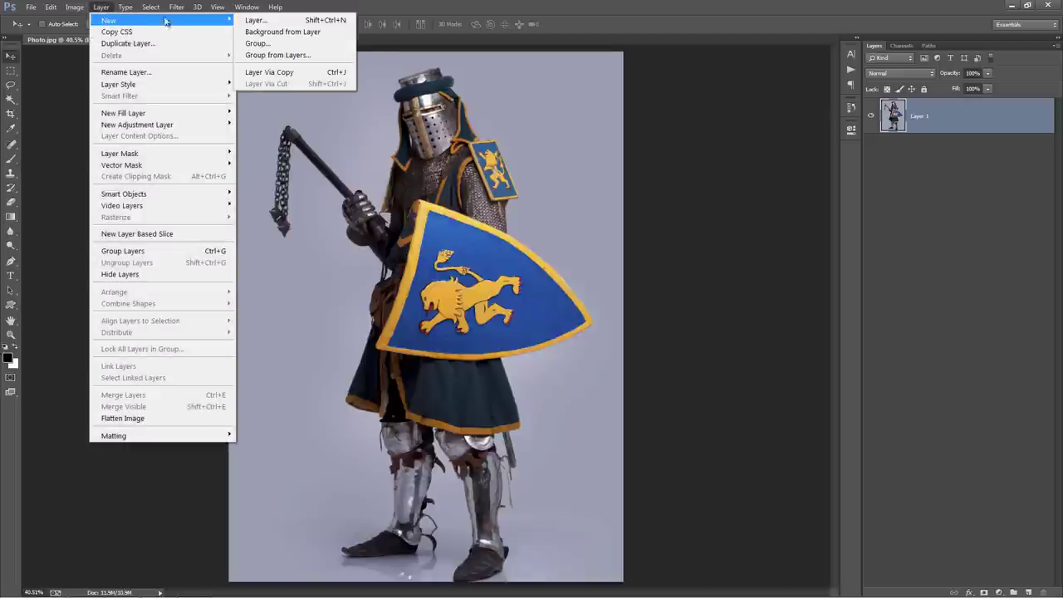
click(311, 33)
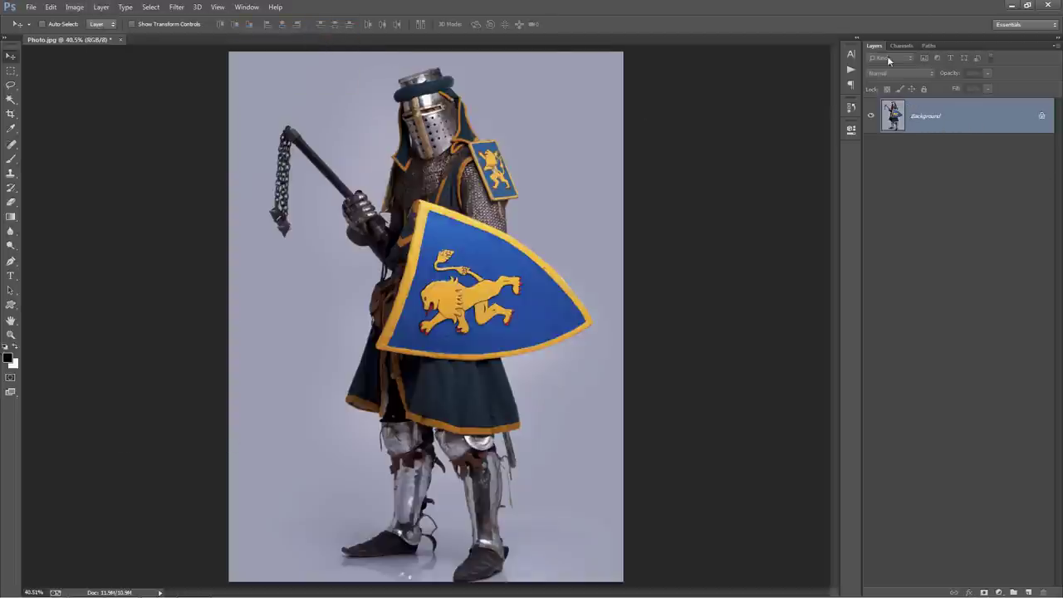
Step: Check the Layers panel options for default fill-layer masks, expanded new effects and the "copy" suffix on copied layers
click(1057, 47)
click(955, 318)
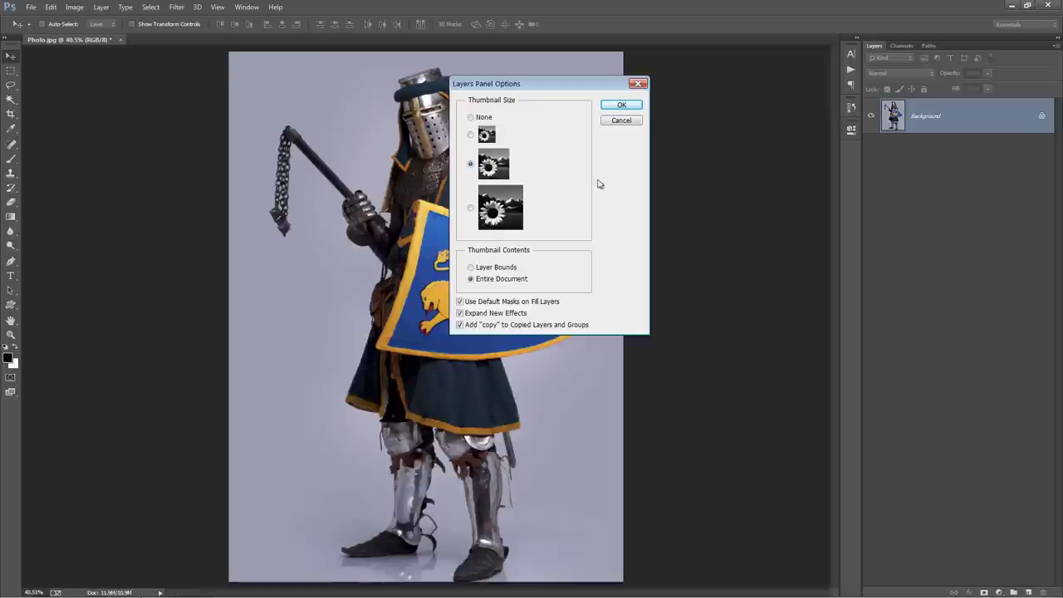
click(621, 107)
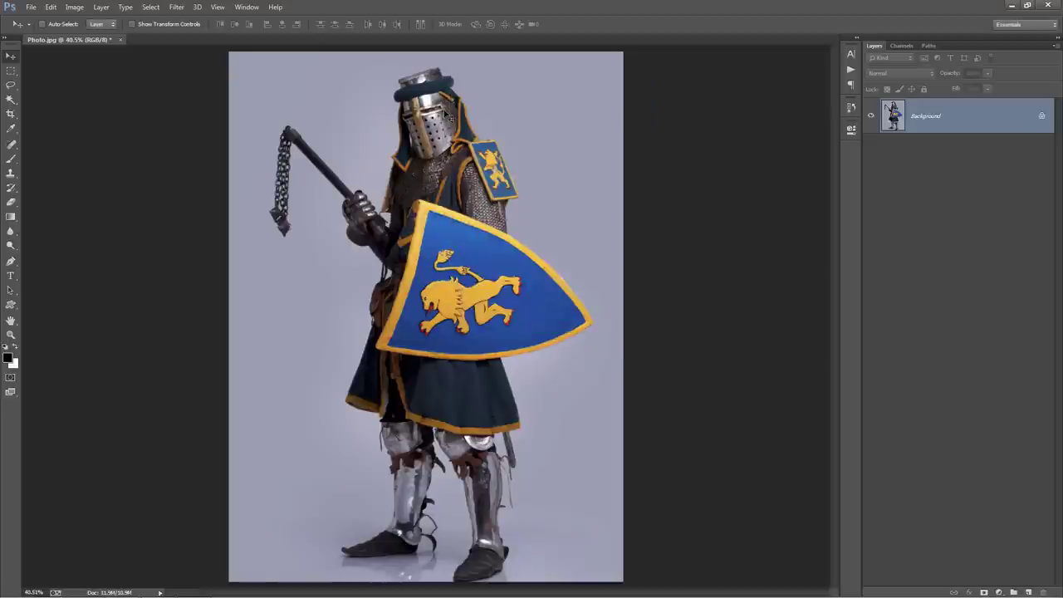
Step: Check the photo's colour mode and bit depth, and review its pixel dimensions and resolution
click(74, 6)
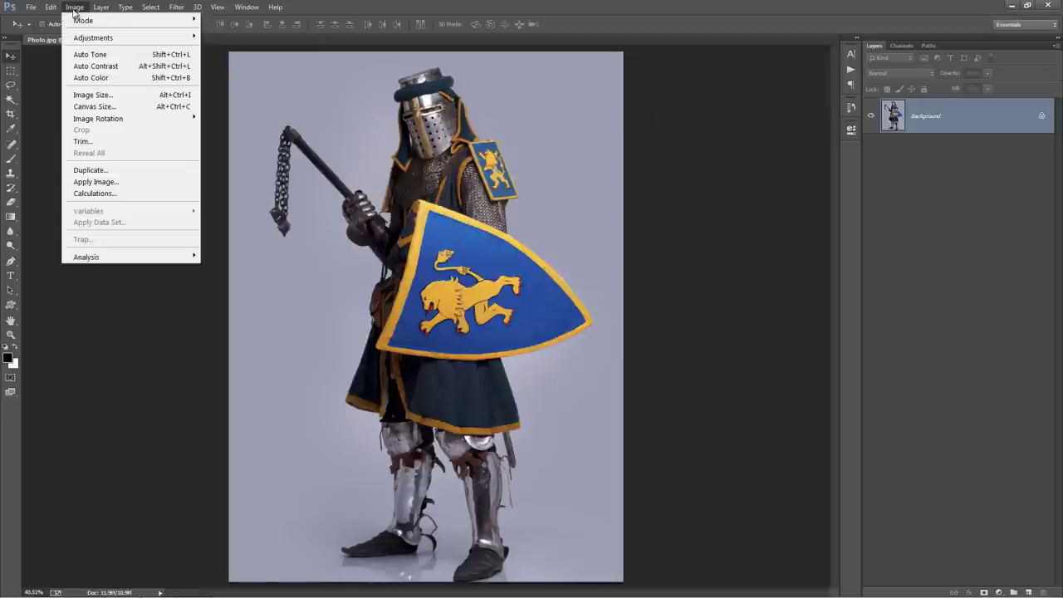
mouse_move(88, 26)
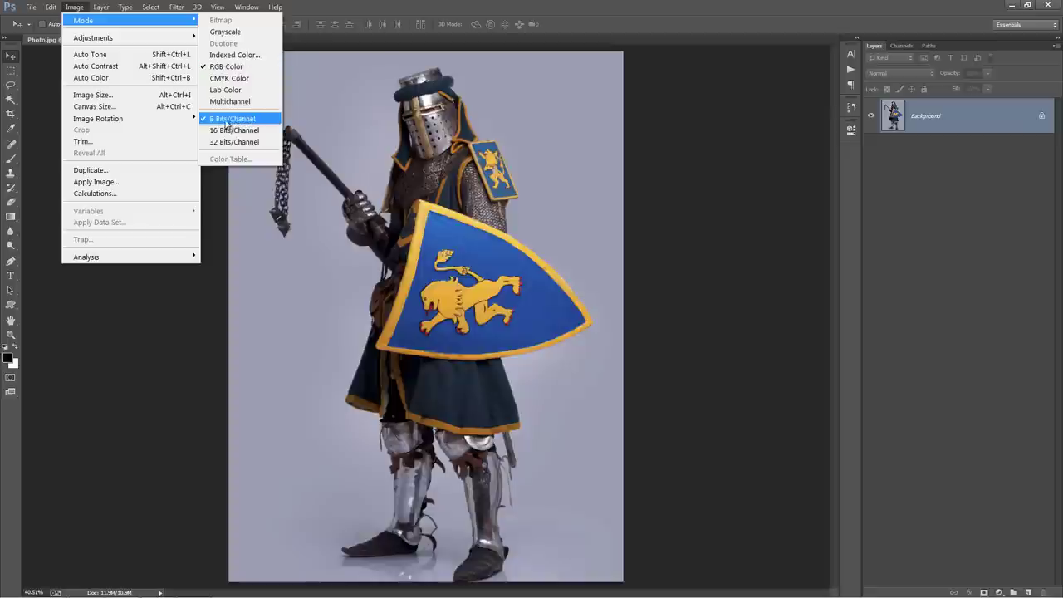
click(557, 161)
key(ctrl+alt+i)
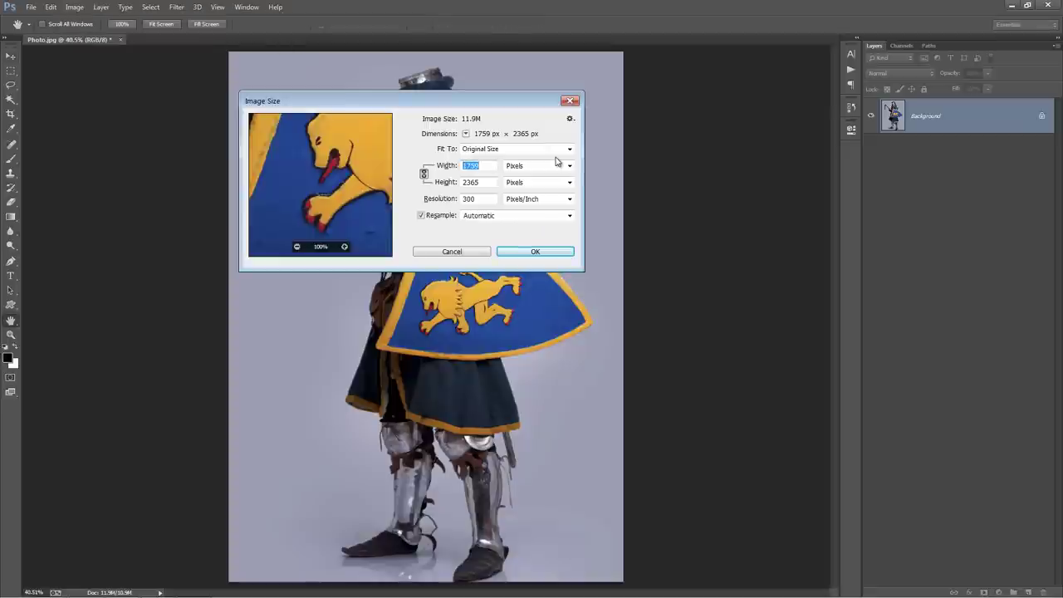
click(480, 198)
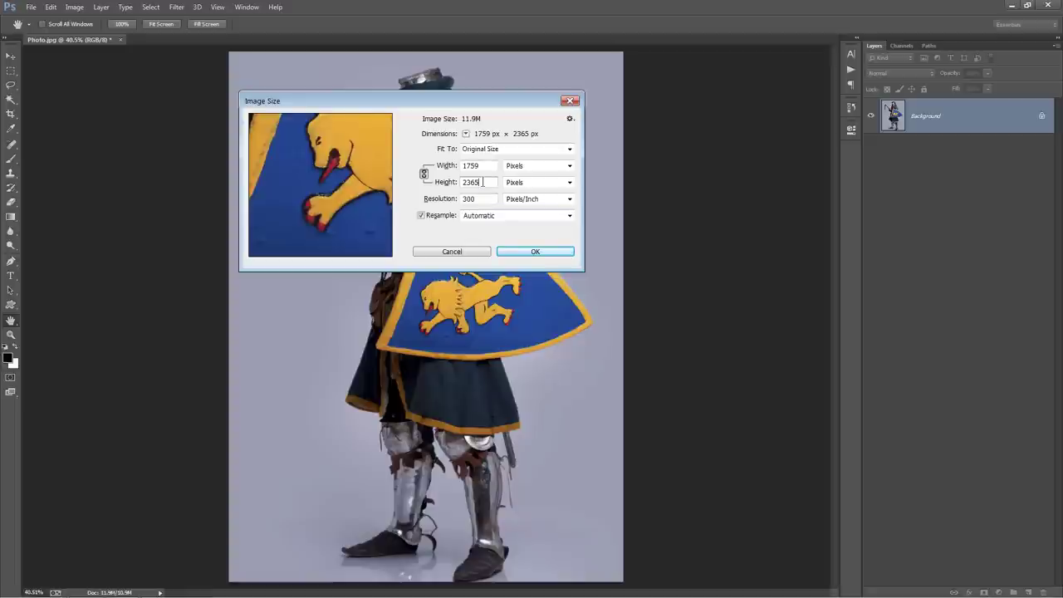
click(442, 252)
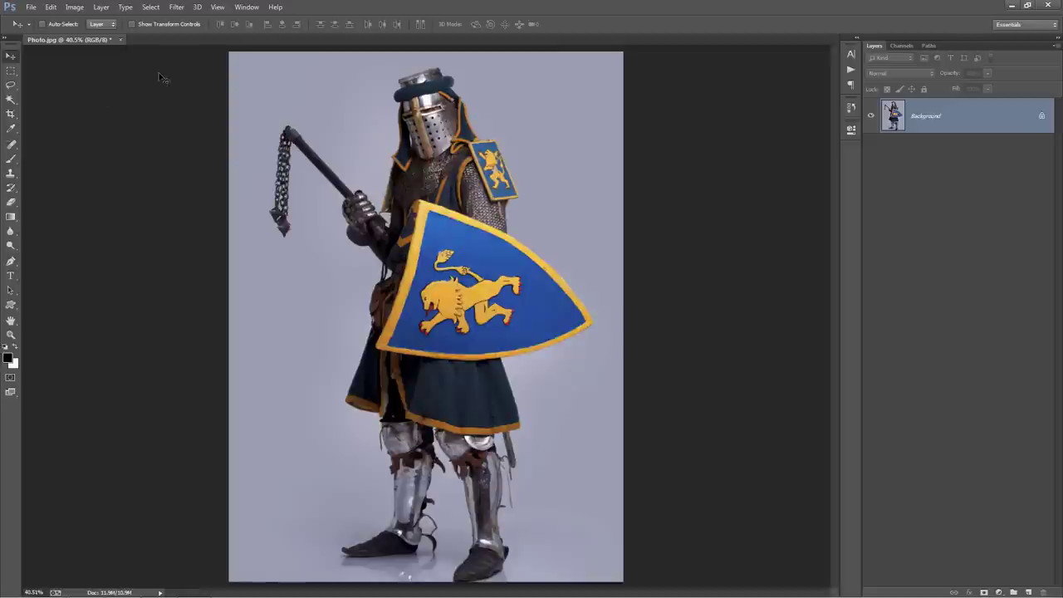
Step: Create a new empty layer named "brush" above the Background and keep it selected
click(101, 7)
mouse_move(112, 20)
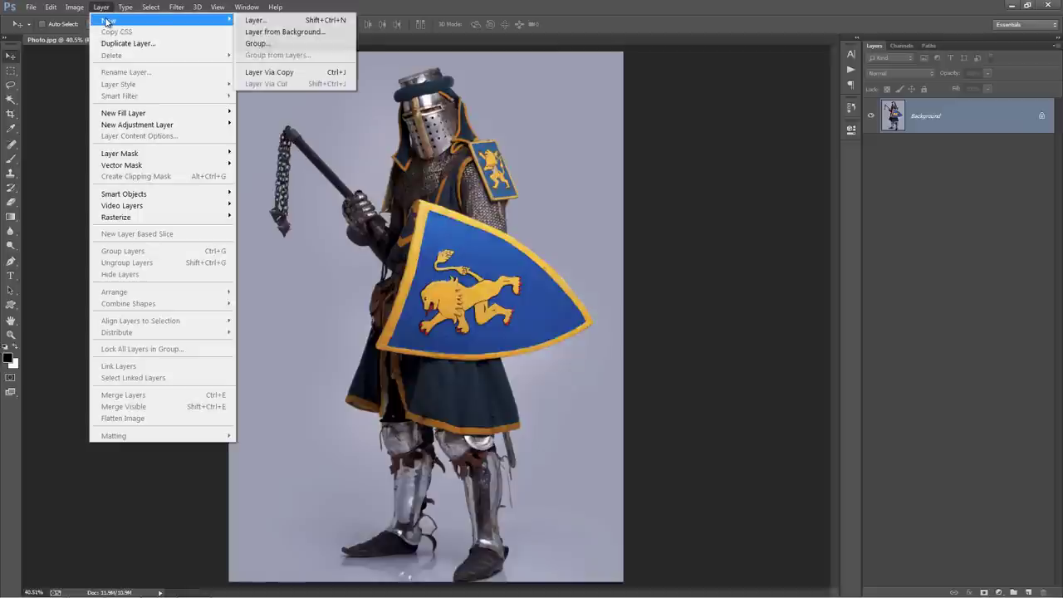
click(288, 31)
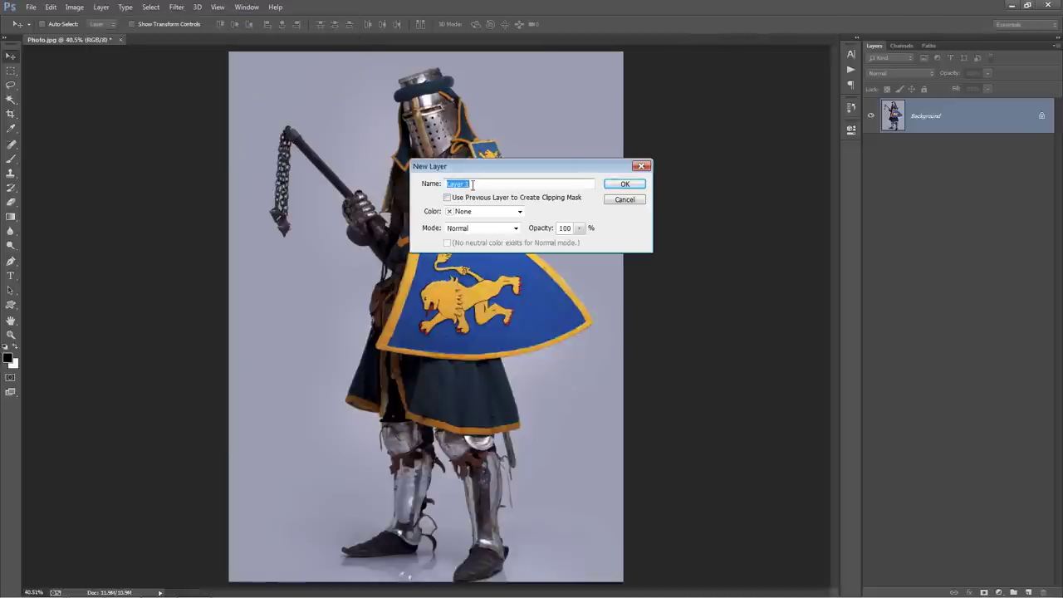
text(brush)
drag(472, 184, 402, 184)
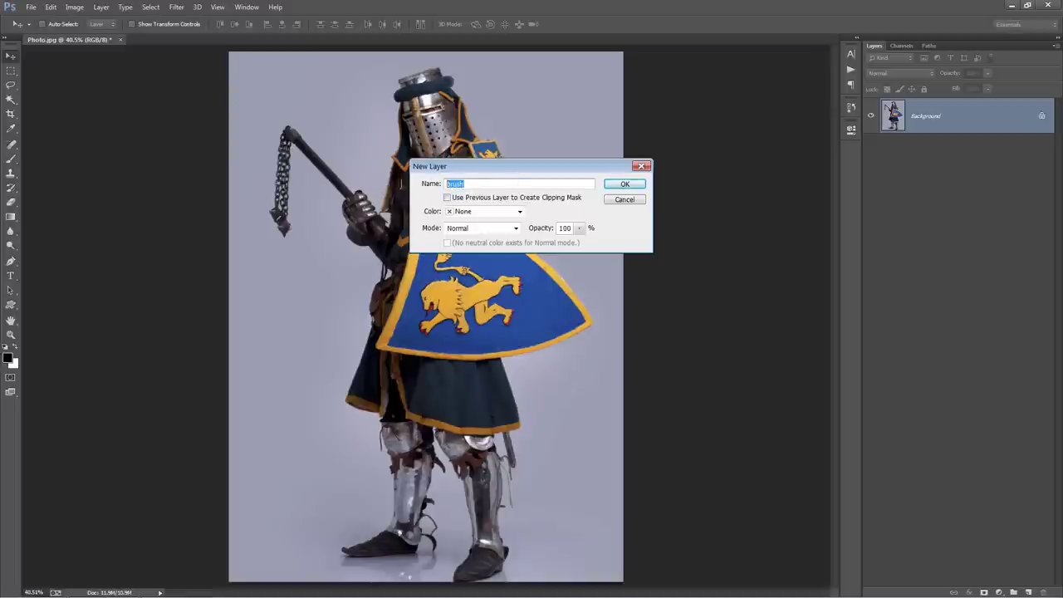
click(641, 184)
click(929, 146)
click(947, 124)
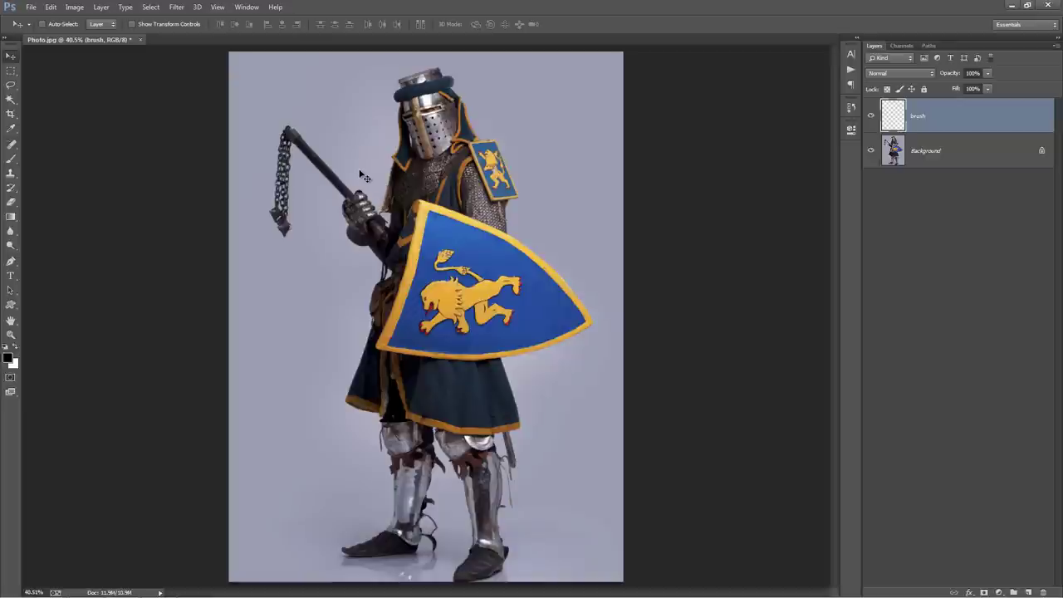
Step: Set up the Brush tool with a soft round tip at 0% hardness and reduce the brush to a small size
key(b)
key(bracketleft)
key(bracketleft)
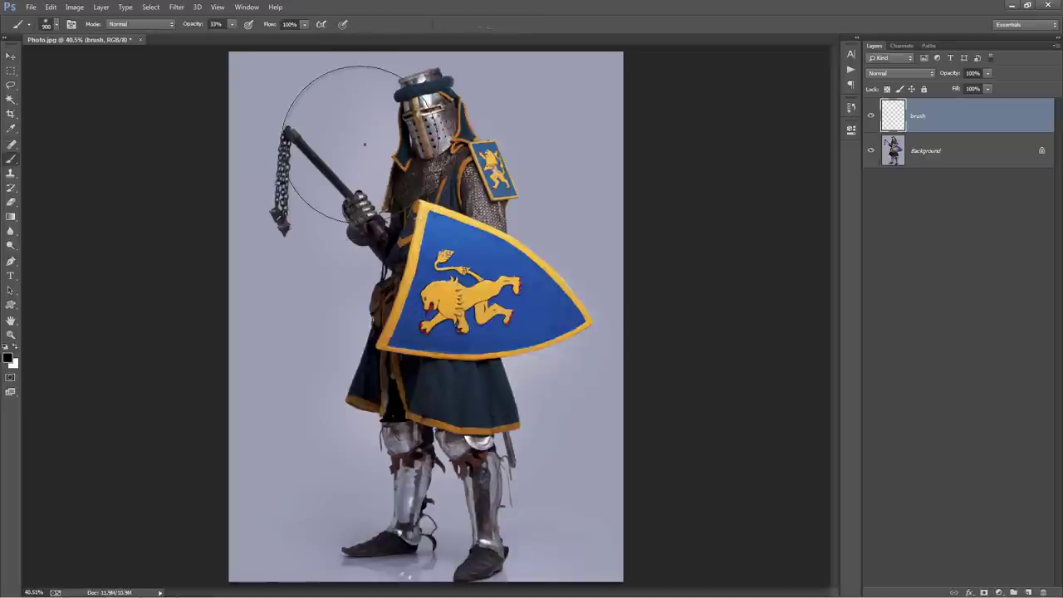
right_click(364, 144)
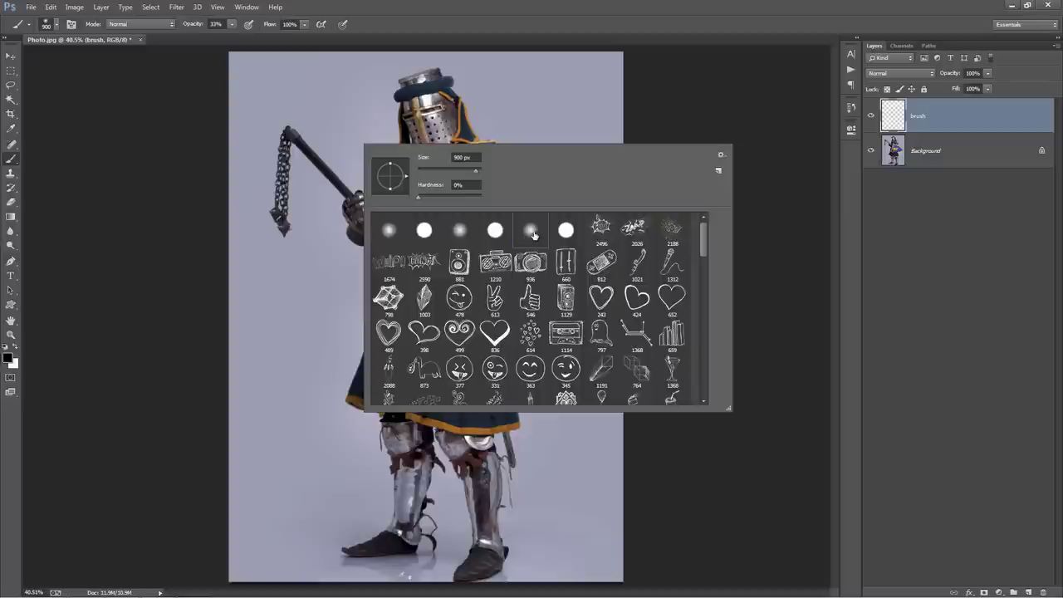
key(bracketleft)
key(bracketleft)
key(bracketleft)
key(bracketleft)
key(bracketleft)
key(bracketleft)
key(bracketleft)
key(bracketleft)
key(bracketleft)
key(bracketleft)
key(bracketleft)
key(bracketleft)
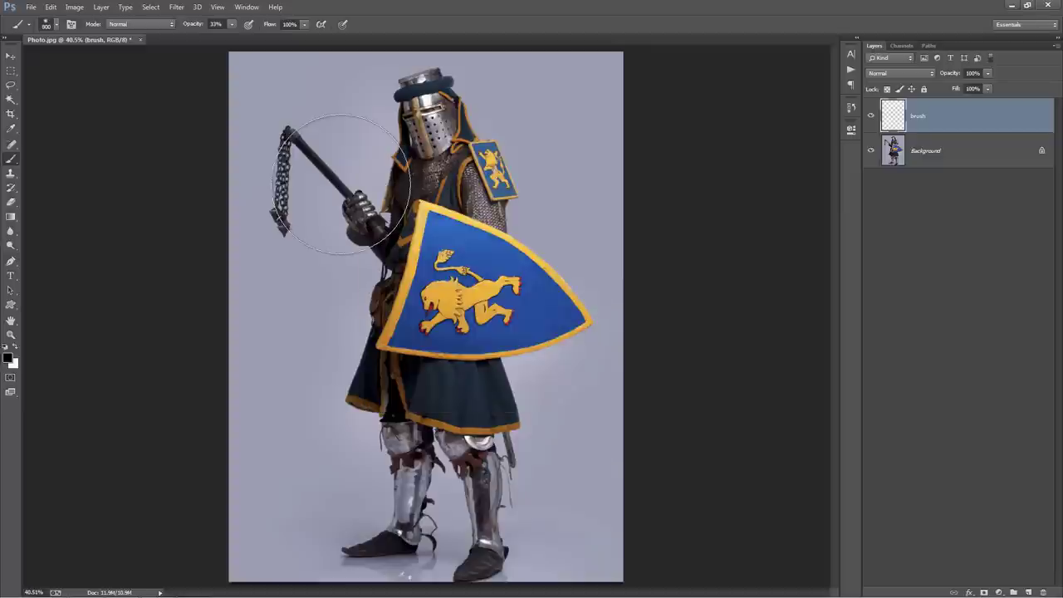
Step: Change the foreground colour from the Color Picker to a bright green
click(9, 358)
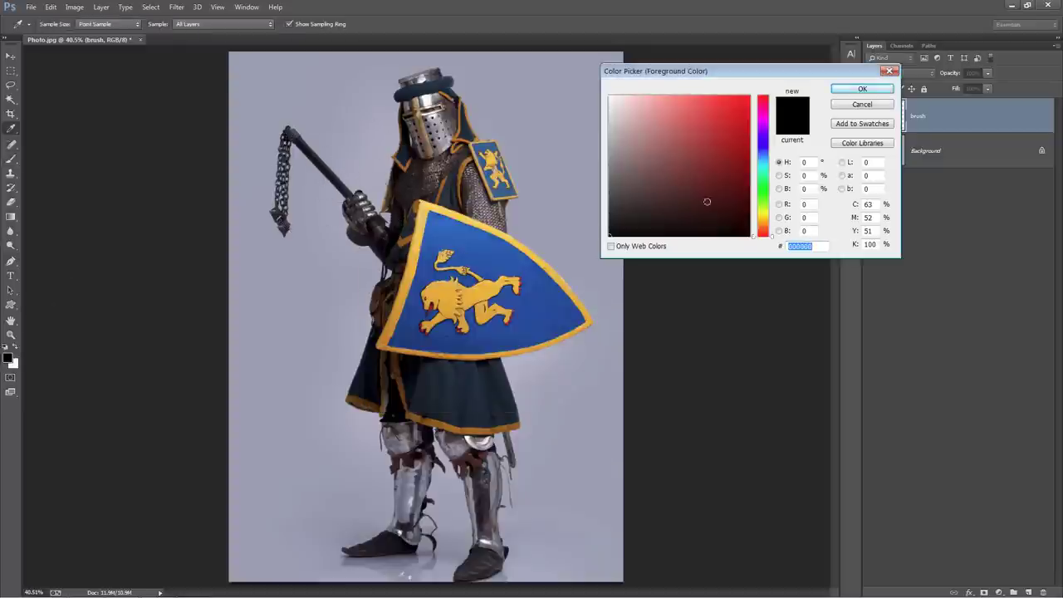
click(759, 189)
click(835, 89)
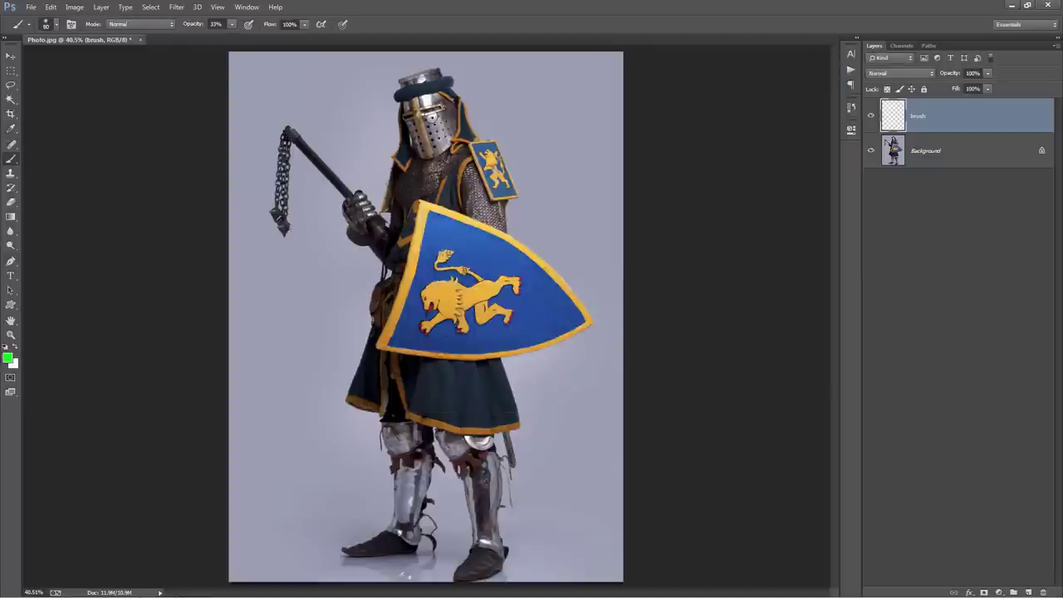
Step: Paint green strokes over the knight's helmet and chest on the "brush" layer, adjusting the brush size between strokes
mouse_move(426, 101)
mouse_down()
mouse_move(443, 131)
mouse_move(440, 218)
mouse_move(439, 118)
mouse_move(407, 153)
mouse_move(410, 106)
mouse_move(407, 185)
mouse_move(440, 248)
mouse_up()
key(bracketleft)
key(bracketleft)
key(bracketright)
key(bracketright)
mouse_move(457, 187)
mouse_down()
mouse_move(455, 266)
mouse_move(470, 308)
mouse_move(445, 378)
mouse_move(441, 297)
mouse_move(406, 208)
mouse_move(433, 208)
mouse_up()
Step: Close the photo without saving, open brushed.psd from the Fearless folder, and select its "brush" layer
key(ctrl+w)
key(n)
key(ctrl+o)
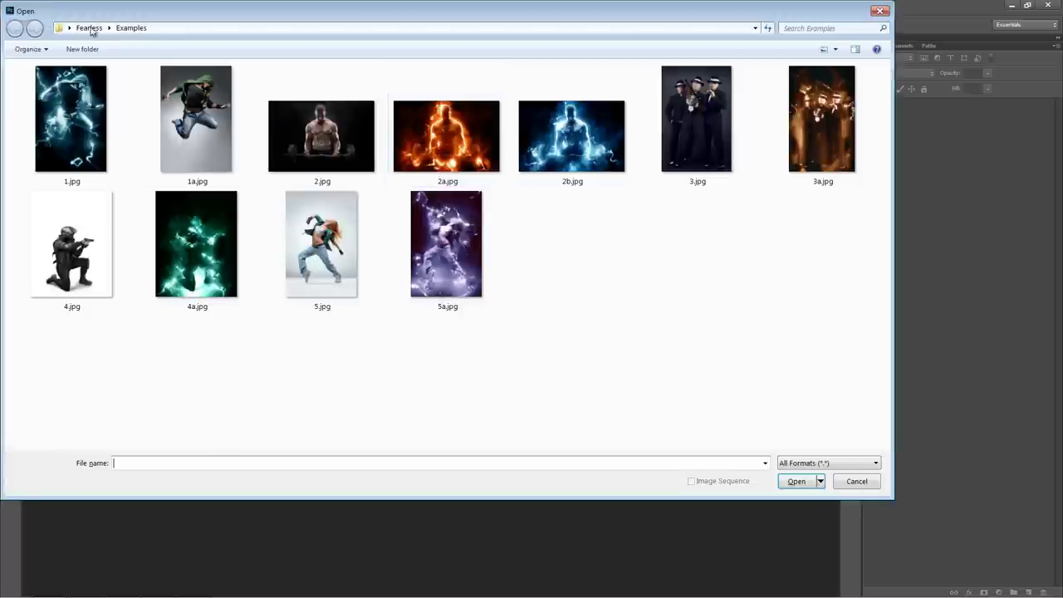
click(89, 28)
click(271, 158)
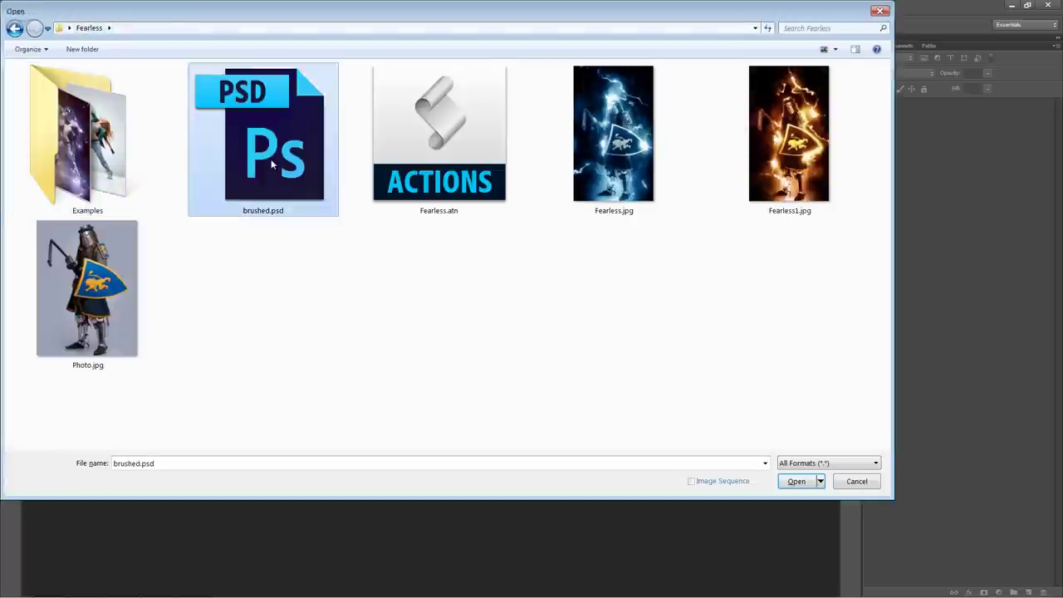
double_click(271, 159)
key(ctrl+plus)
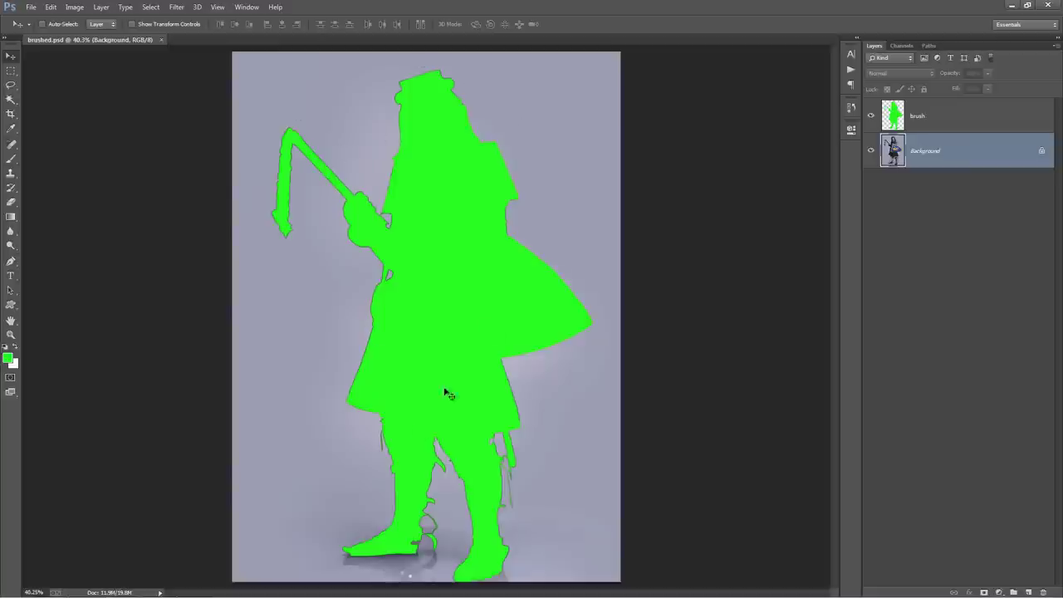
click(925, 128)
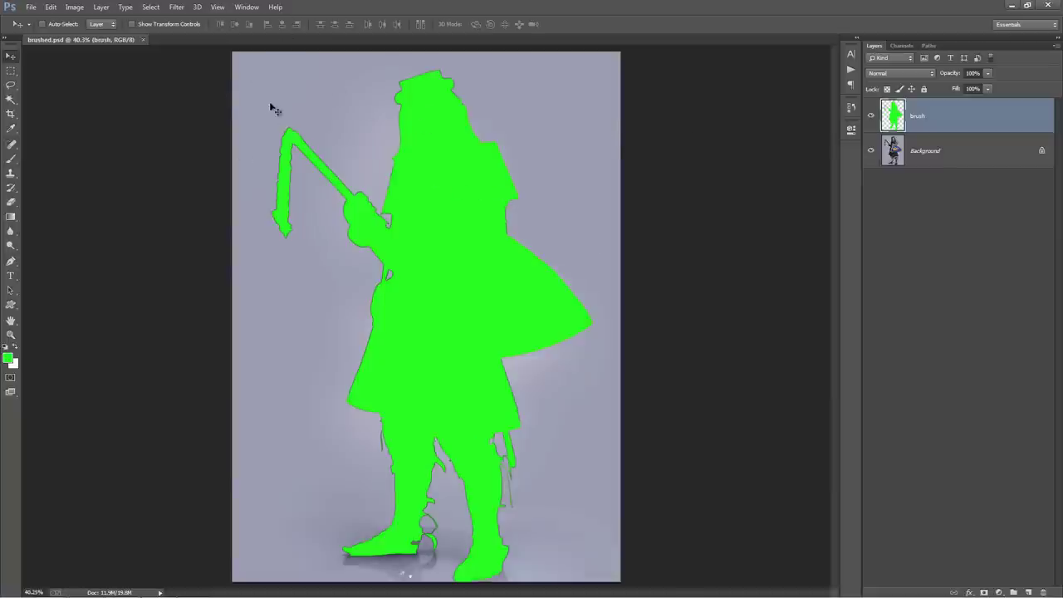
Step: Set the Canvas Size units to pixels and anchor the existing image at the bottom centre
click(77, 8)
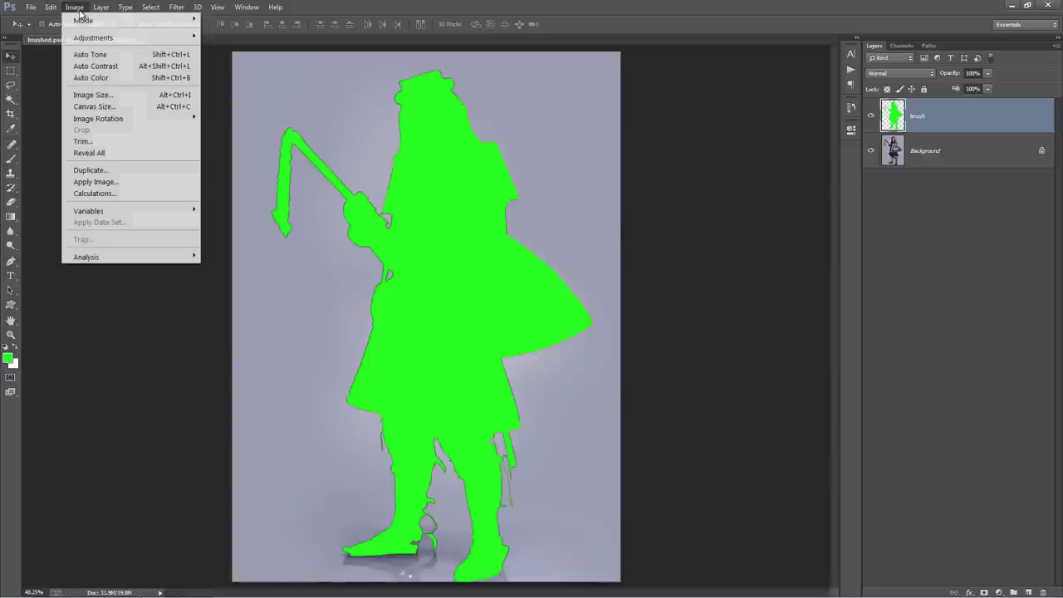
click(96, 106)
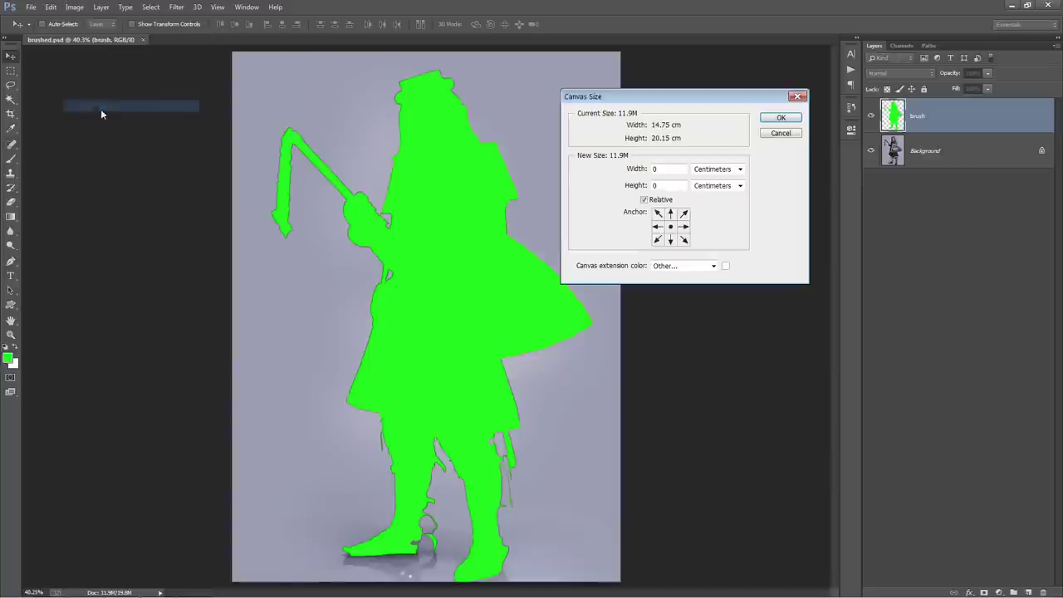
click(713, 171)
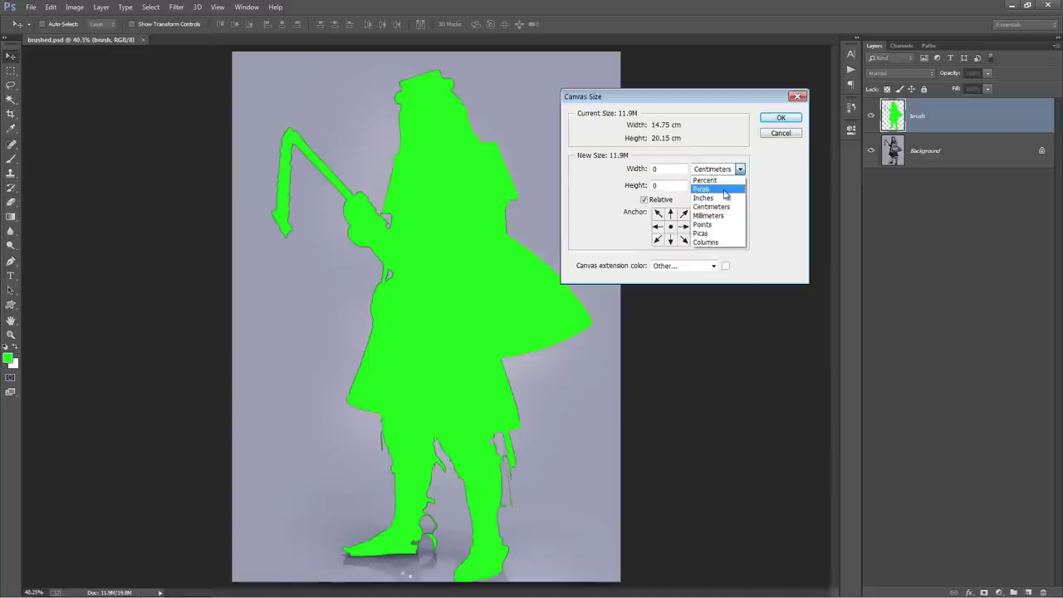
click(724, 192)
click(671, 240)
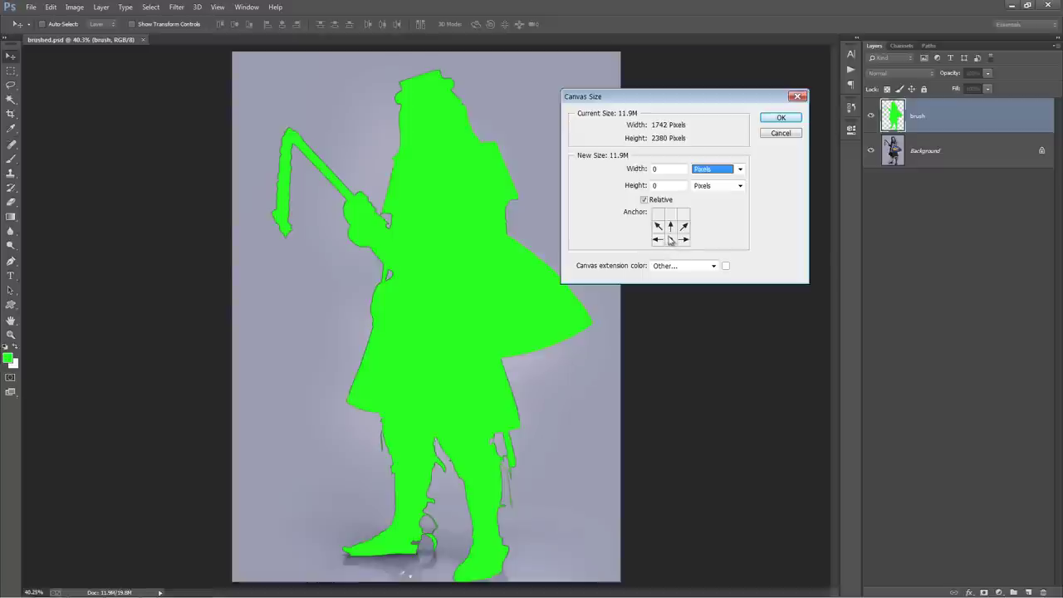
click(671, 227)
click(671, 241)
Step: Extend the canvas relative to its current size by 300 pixels in width and 400 pixels in height
double_click(669, 185)
text(400)
double_click(681, 170)
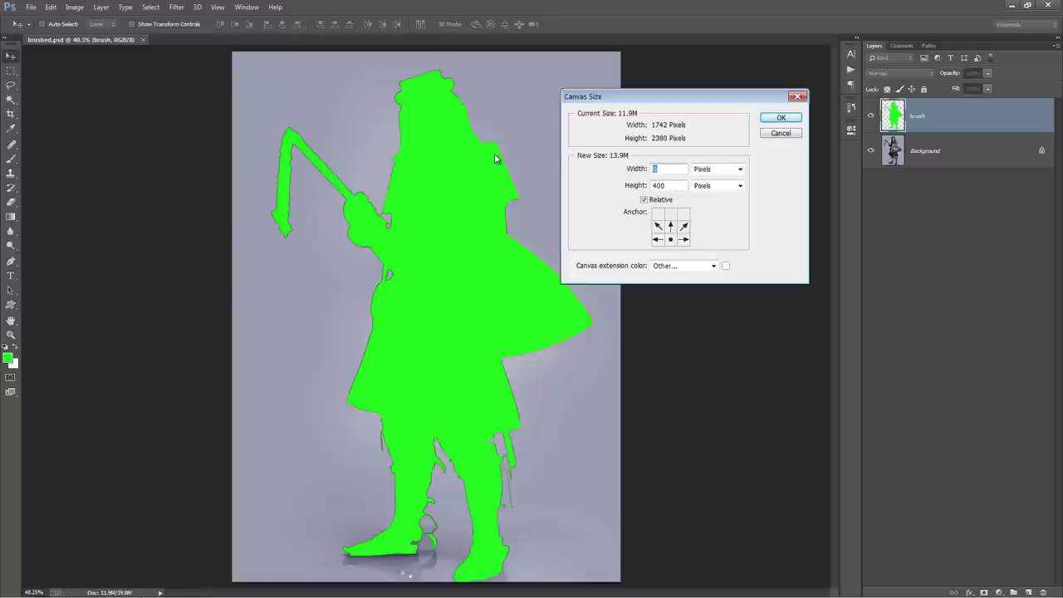
text(300)
click(783, 119)
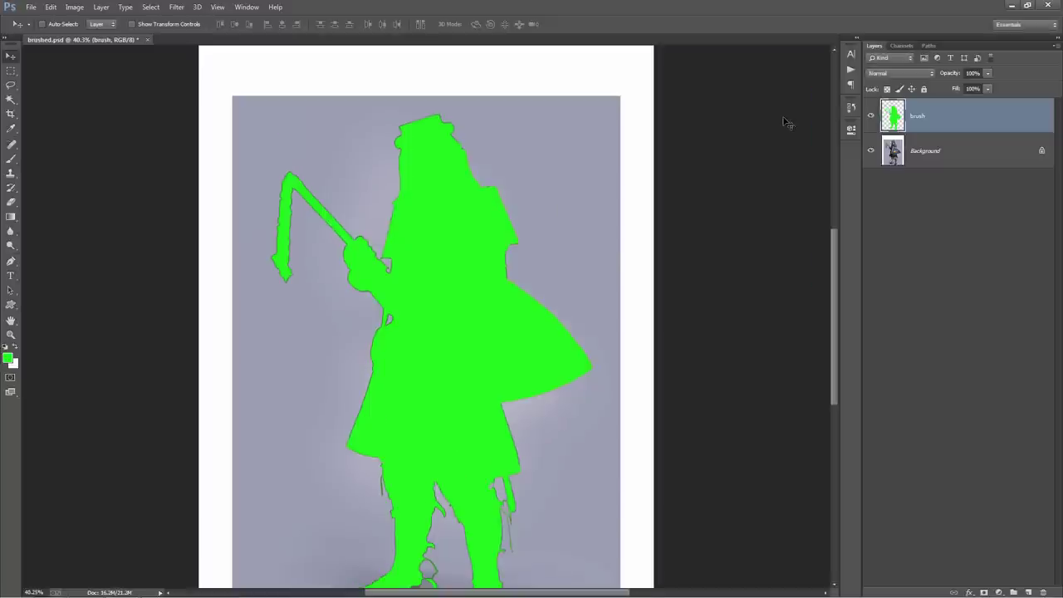
key(ctrl+0)
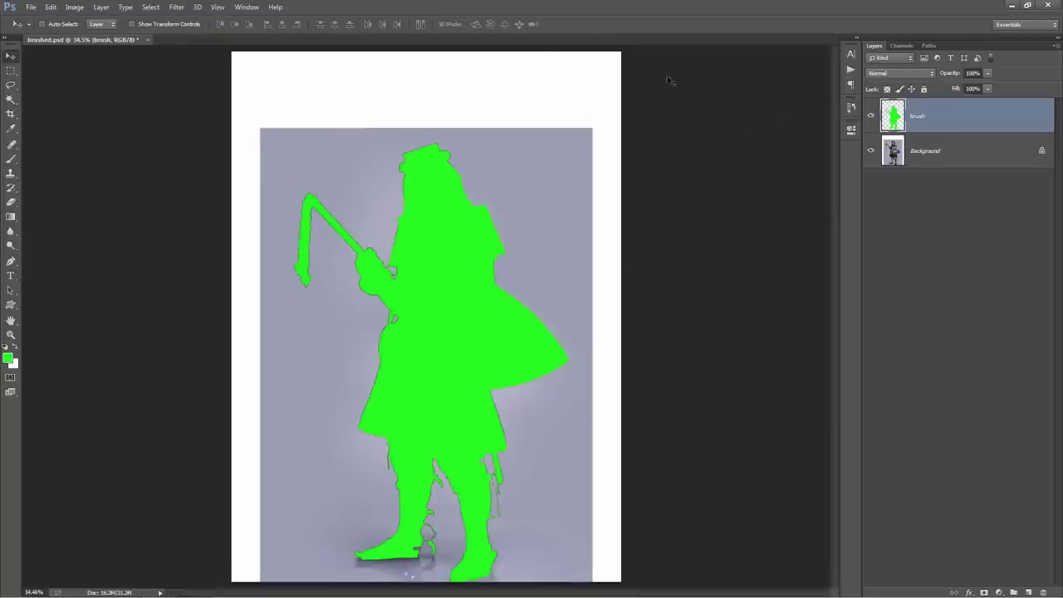
Step: Load the Fearless.atn action set from the Fearless folder into the Actions list
click(254, 7)
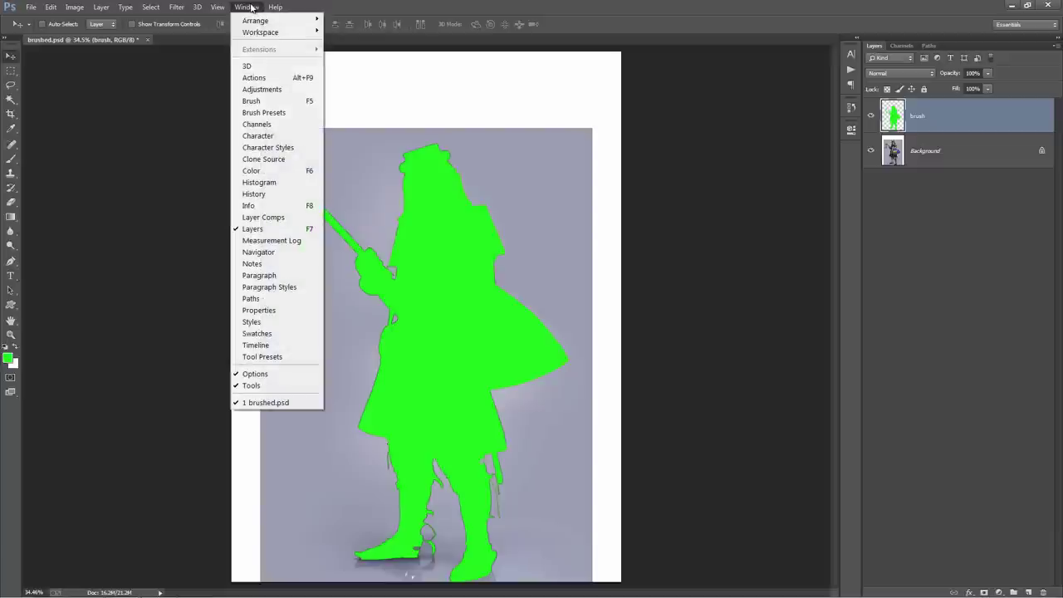
click(260, 77)
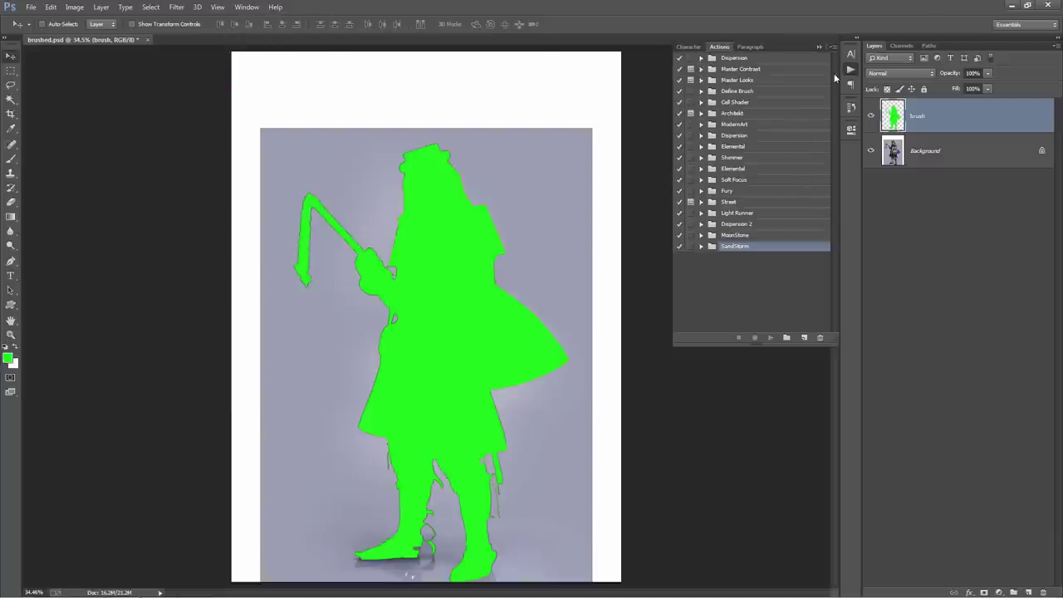
click(834, 47)
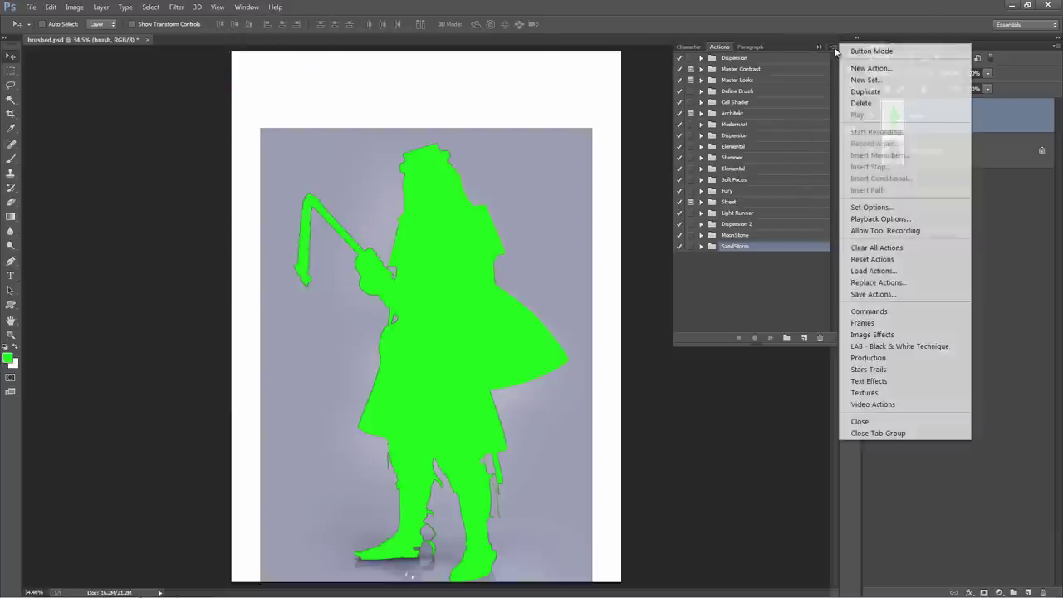
click(889, 274)
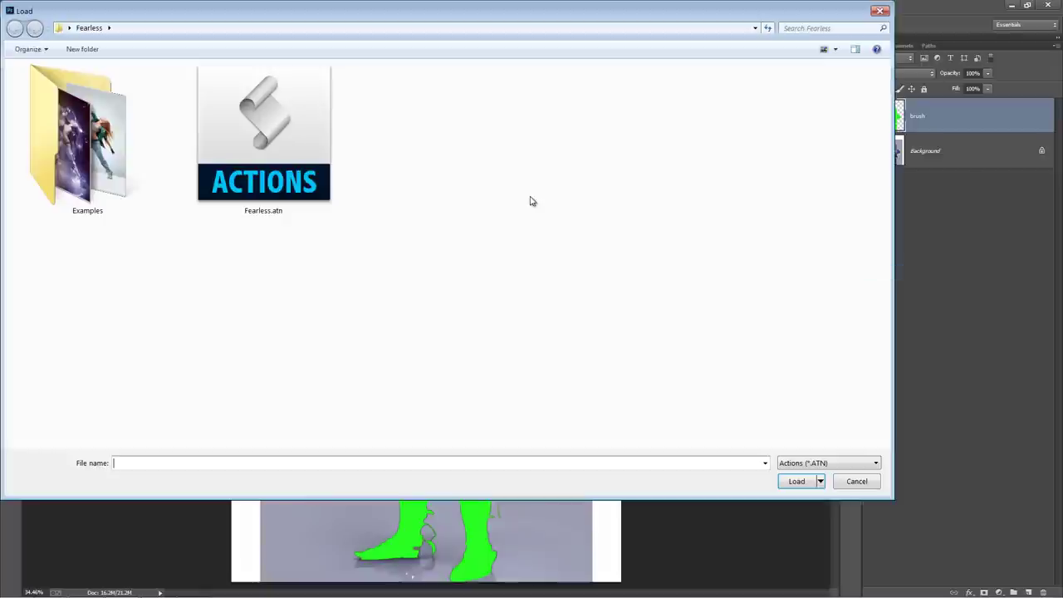
double_click(266, 169)
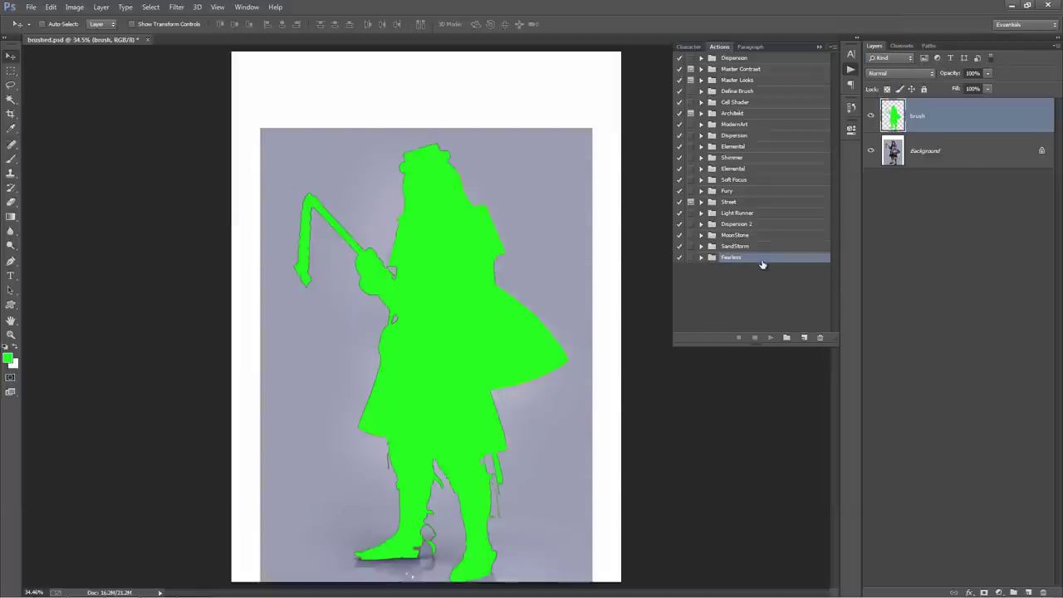
Step: Expand the Fearless set and play its "Lightning Thickness - Medium" action on the image
click(701, 258)
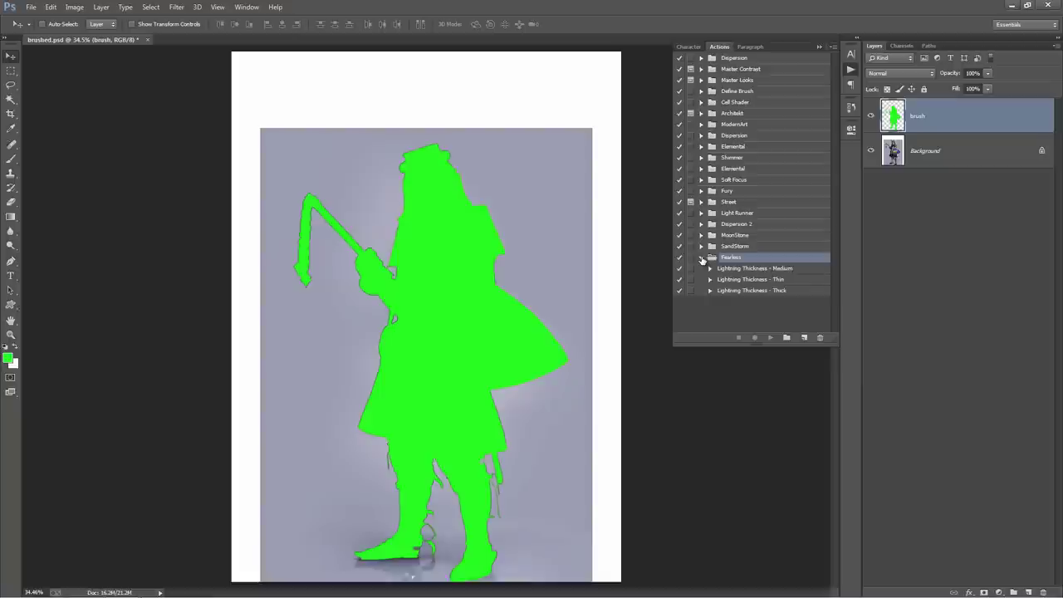
click(728, 269)
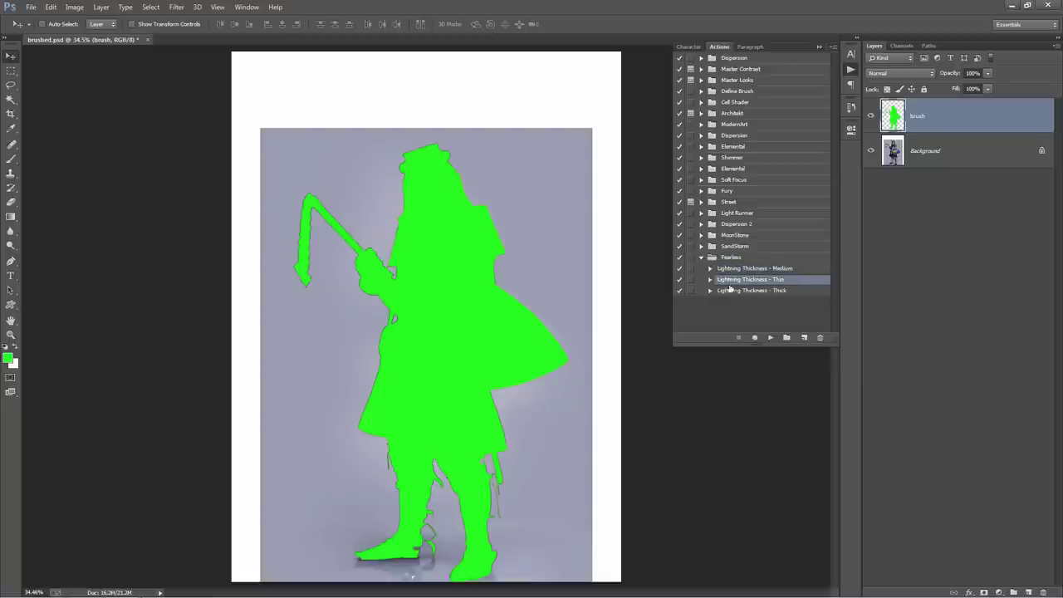
click(731, 291)
click(727, 271)
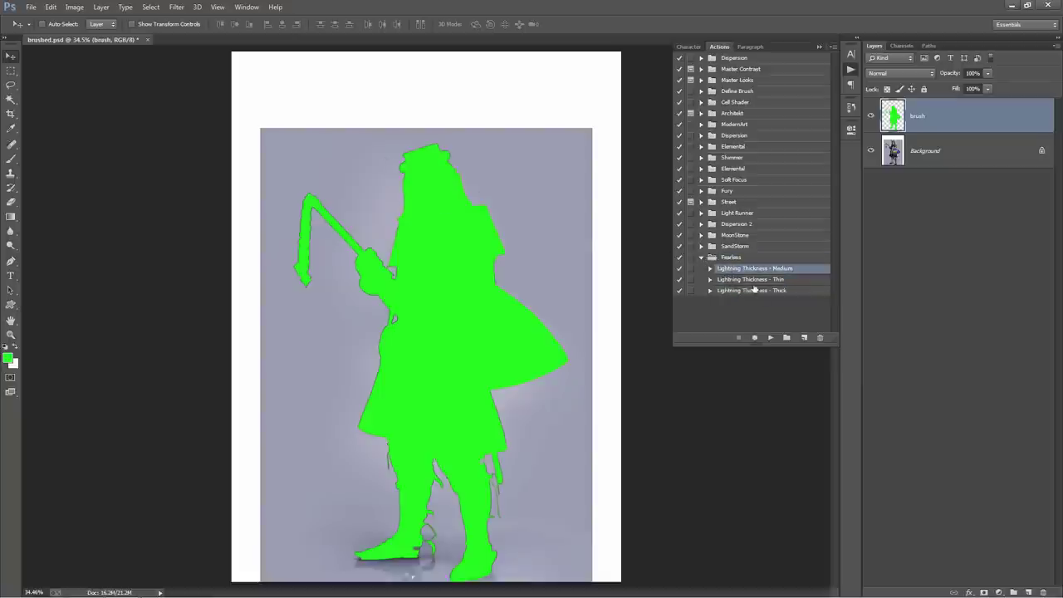
click(740, 291)
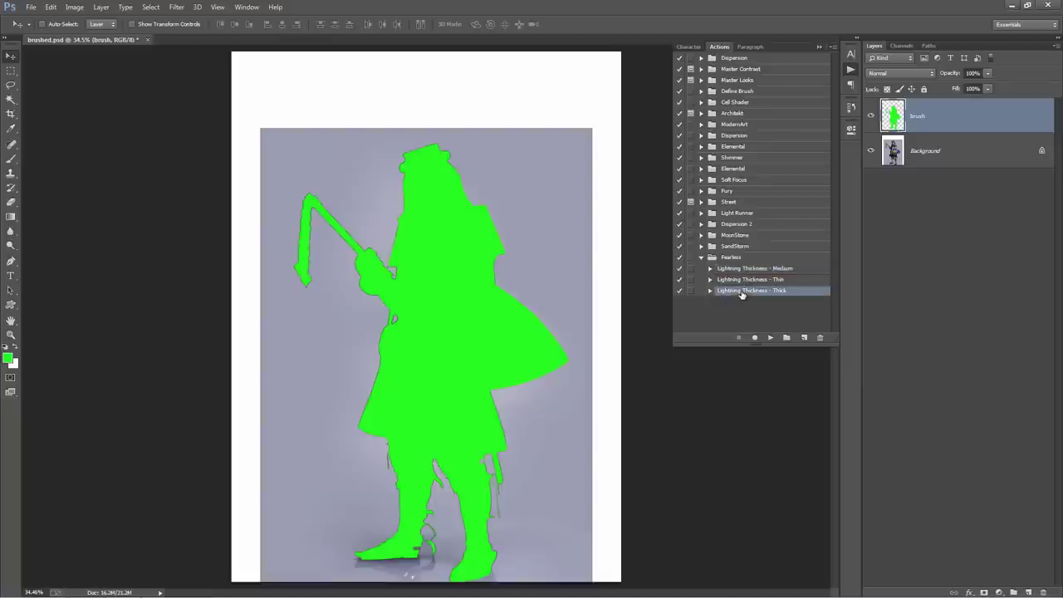
click(743, 282)
click(740, 271)
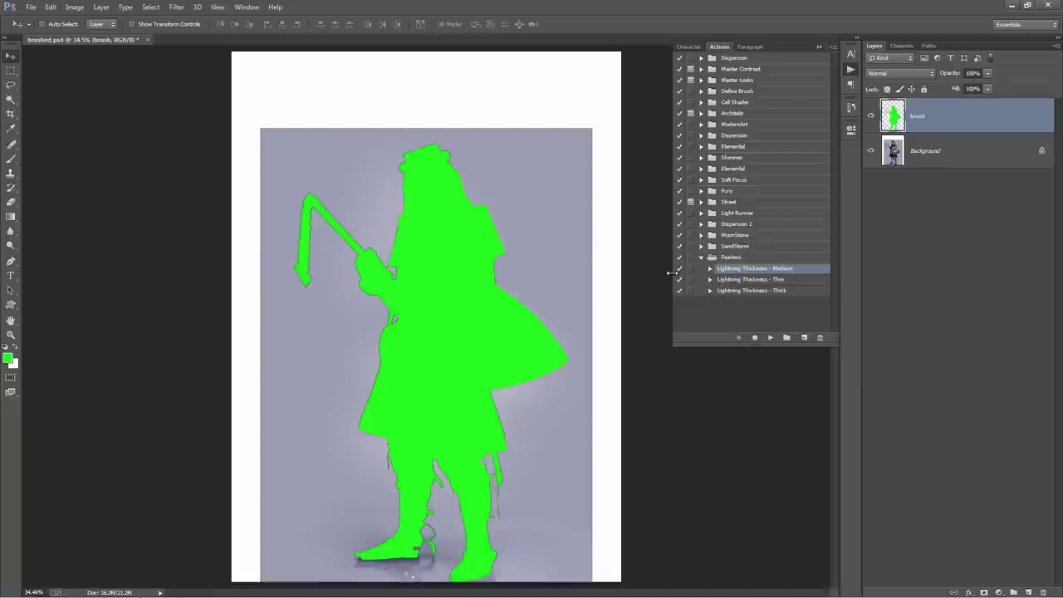
click(710, 268)
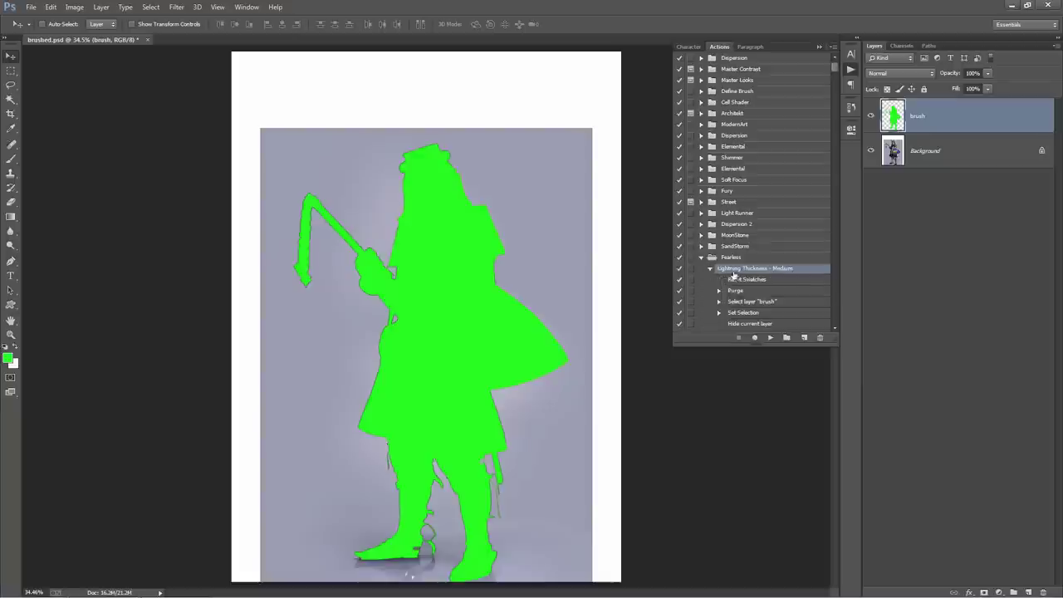
click(710, 269)
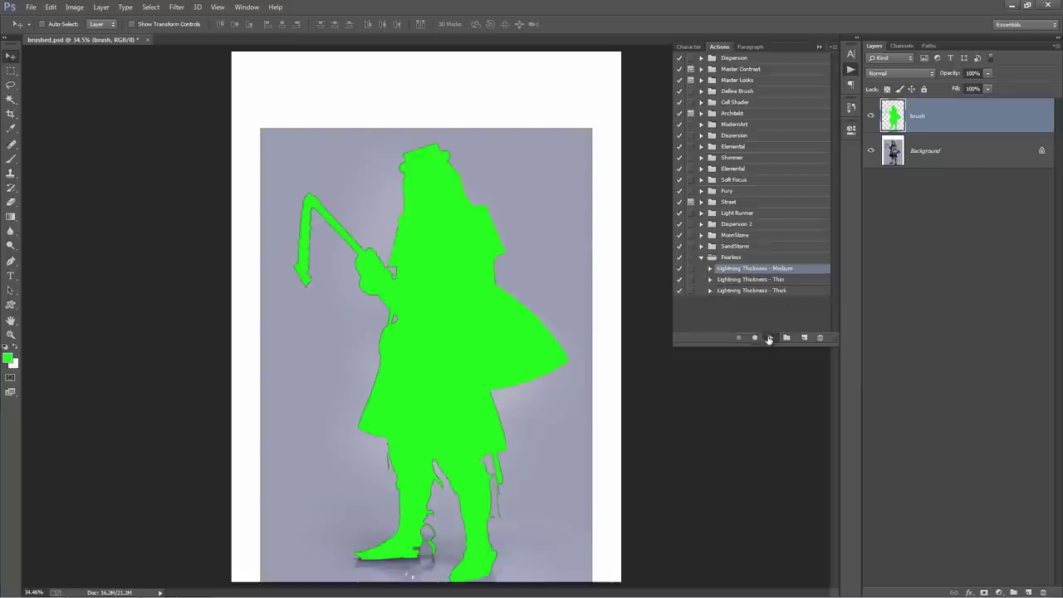
click(770, 338)
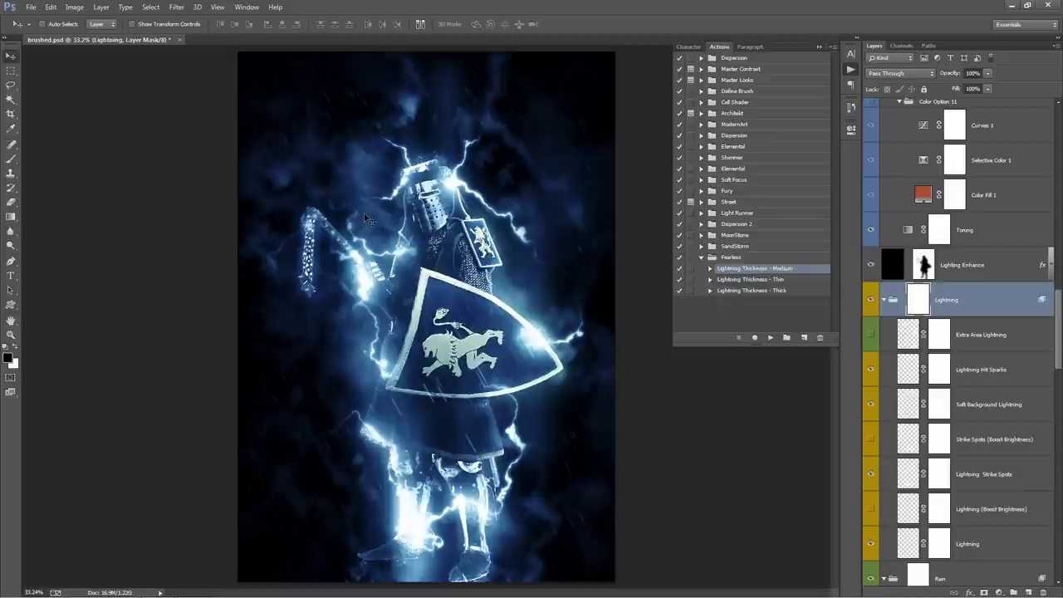
Step: Collapse the Fearless set, put the Actions list away, and collapse all layer groups
click(701, 257)
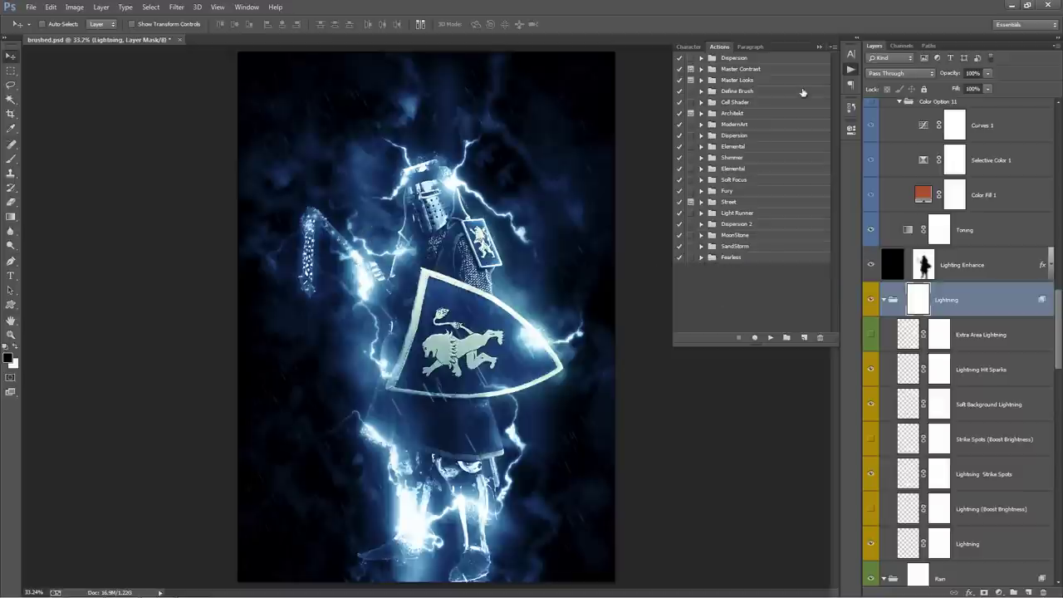
click(819, 48)
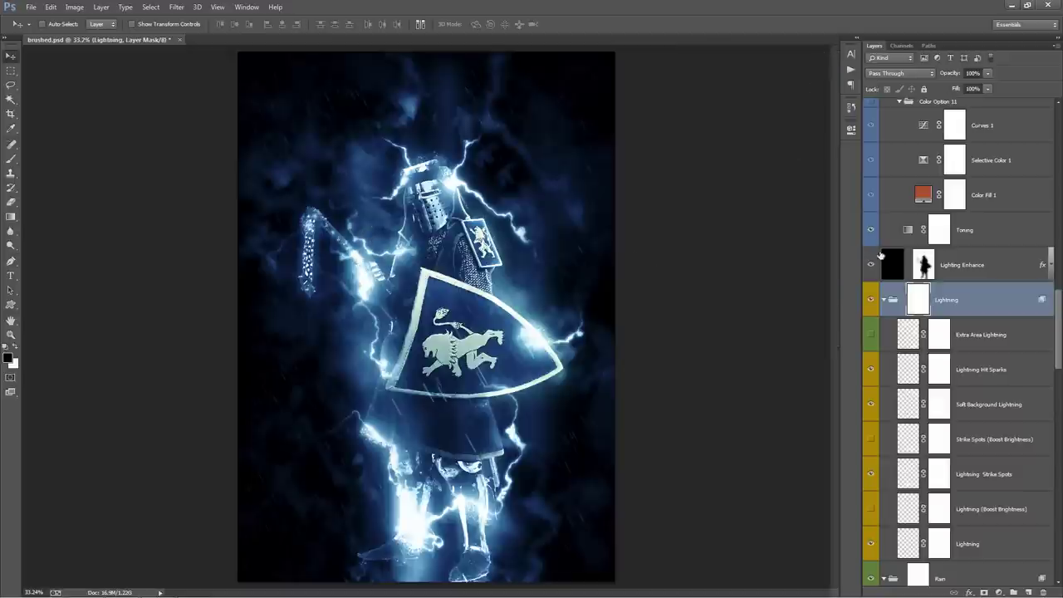
mouse_move(1061, 325)
mouse_down()
mouse_move(1061, 179)
mouse_move(1061, 520)
mouse_move(1056, 337)
mouse_up()
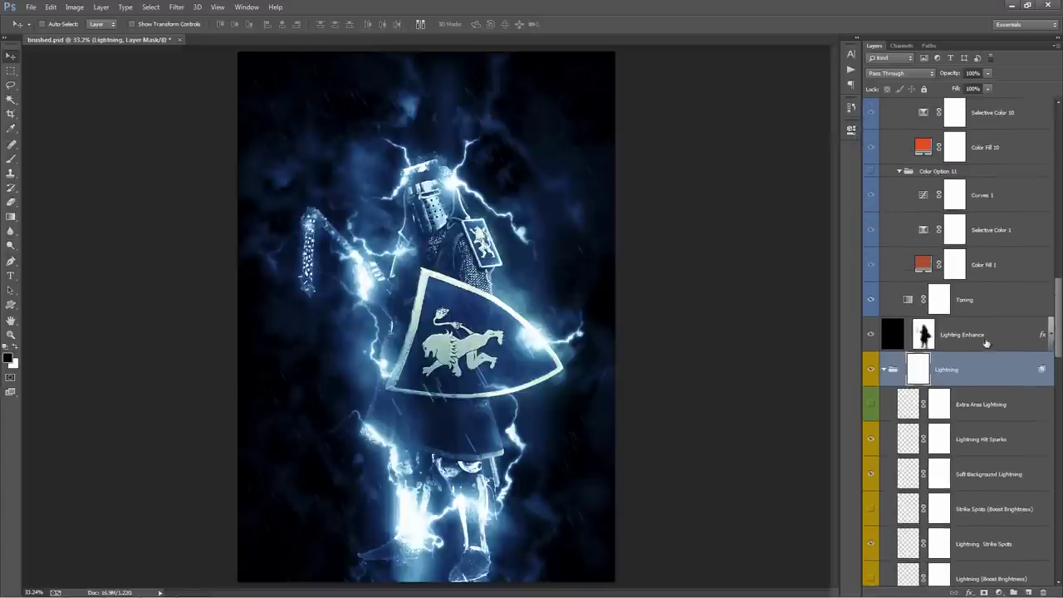
ctrl+click(885, 369)
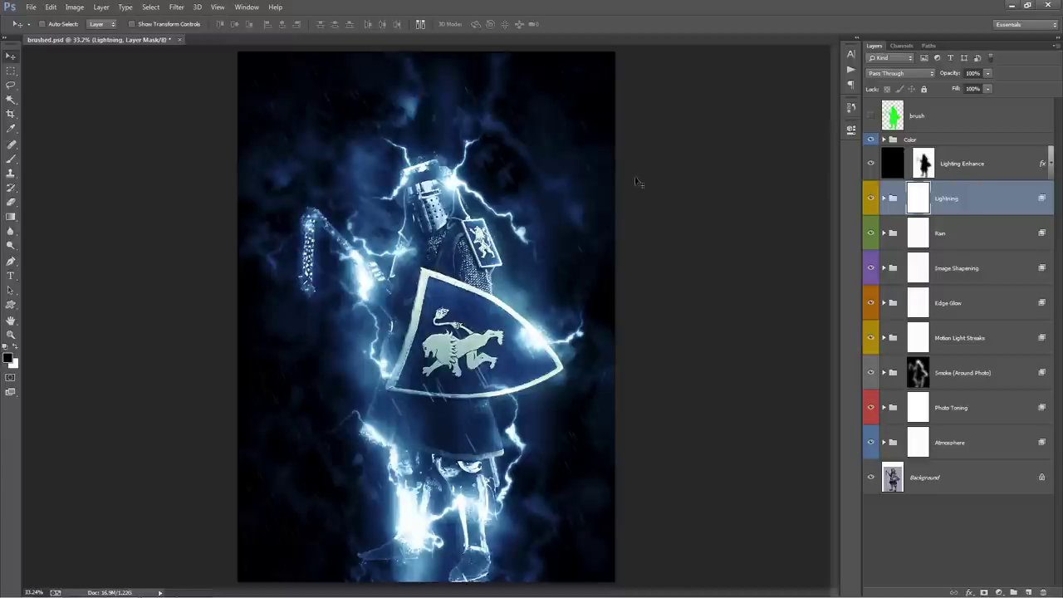
Step: Select the "brush" layer, show it briefly over the effect, and hide it again
click(936, 121)
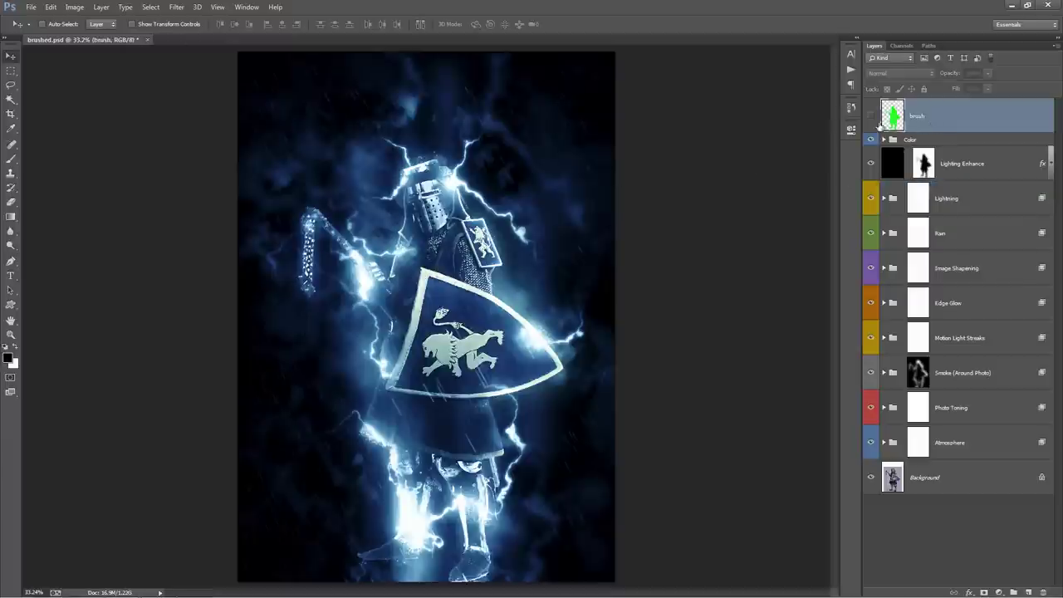
click(872, 117)
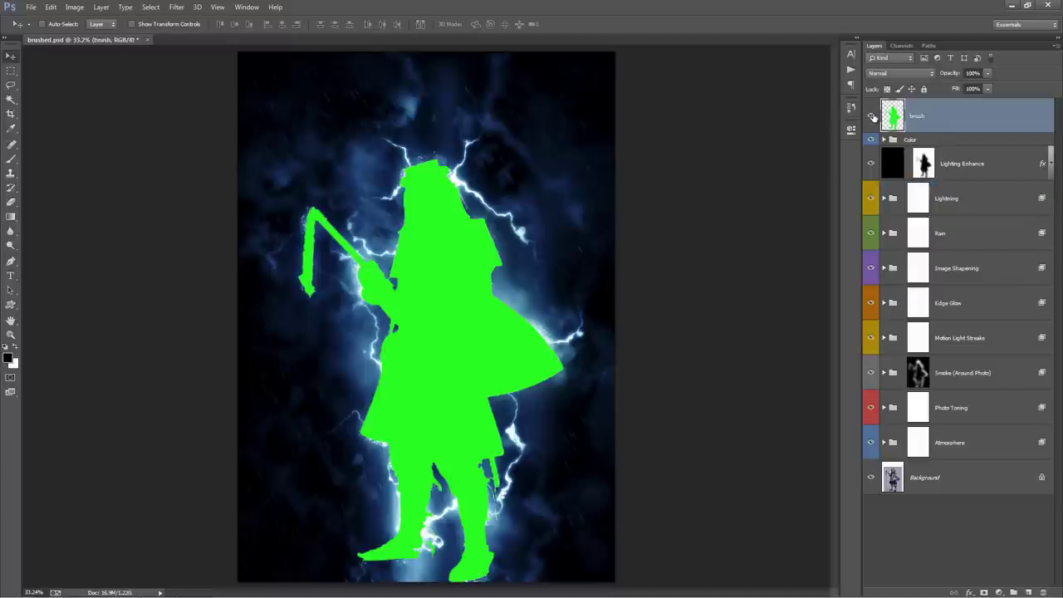
click(872, 117)
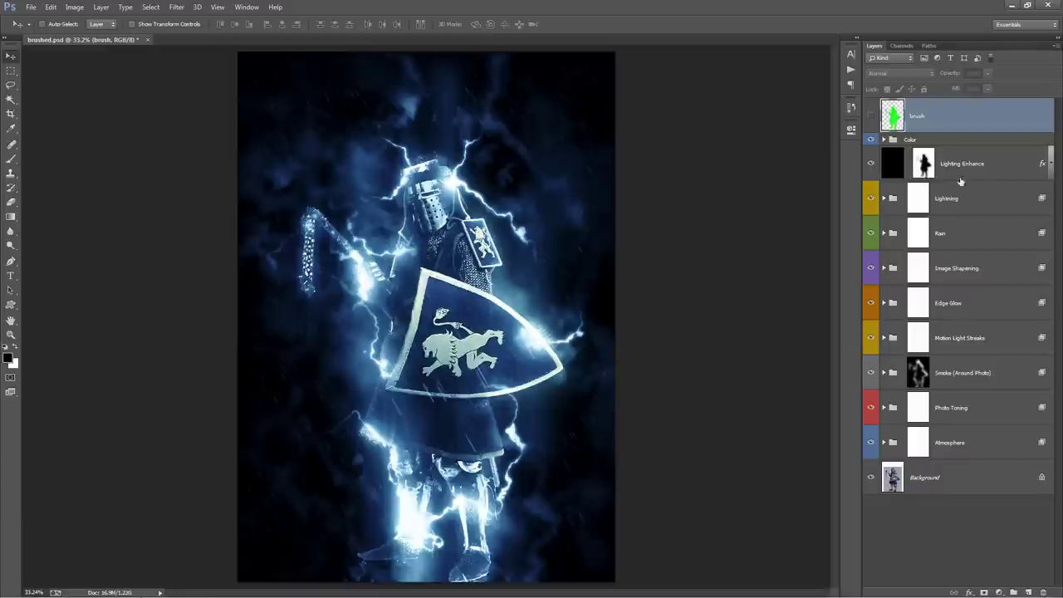
Step: Delete all effect layers and groups from Color down to Atmosphere, and undo the deletion
click(929, 140)
shift+click(947, 448)
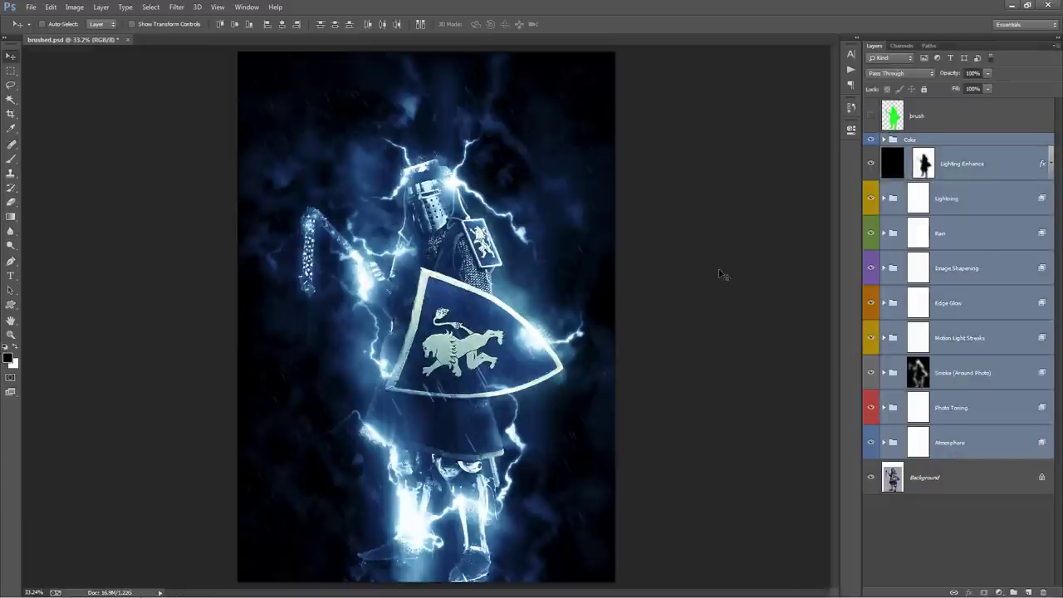
key(Delete)
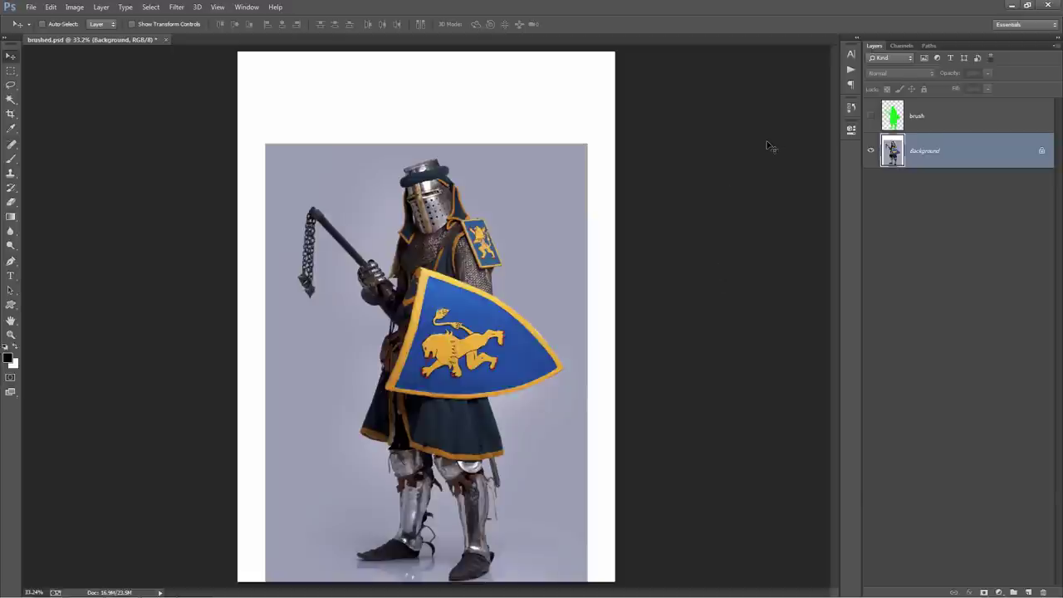
key(ctrl+z)
Step: Select the Color group and expand it to reveal its adjustment layers and colour options
click(951, 123)
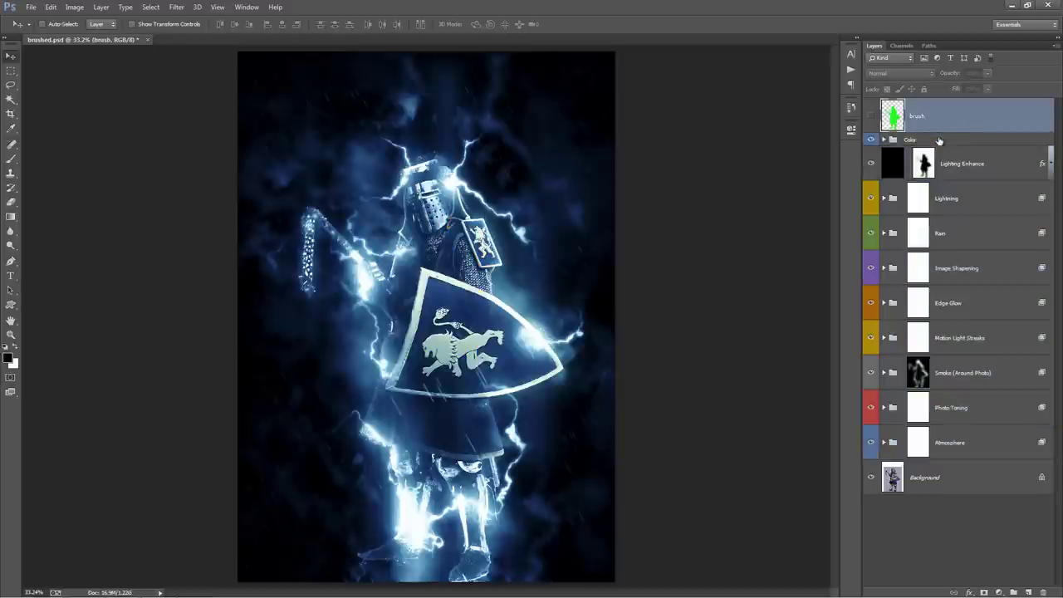
click(939, 139)
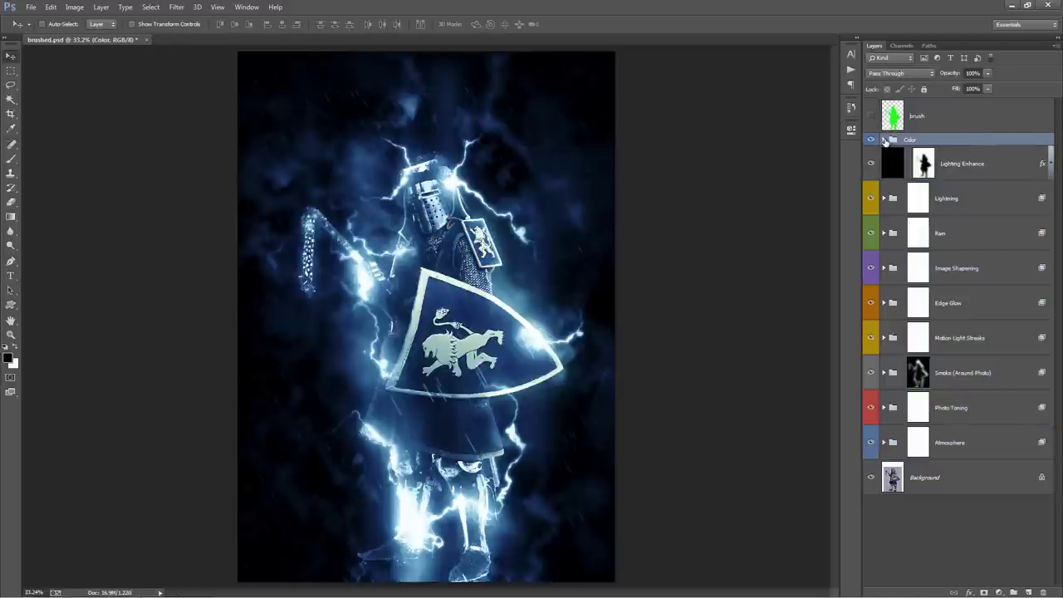
click(884, 140)
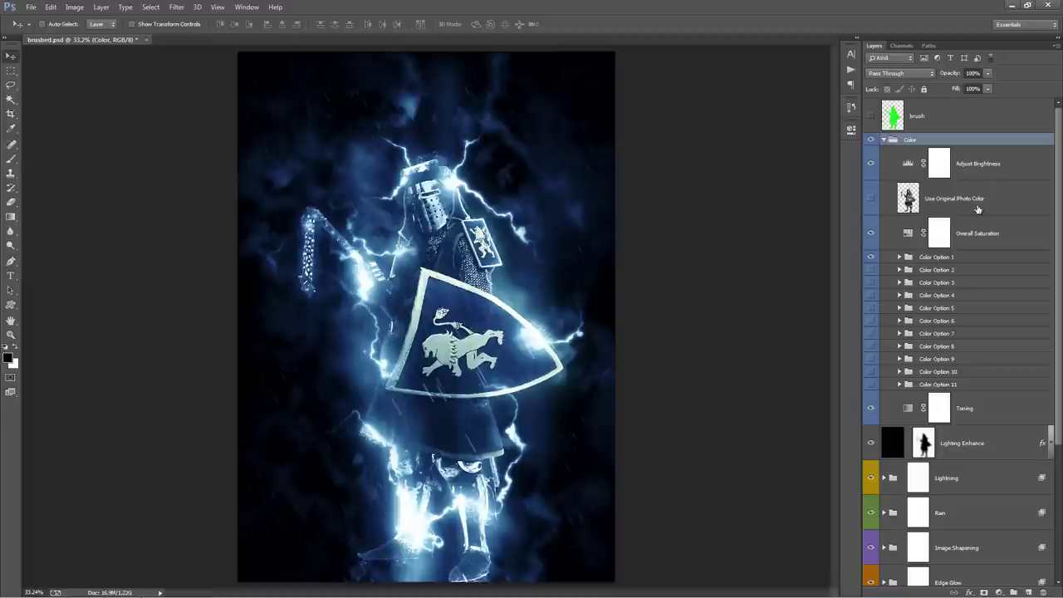
Step: Set the white input level of the Adjust Brightness Levels layer to 228 and close its settings
double_click(910, 166)
mouse_move(811, 236)
mouse_down()
mouse_move(826, 238)
mouse_move(786, 238)
mouse_move(821, 240)
mouse_move(808, 240)
mouse_up()
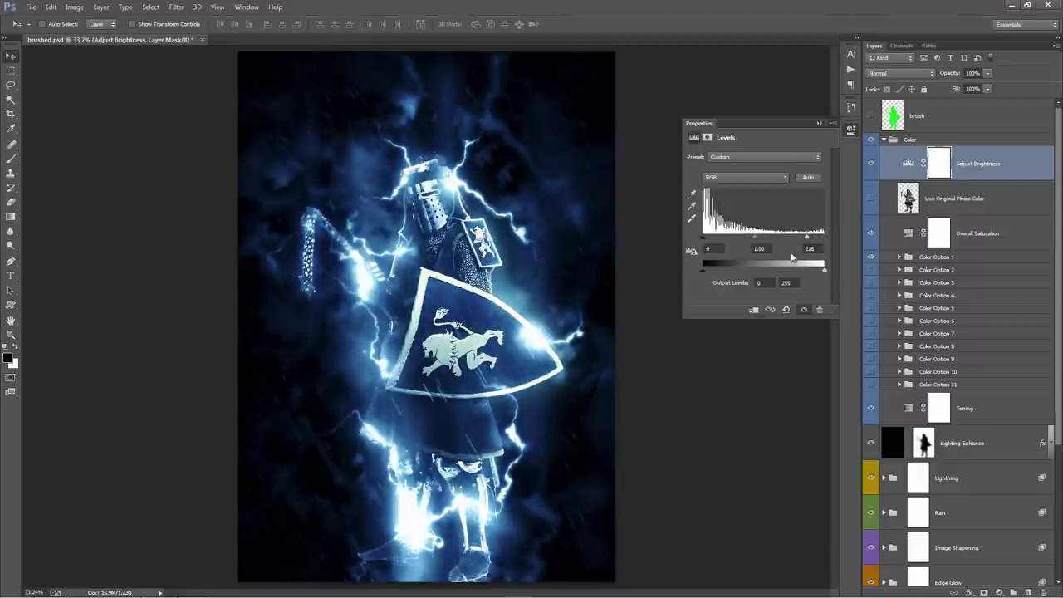
drag(807, 239, 812, 239)
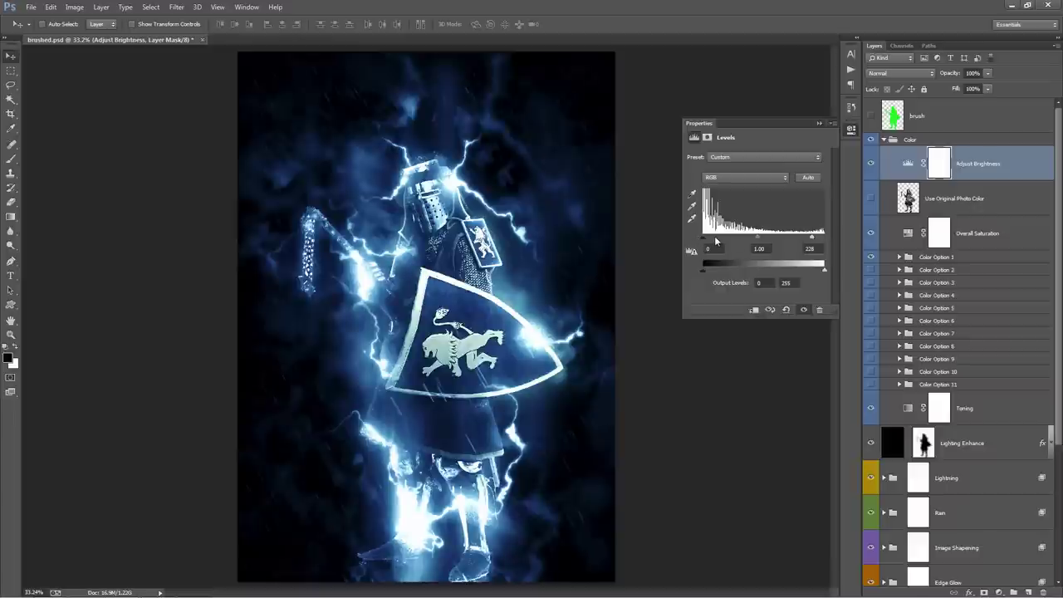
mouse_move(705, 239)
mouse_down()
mouse_move(718, 240)
mouse_move(693, 240)
mouse_up()
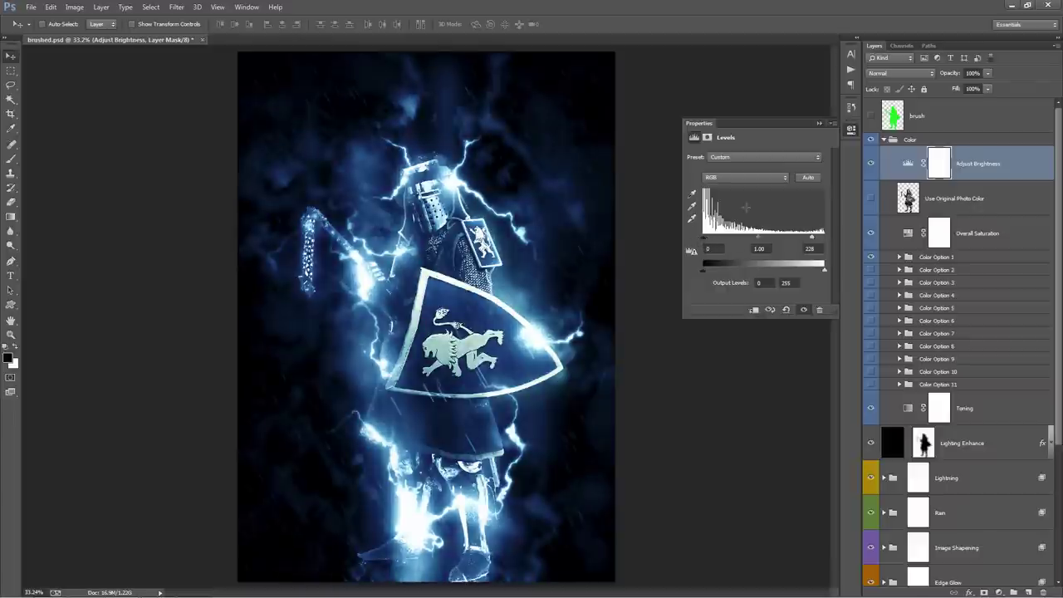
click(818, 124)
Step: Show the "Use Original Photo Color" layer with its opacity set to 41%, and hide it again
click(1019, 201)
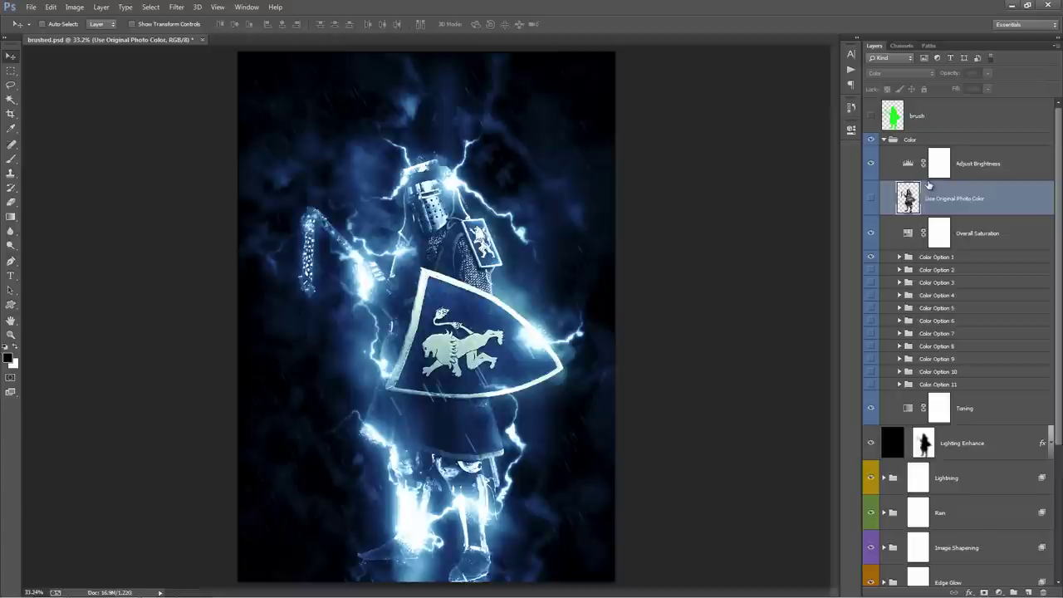
click(872, 198)
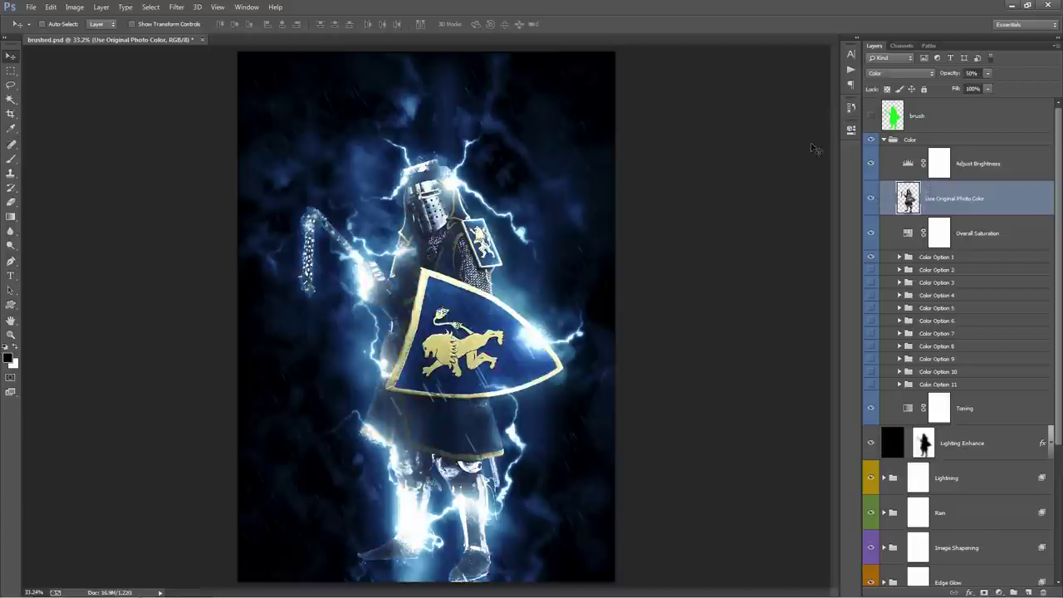
click(872, 116)
click(871, 116)
drag(952, 75, 89, 148)
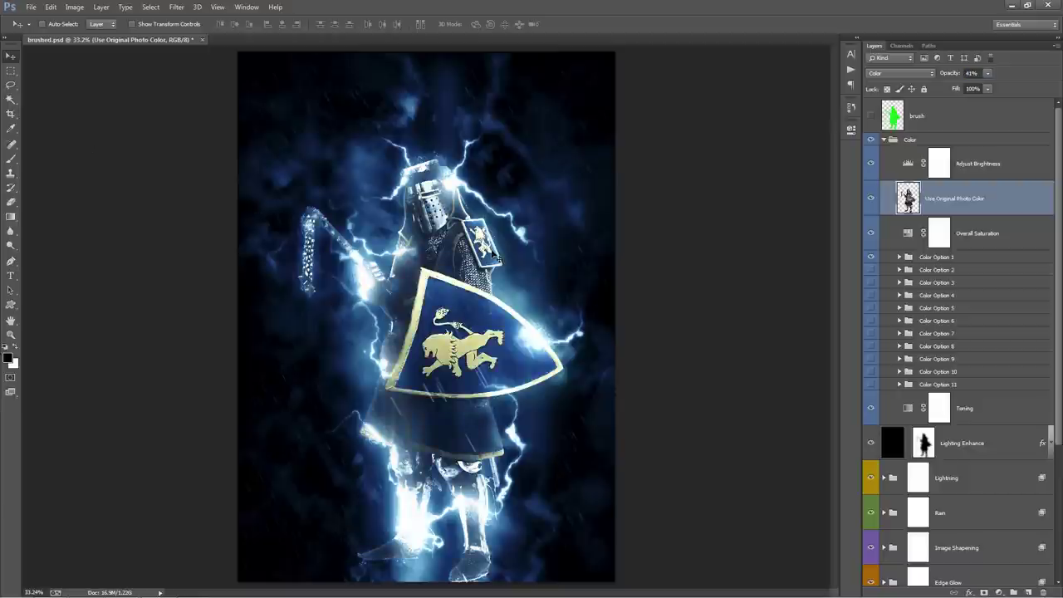
click(874, 203)
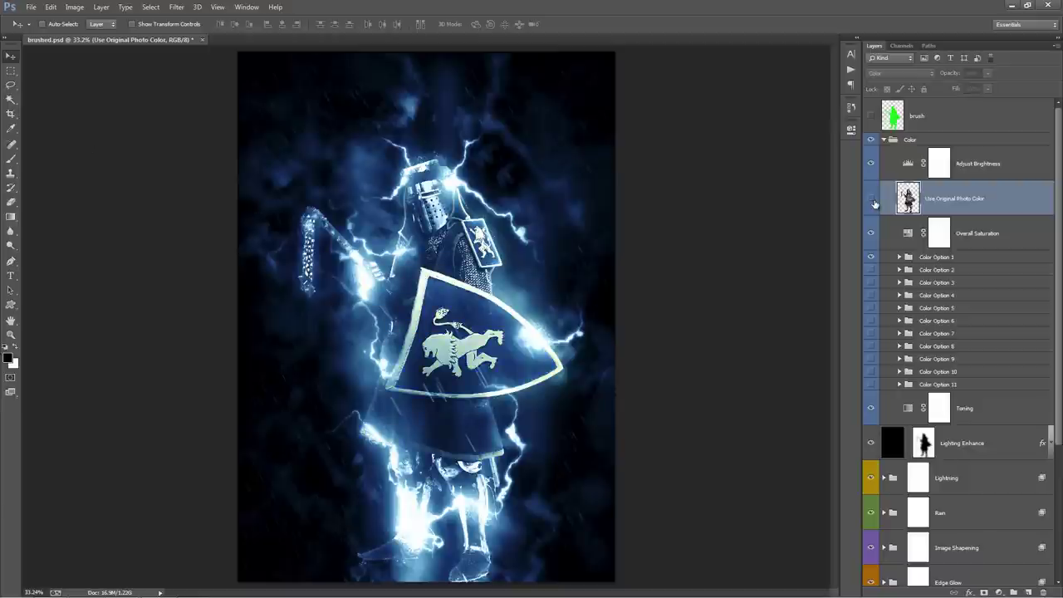
Step: Try out hue and saturation changes on the Overall Saturation layer, reset the hue to 0, and close its settings
click(1005, 242)
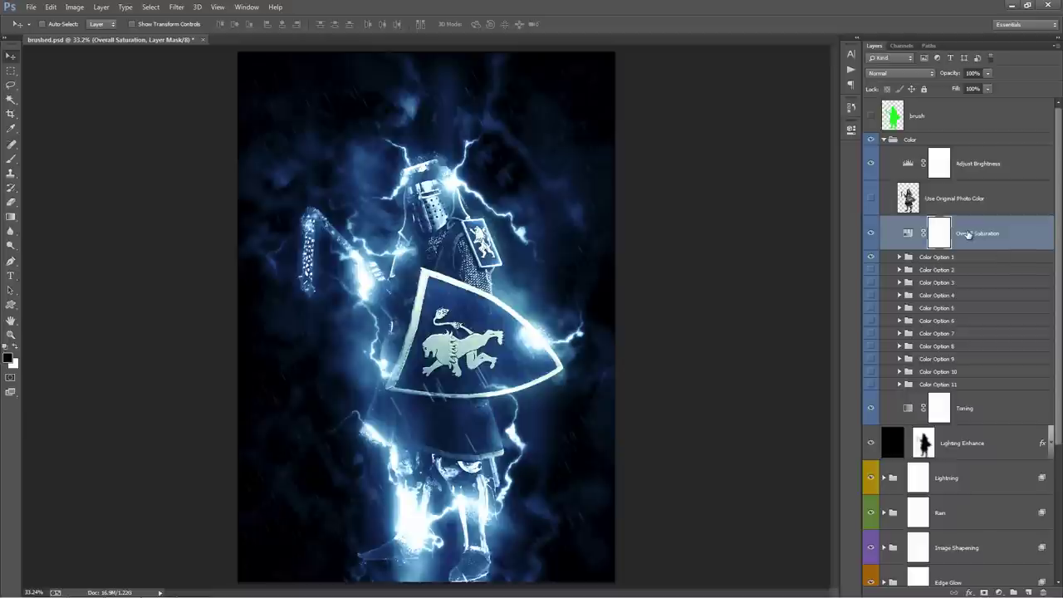
double_click(909, 234)
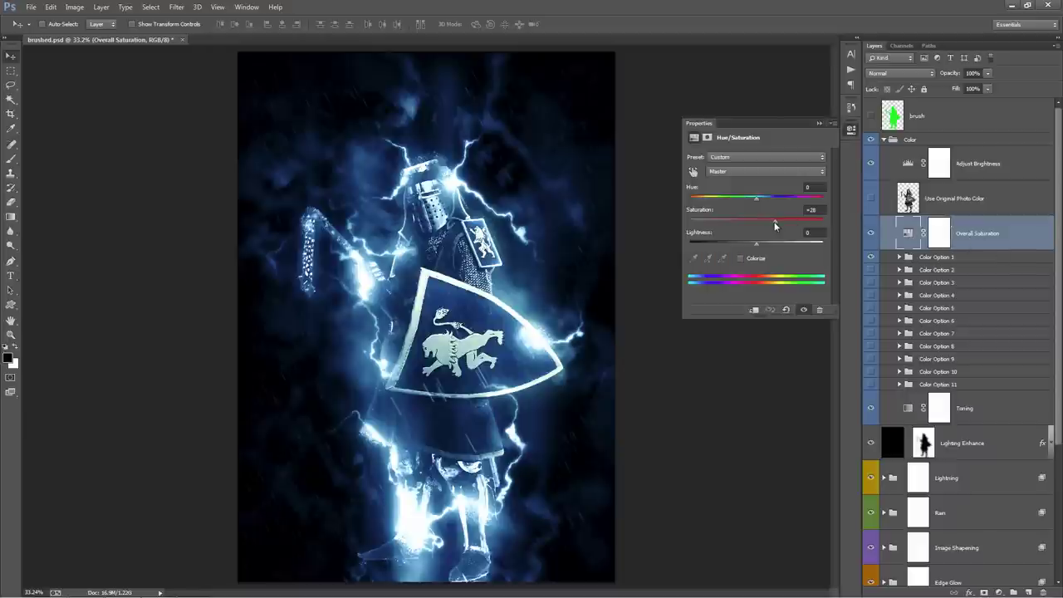
drag(774, 223, 764, 200)
text(0)
click(819, 123)
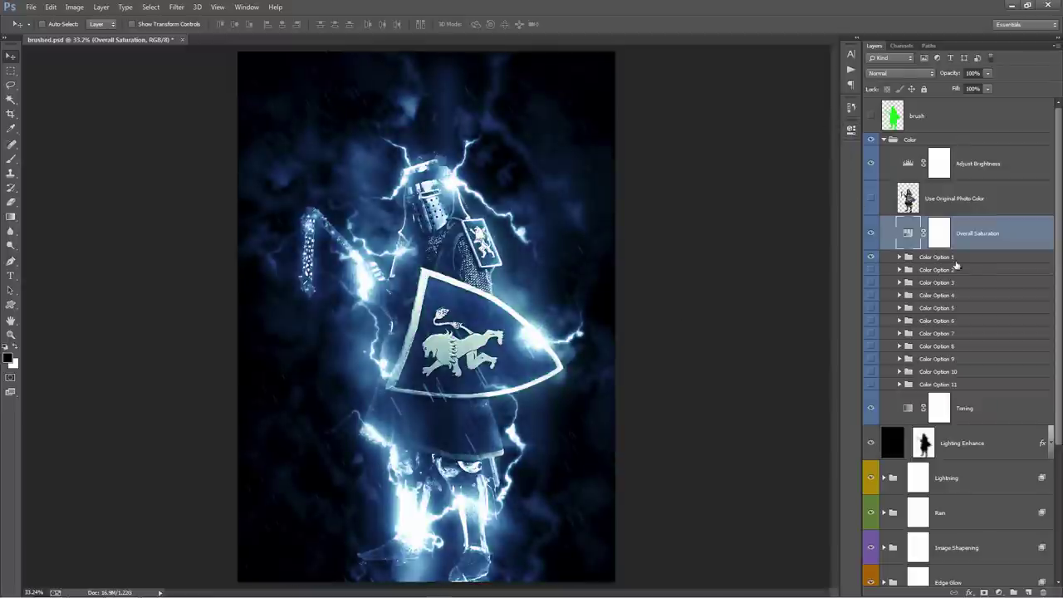
Step: Preview the Color Option groups one after another from 1 onward, leaving only Color Option 10 visible
click(959, 258)
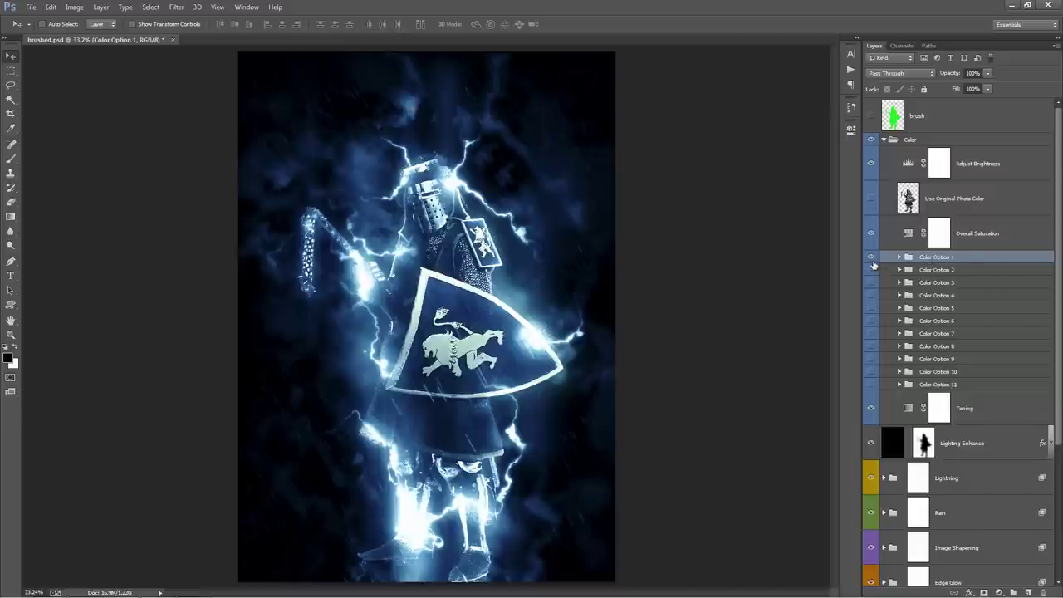
click(871, 257)
click(872, 270)
click(872, 283)
click(872, 296)
click(872, 308)
click(871, 320)
click(871, 333)
click(871, 344)
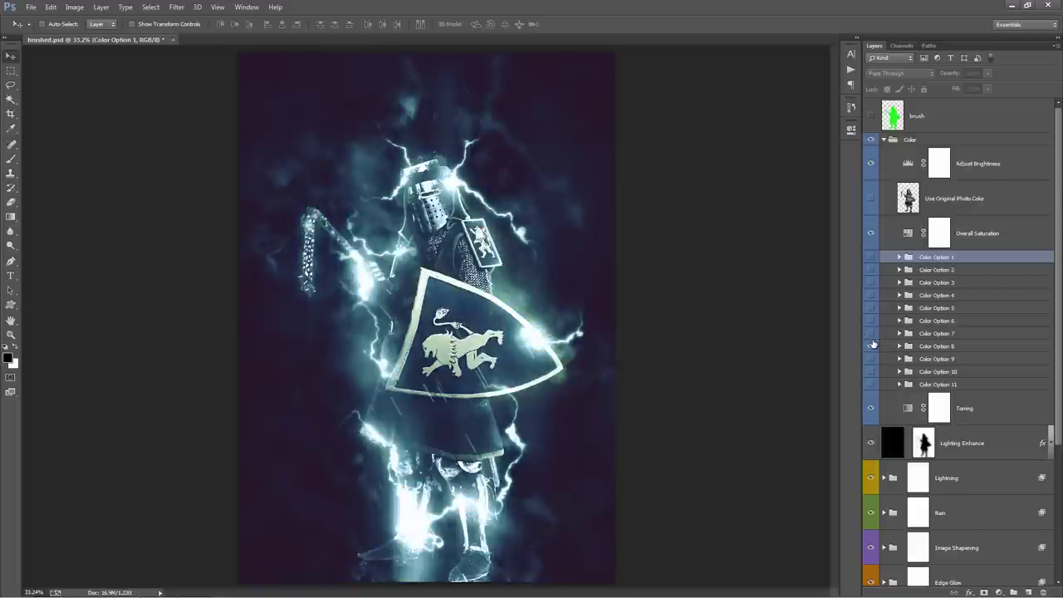
click(871, 345)
click(872, 358)
click(872, 358)
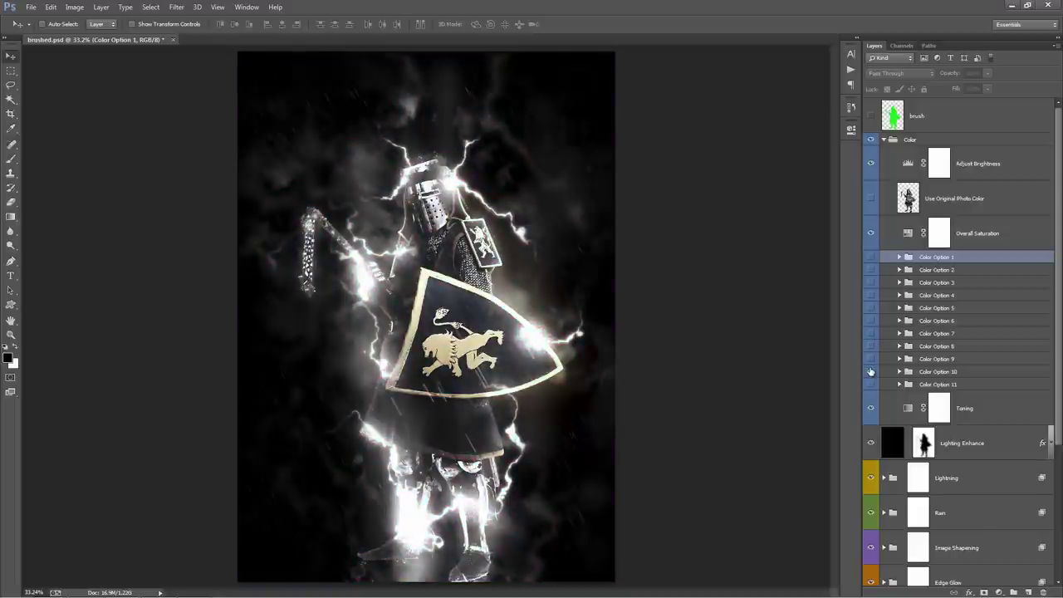
click(870, 372)
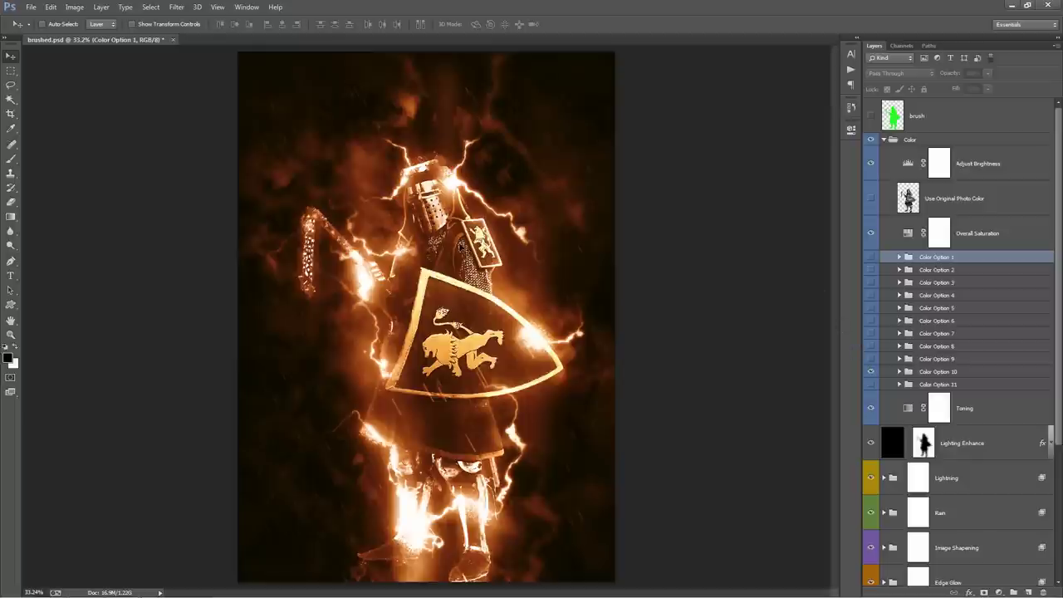
Step: Adjust the opacity of Color Option 10, and show Color Option 2 over it at 47% opacity
click(947, 374)
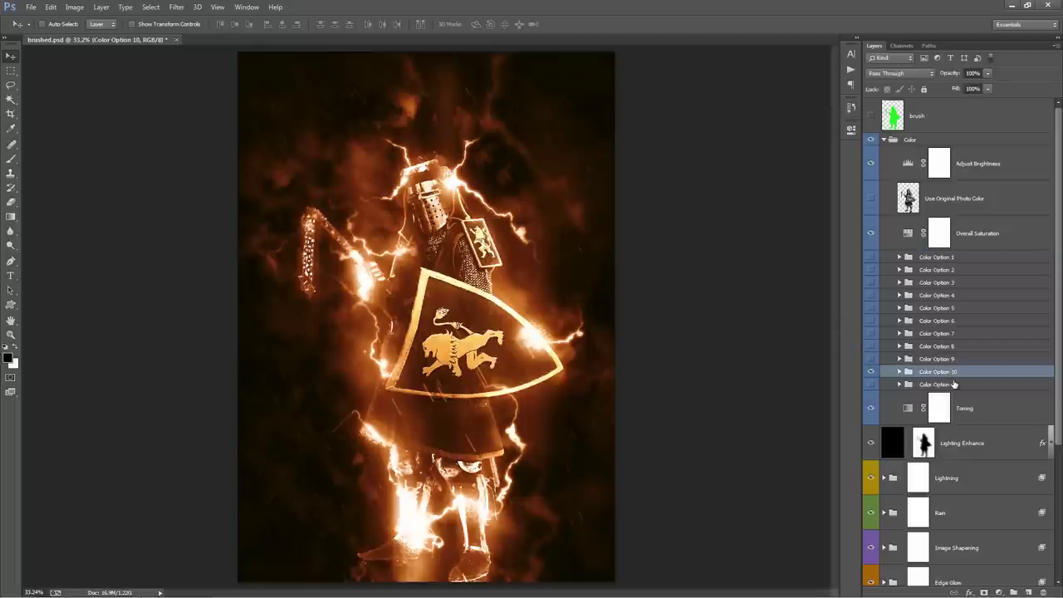
drag(952, 76, 717, 88)
click(872, 270)
click(936, 271)
drag(947, 74, 282, 105)
Step: Add Color Option 6 to the visible colour mix and set its opacity to 34%
click(871, 334)
click(871, 334)
click(871, 322)
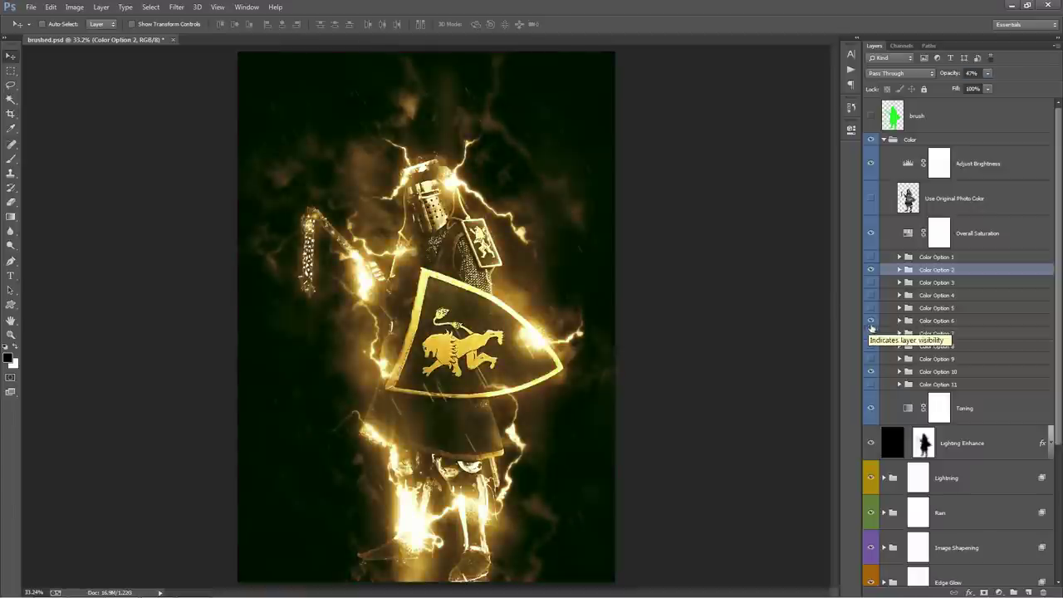
click(936, 321)
click(950, 73)
drag(396, 91, 420, 93)
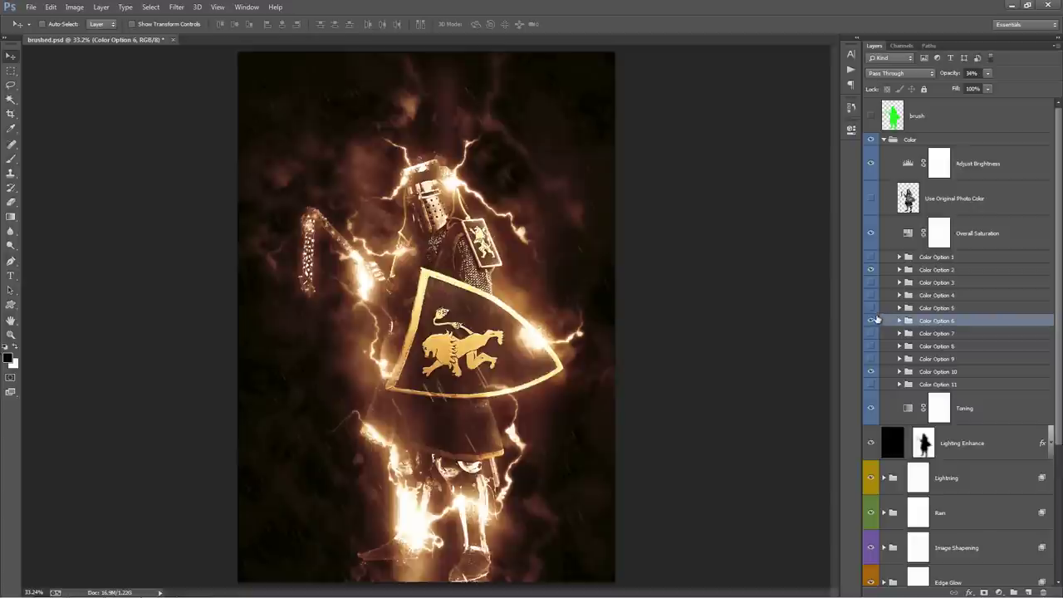
Step: Hide Color Options 6, 10 and 2, and show Color Option 1 again
click(872, 320)
click(870, 371)
click(870, 267)
click(871, 258)
click(947, 258)
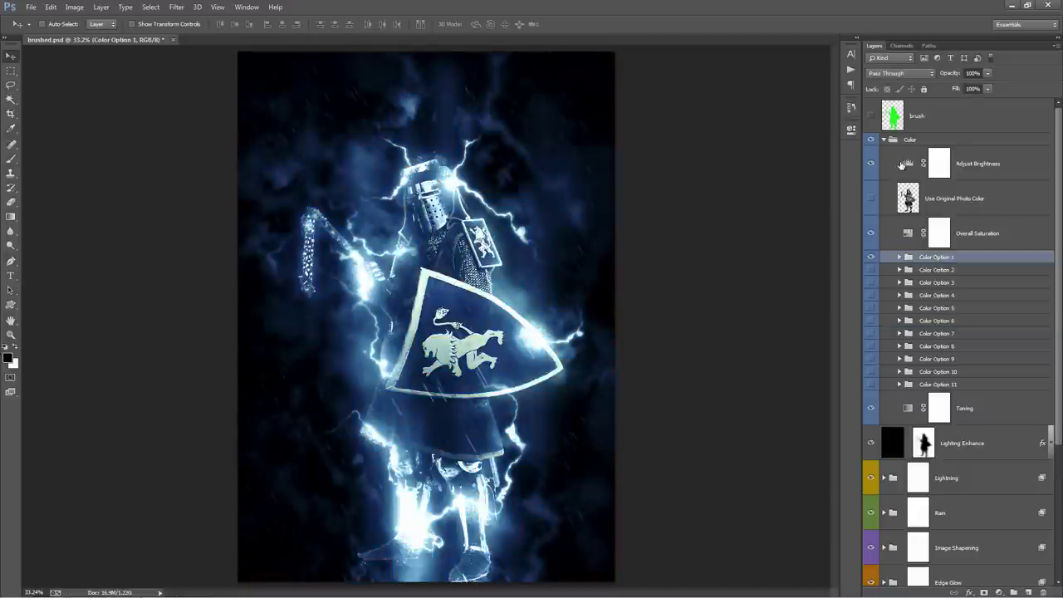
Step: Compare the image with the Toning layer hidden and shown, leaving it visible
click(972, 400)
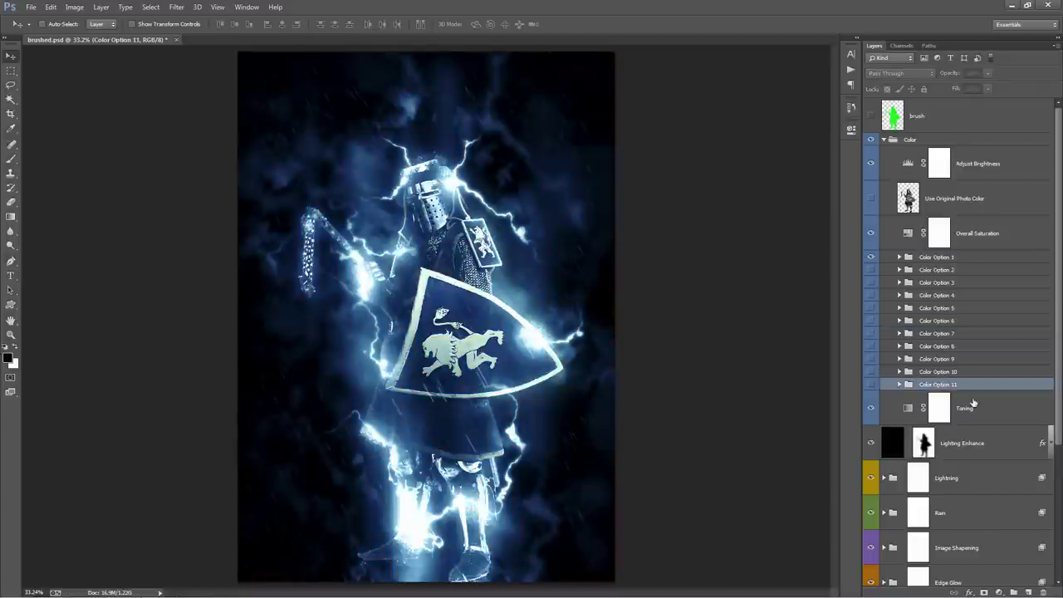
click(872, 409)
click(872, 409)
click(871, 408)
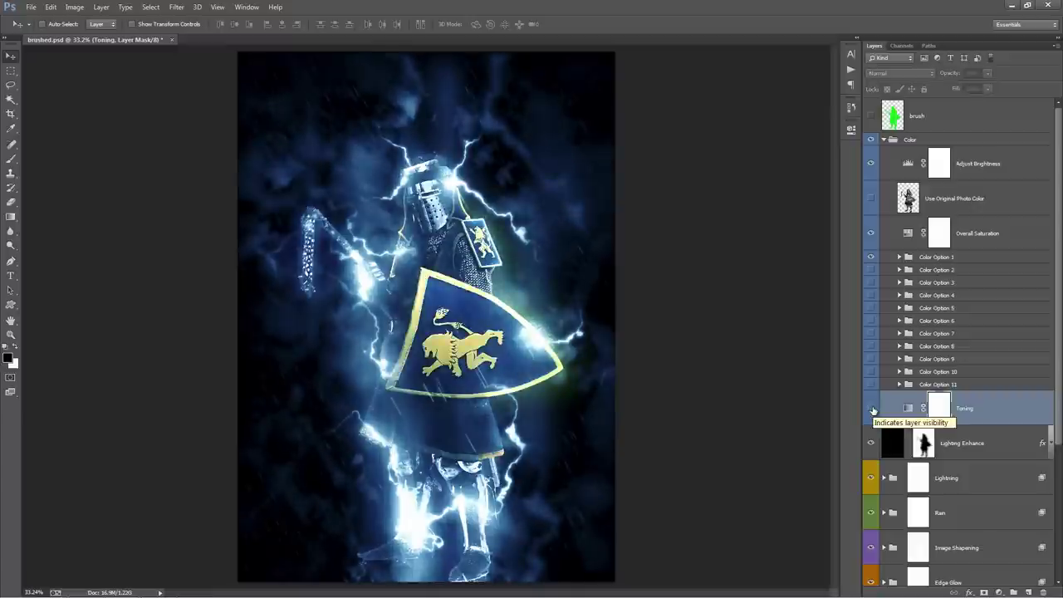
click(871, 409)
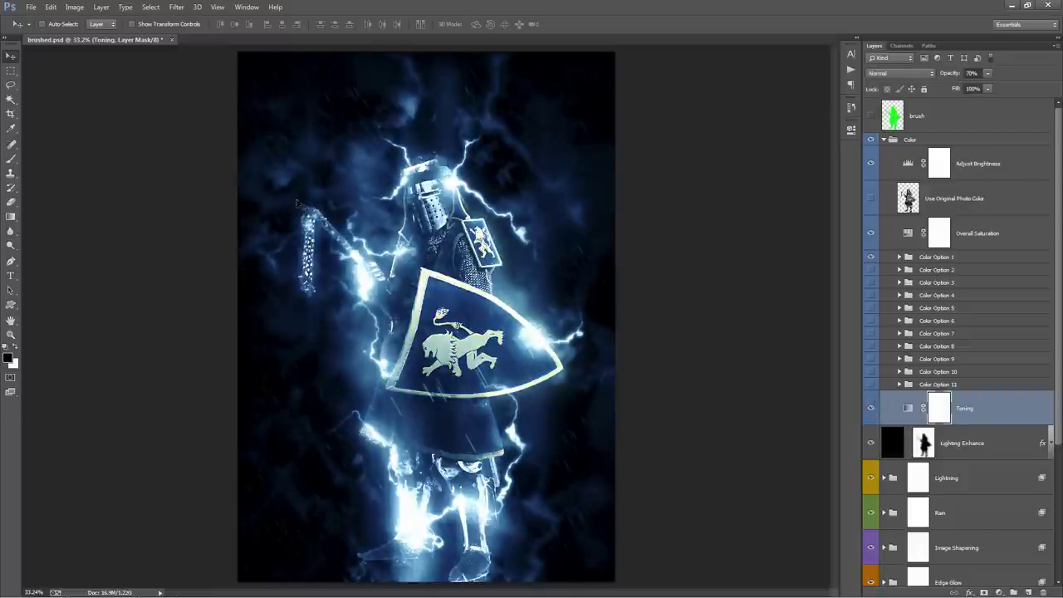
Step: Collapse the Color group and compare the image with the Lighting Enhance layer off and on
click(884, 140)
click(988, 161)
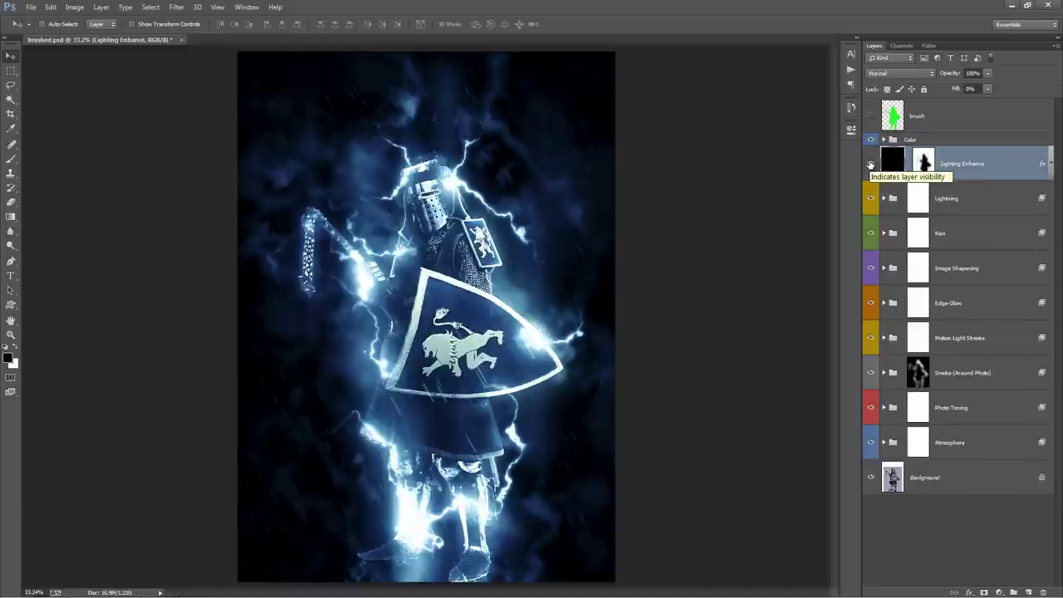
click(871, 165)
click(871, 164)
click(870, 164)
click(870, 165)
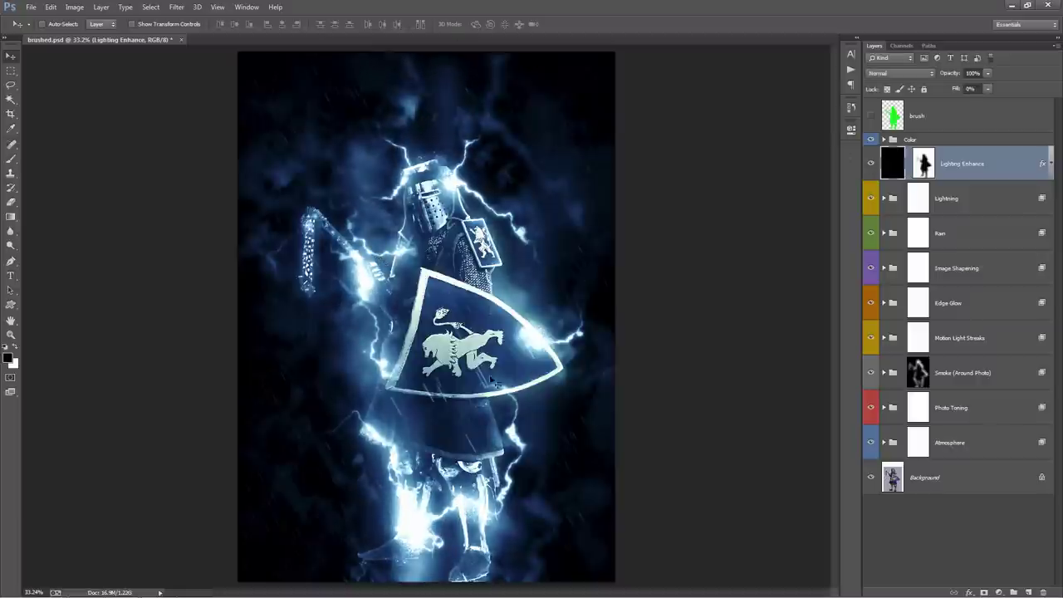
click(871, 165)
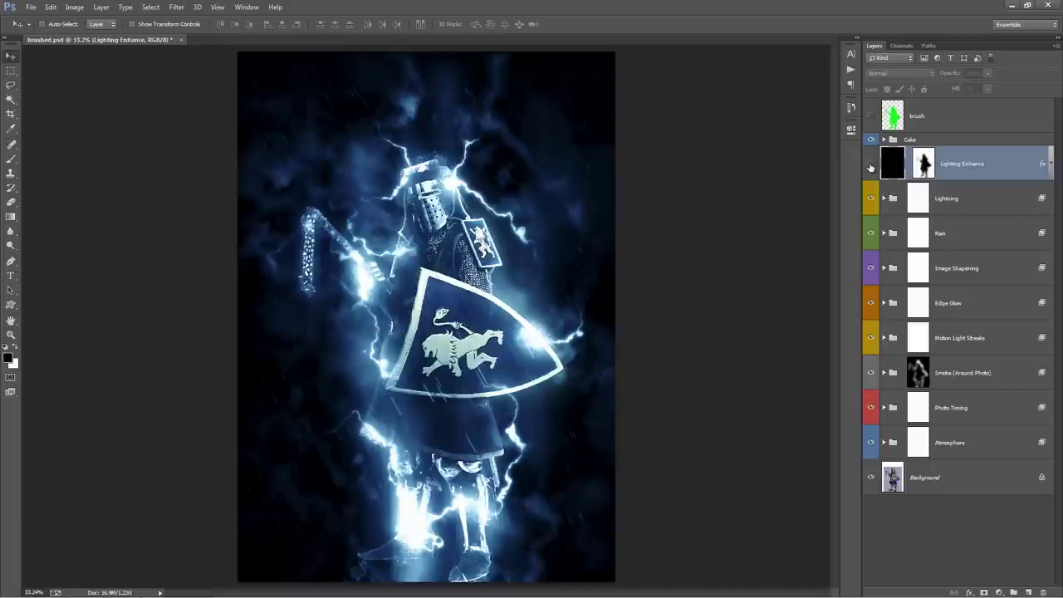
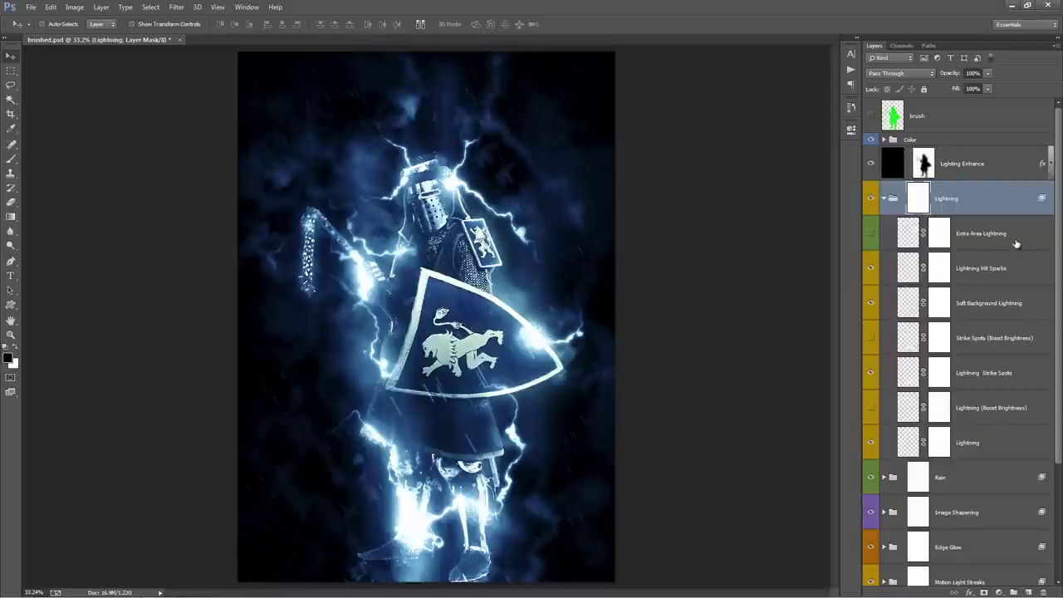
Step: Compare the image with the Extra Area Lightning layer shown and hidden, leaving it hidden
click(982, 240)
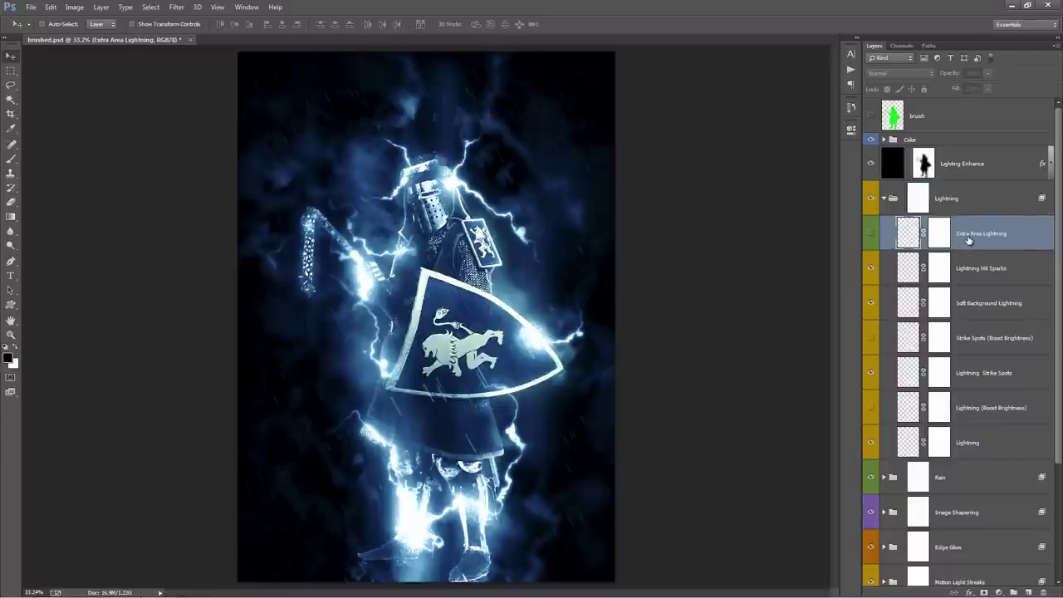
click(871, 235)
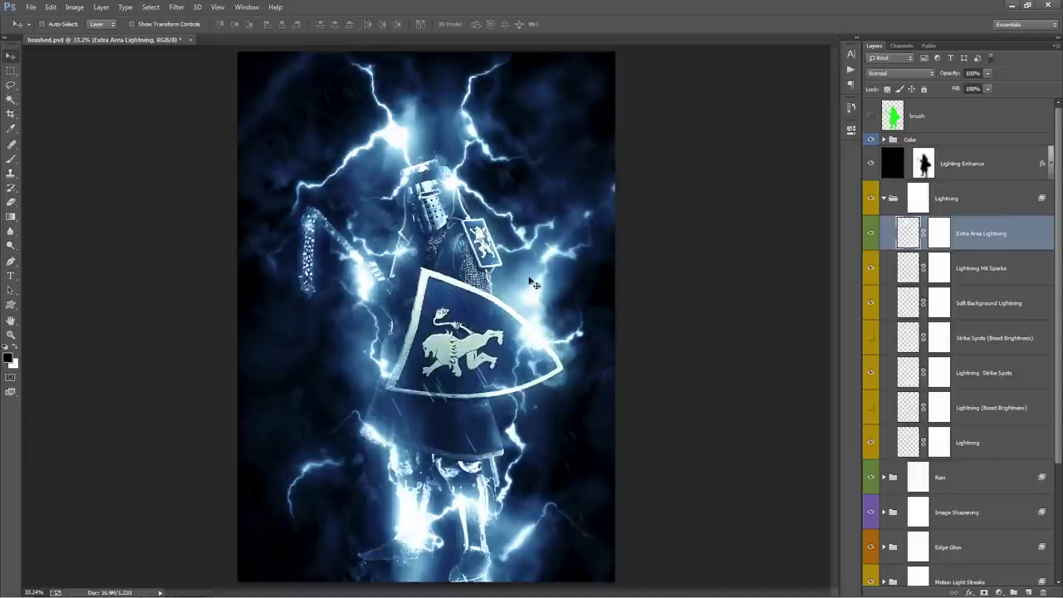
click(872, 233)
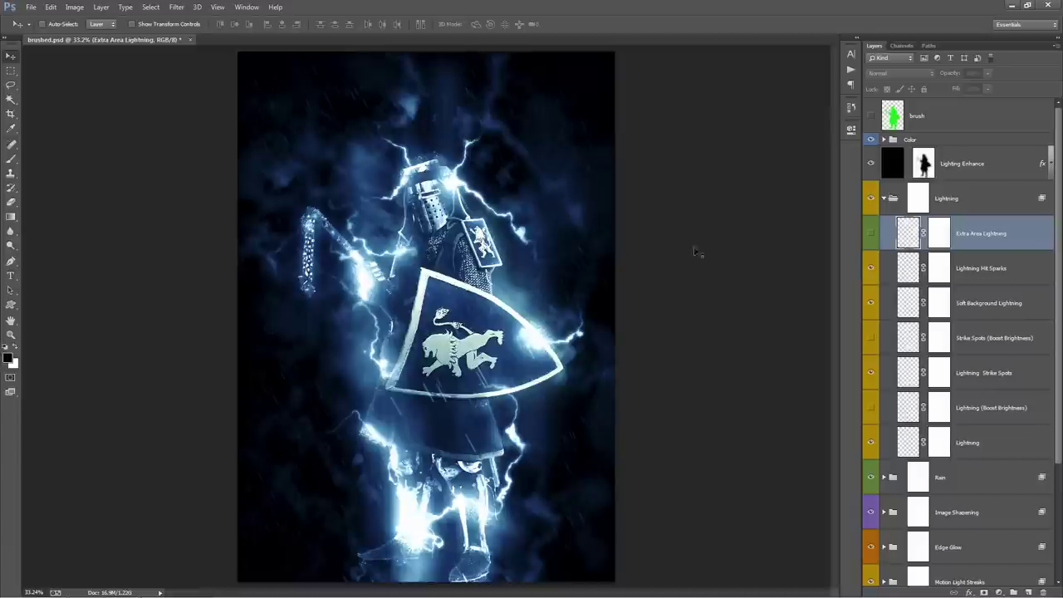
click(869, 236)
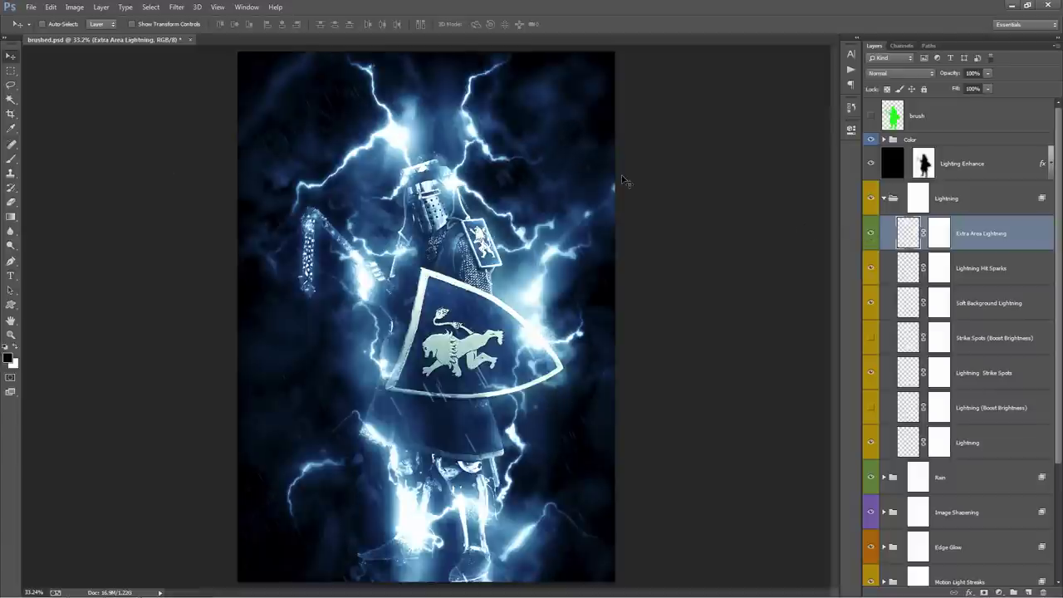
click(871, 234)
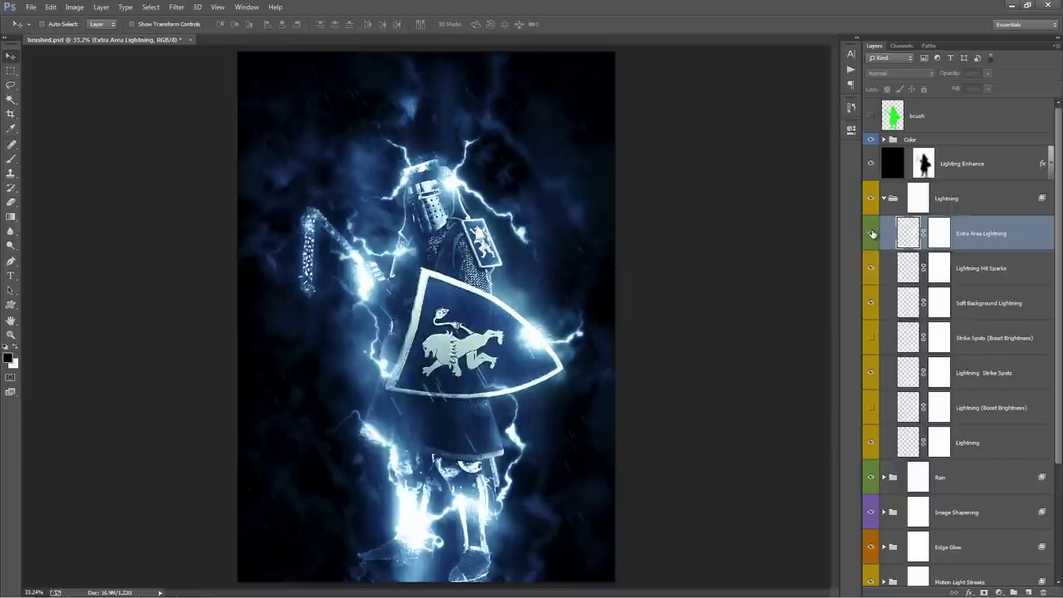
click(872, 234)
click(871, 233)
Step: Try repositioning the sparks of the Lightning Hit Sparks layer and return them to their original place
click(997, 270)
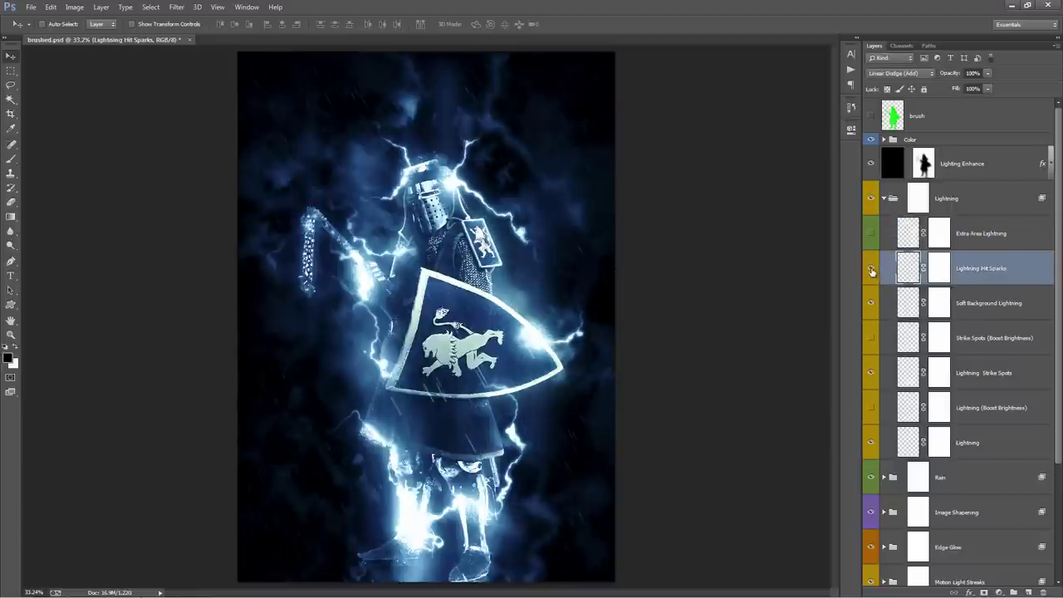
drag(547, 149, 569, 98)
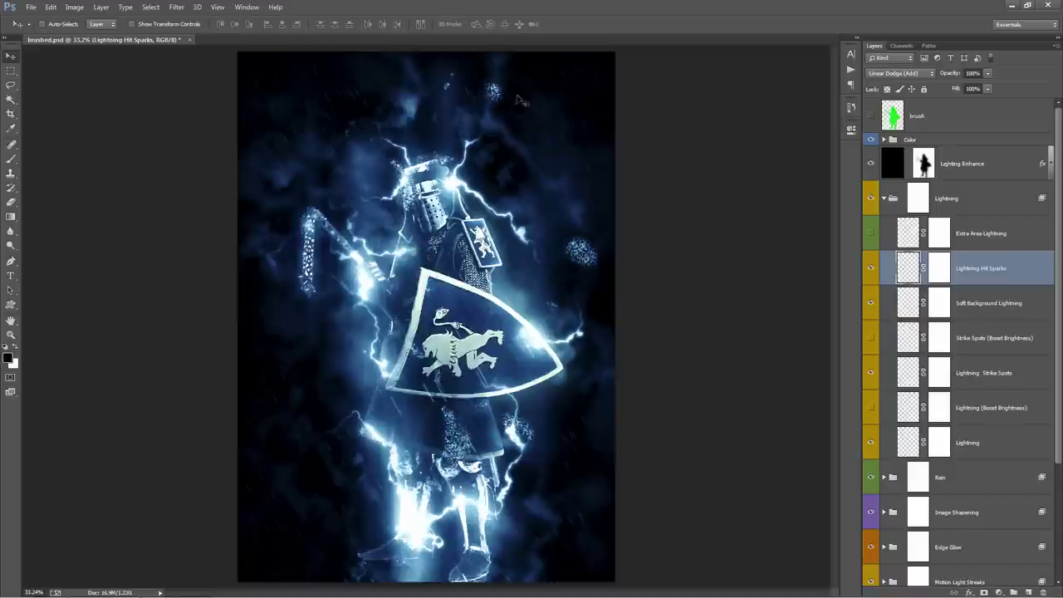
drag(426, 199, 686, 312)
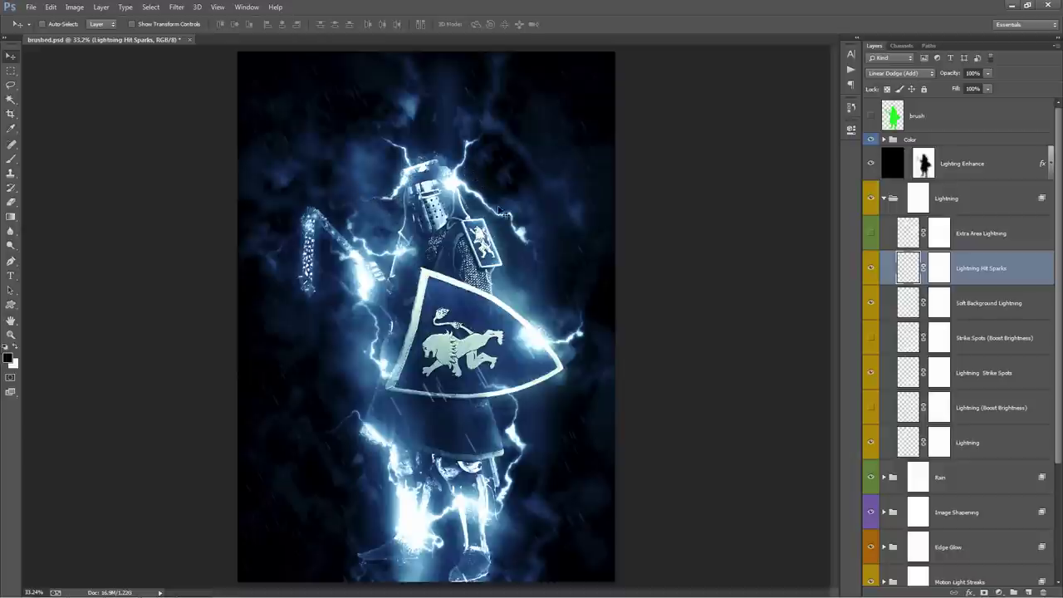
Step: Inspect the hit sparks around the helmet and shield at 50% zoom and return to the full-image view
key(z)
click(522, 329)
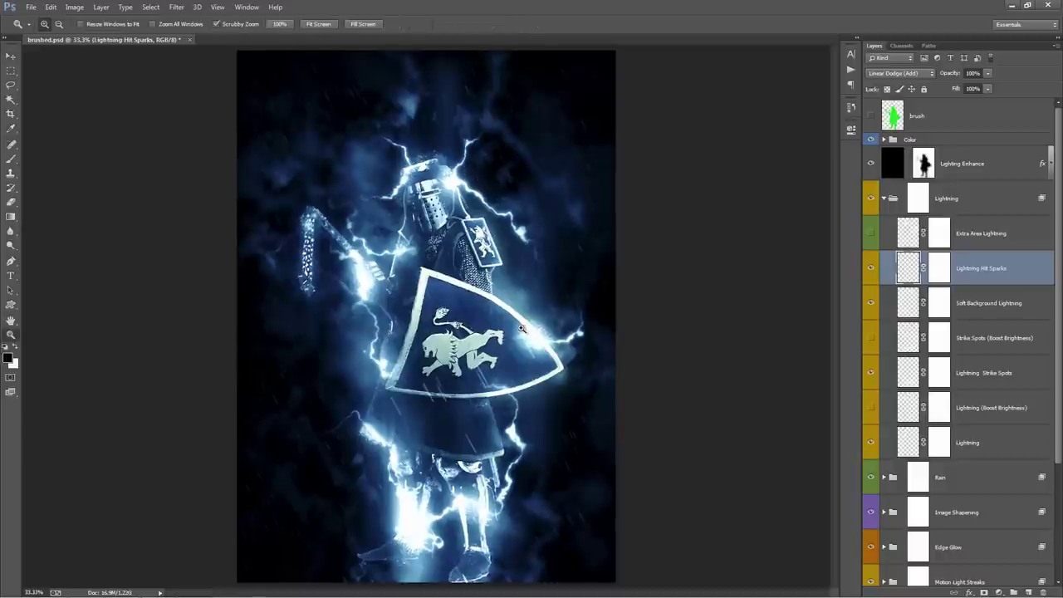
click(522, 329)
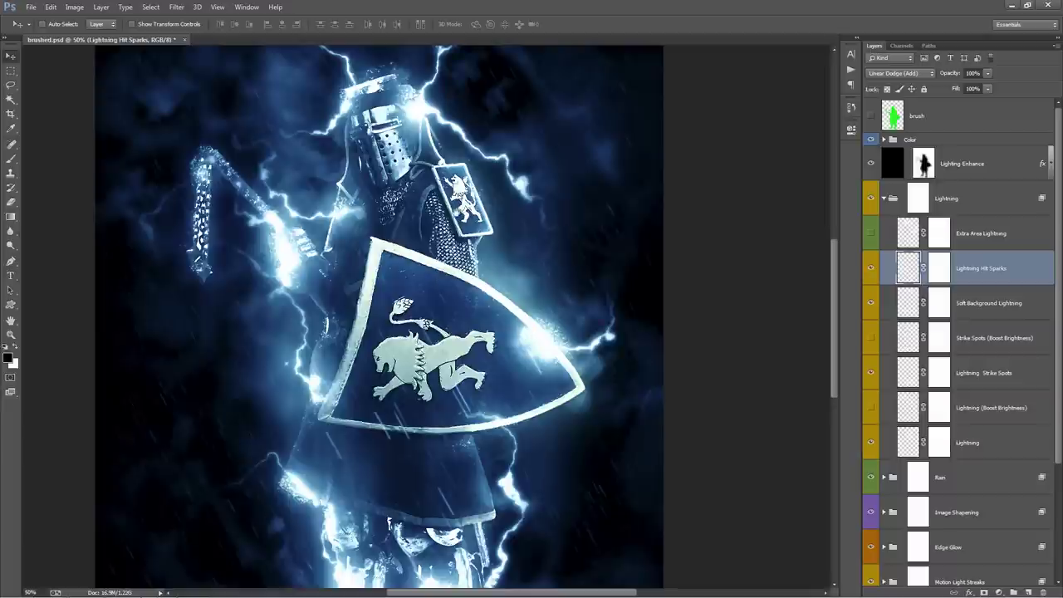
key(ctrl+minus)
key(v)
scroll(445, 245, up, 1)
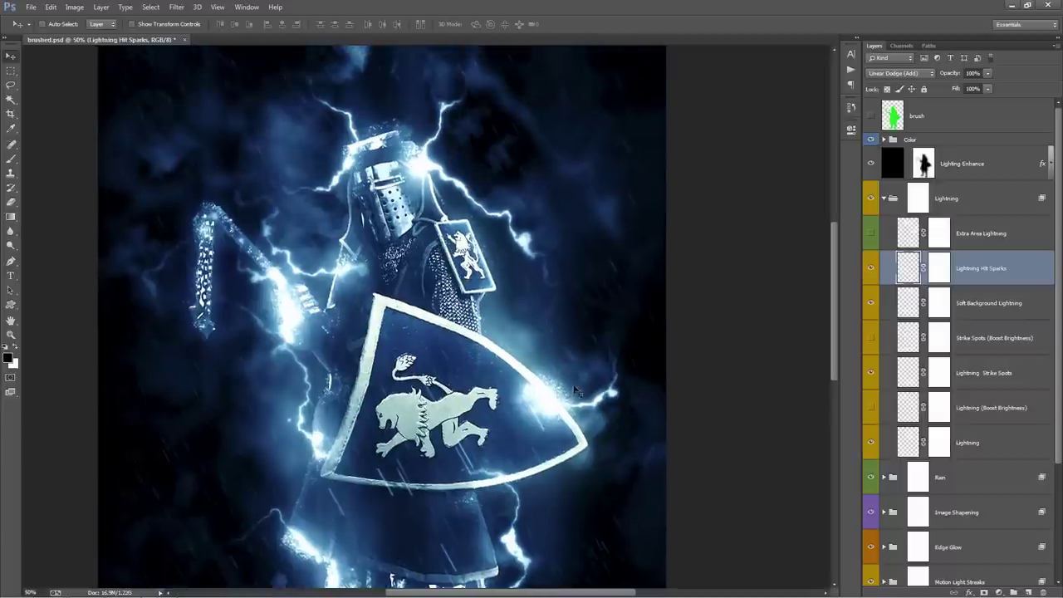
key(ctrl+minus)
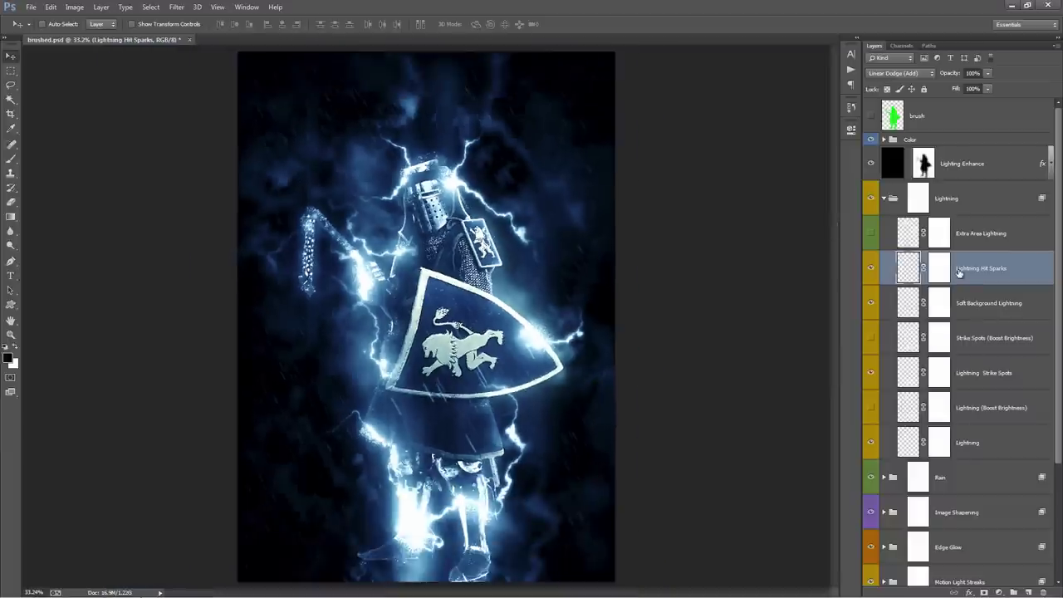
Step: Compare the image with the Soft Background Lightning layer hidden and shown, leaving it visible
click(989, 306)
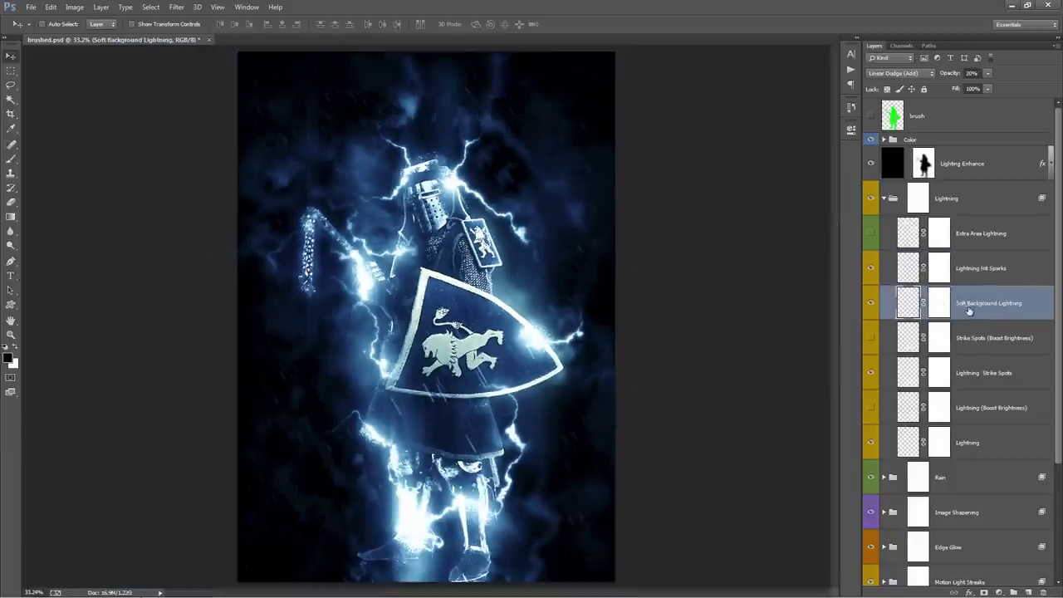
click(871, 304)
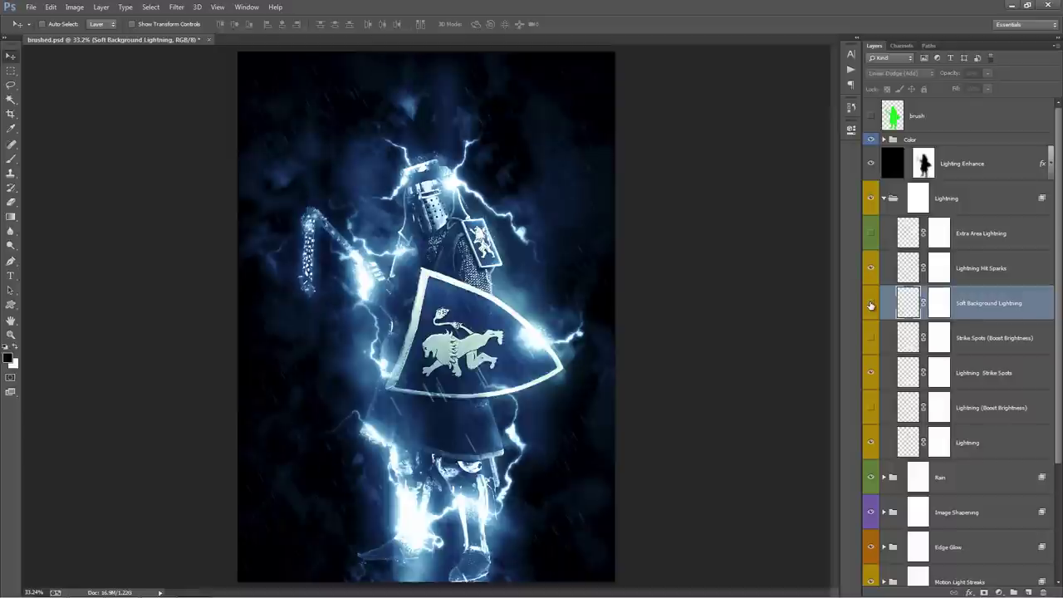
click(871, 304)
click(871, 304)
click(871, 304)
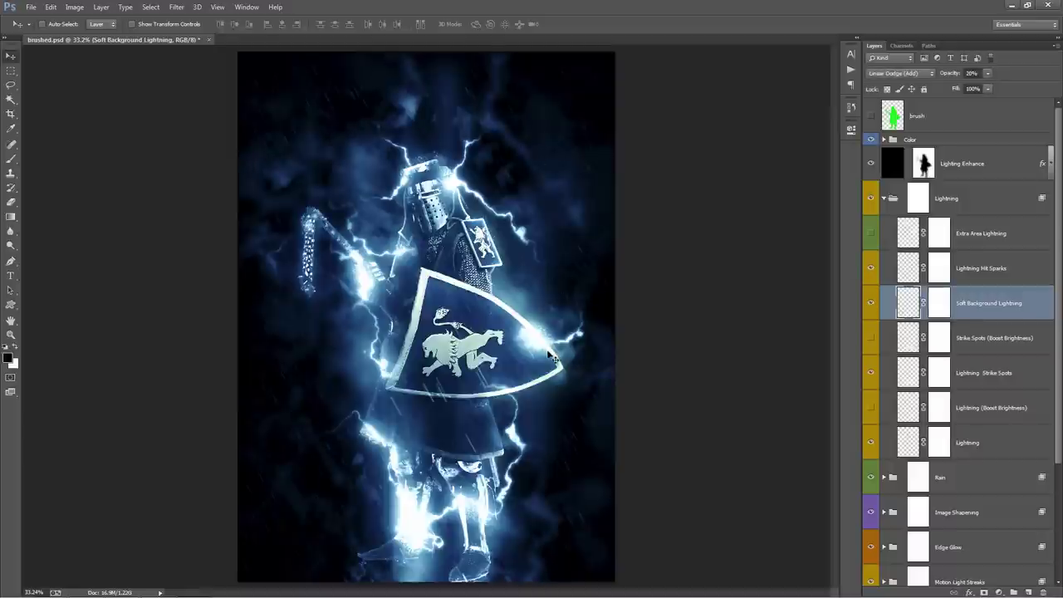
Step: Compare the image with the Lightning Strike Spots layer hidden and shown, leaving it visible
click(1020, 346)
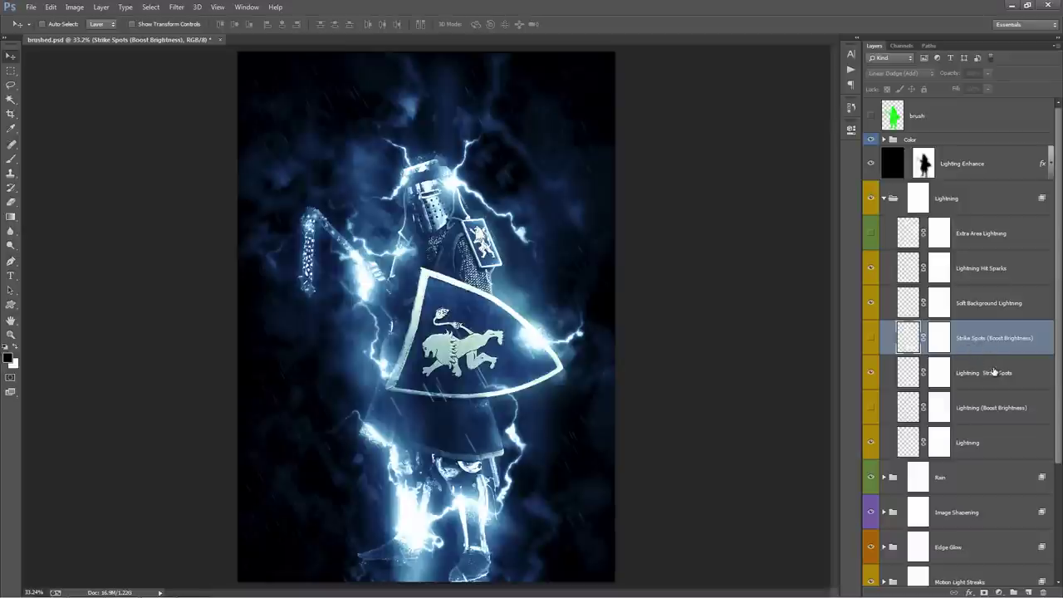
click(994, 372)
drag(530, 213, 543, 189)
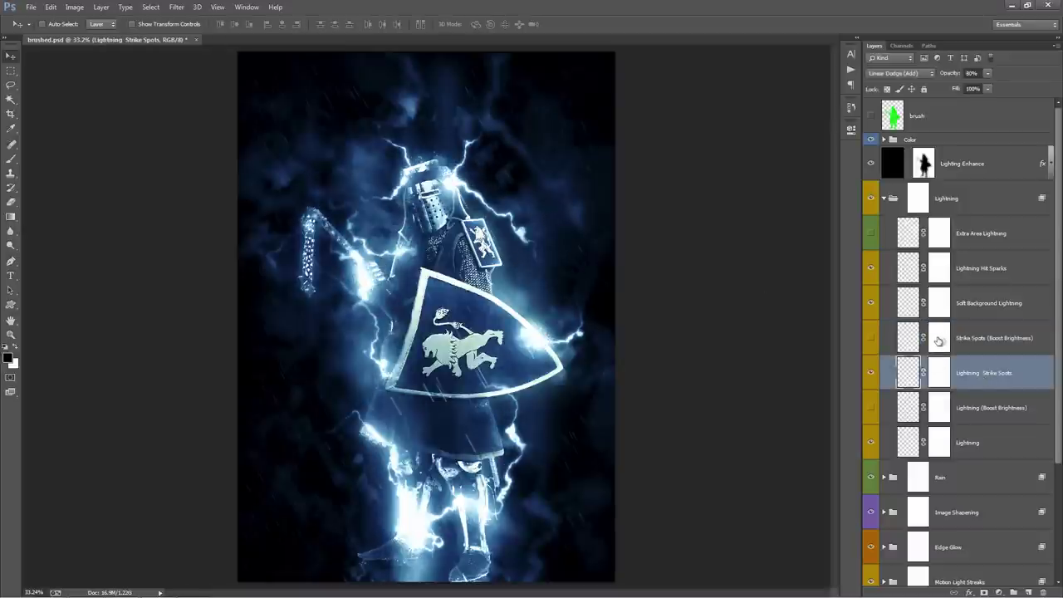
click(870, 374)
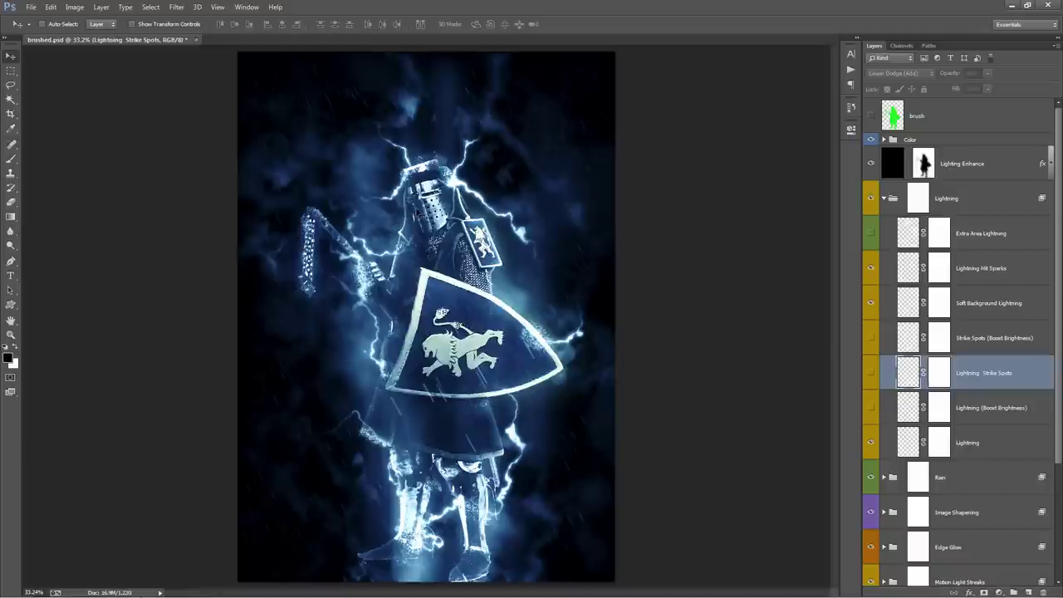
click(871, 374)
click(871, 374)
click(870, 374)
click(870, 374)
drag(561, 326, 545, 147)
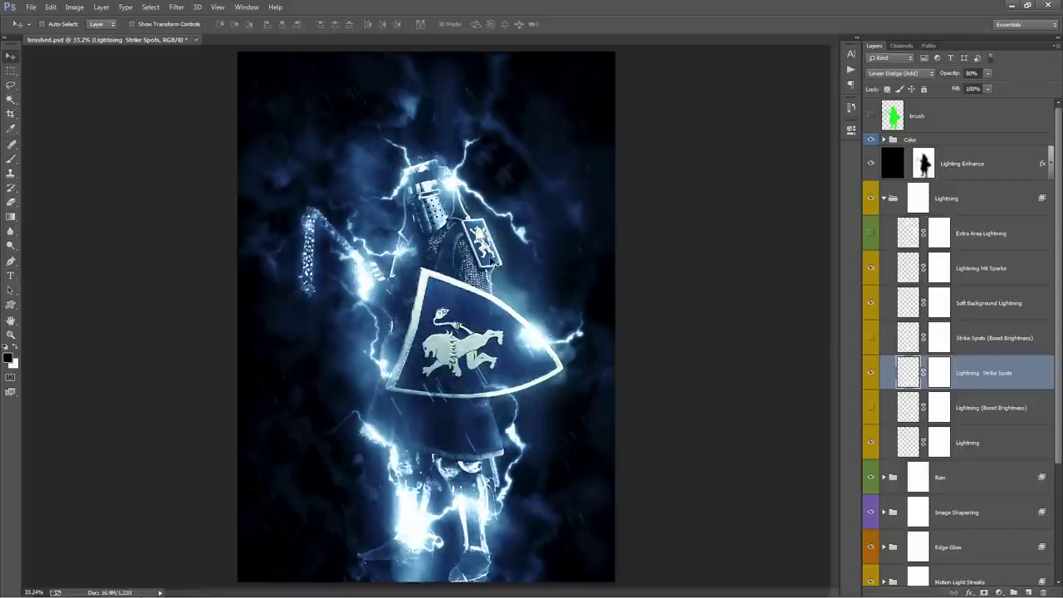
Step: Compare the image with the Strike Spots (Boost Brightness) layer shown and hidden, leaving it hidden
click(1010, 341)
click(994, 366)
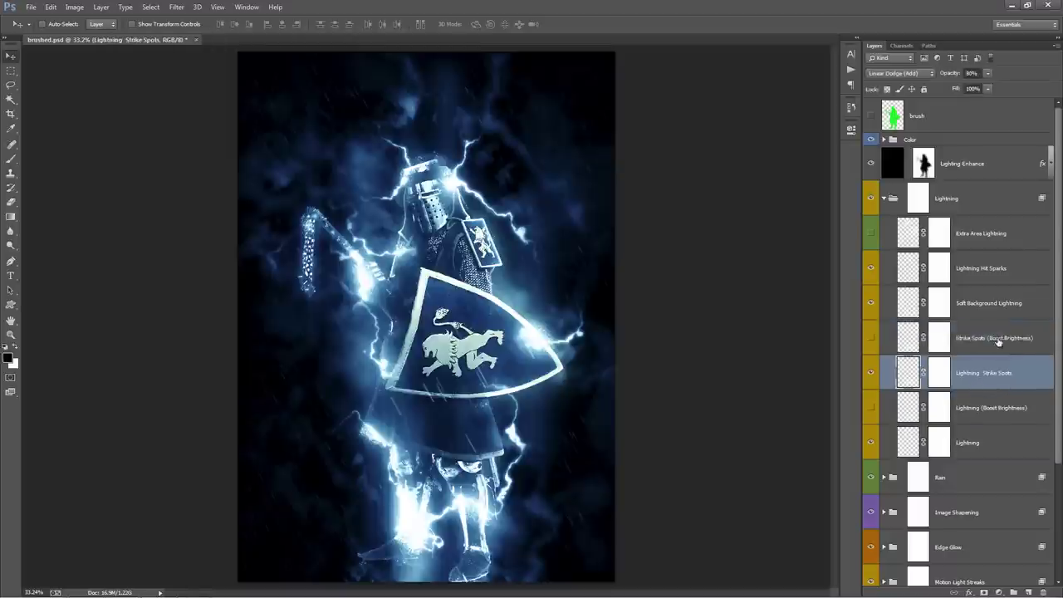
click(888, 339)
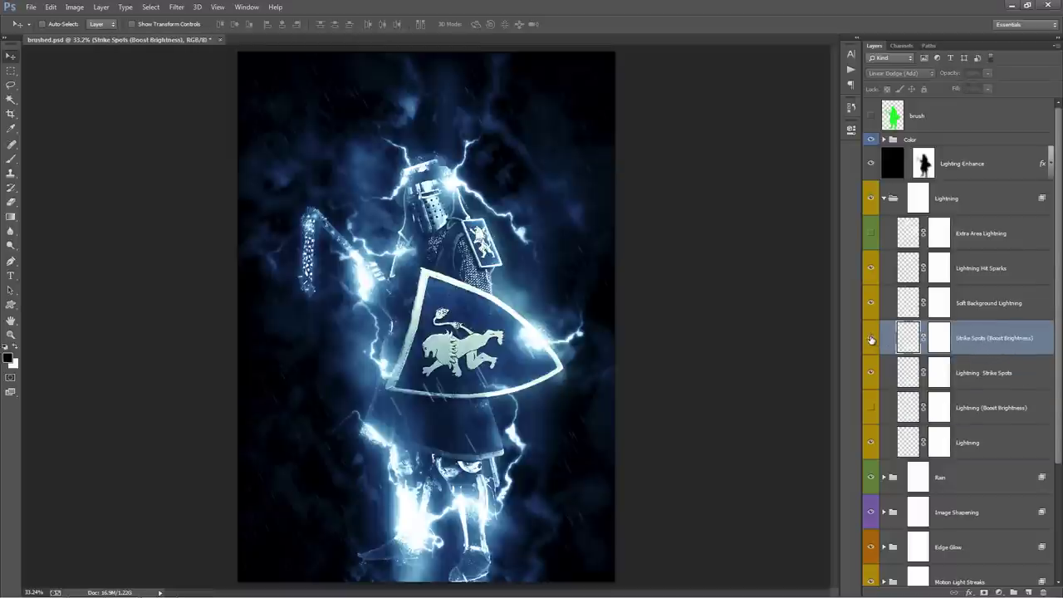
click(870, 339)
click(870, 339)
click(871, 339)
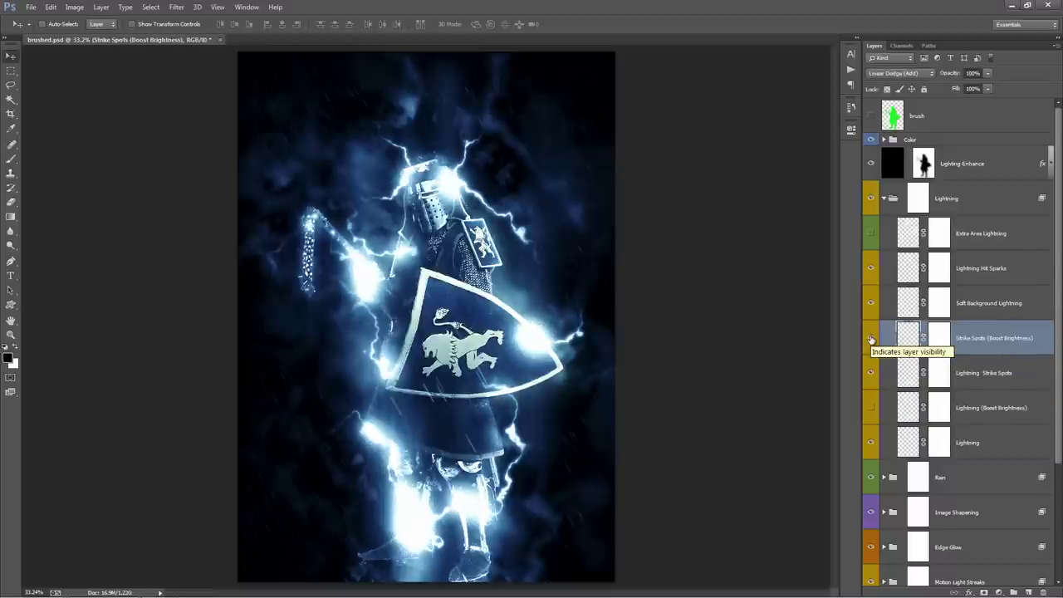
click(871, 338)
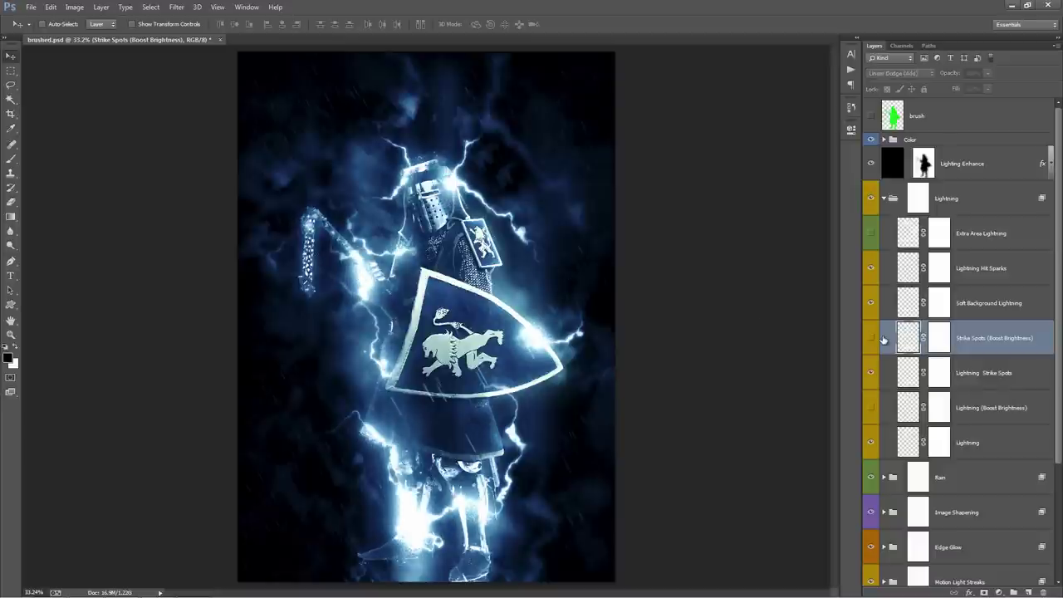
click(872, 338)
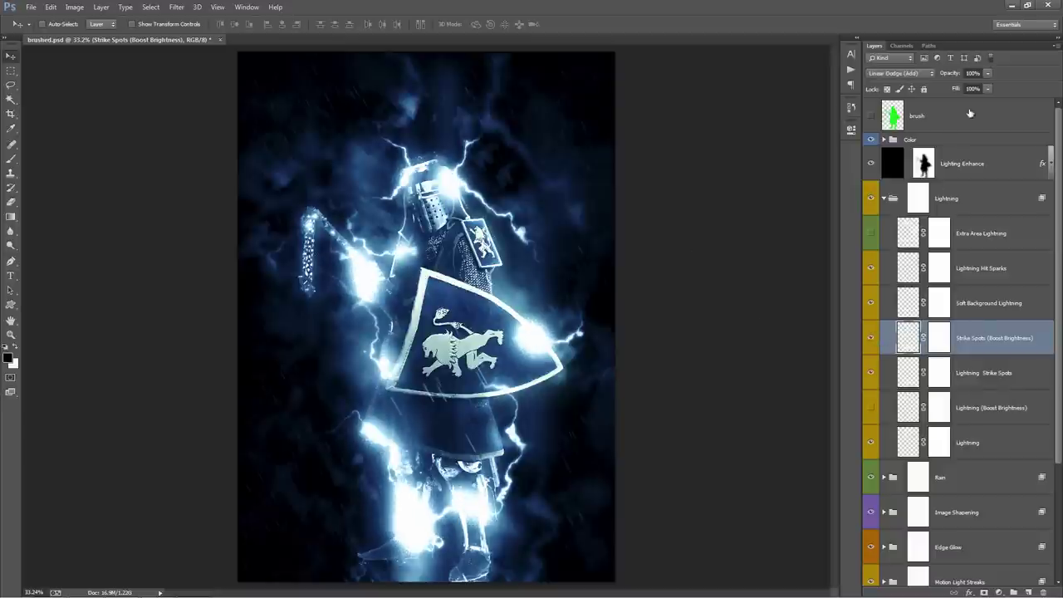
drag(954, 77, 324, 88)
click(870, 337)
Step: Compare the image with the main Lightning layer hidden and shown, leaving it visible
click(986, 417)
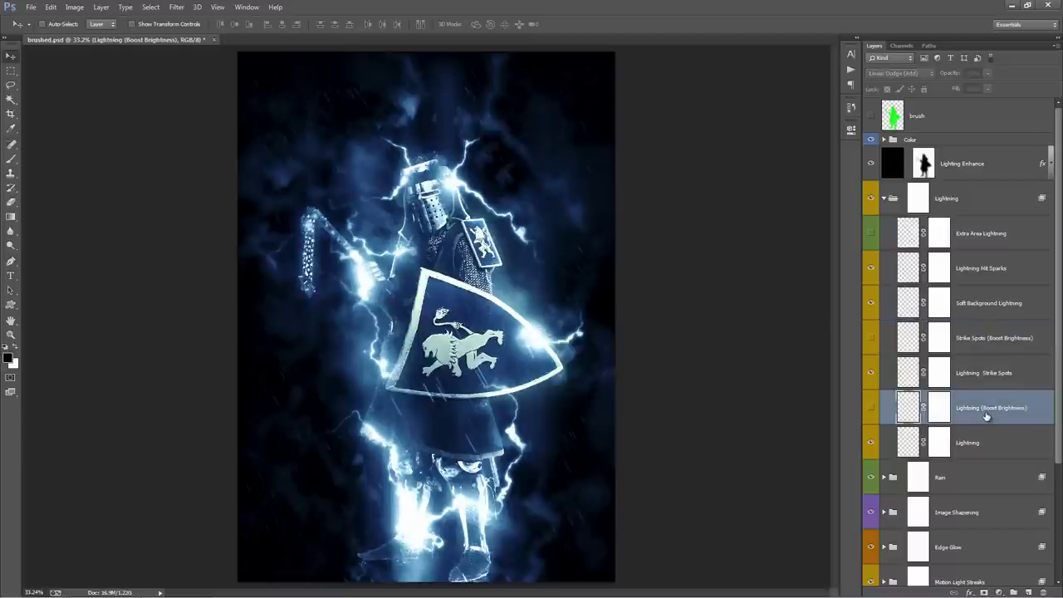
click(981, 444)
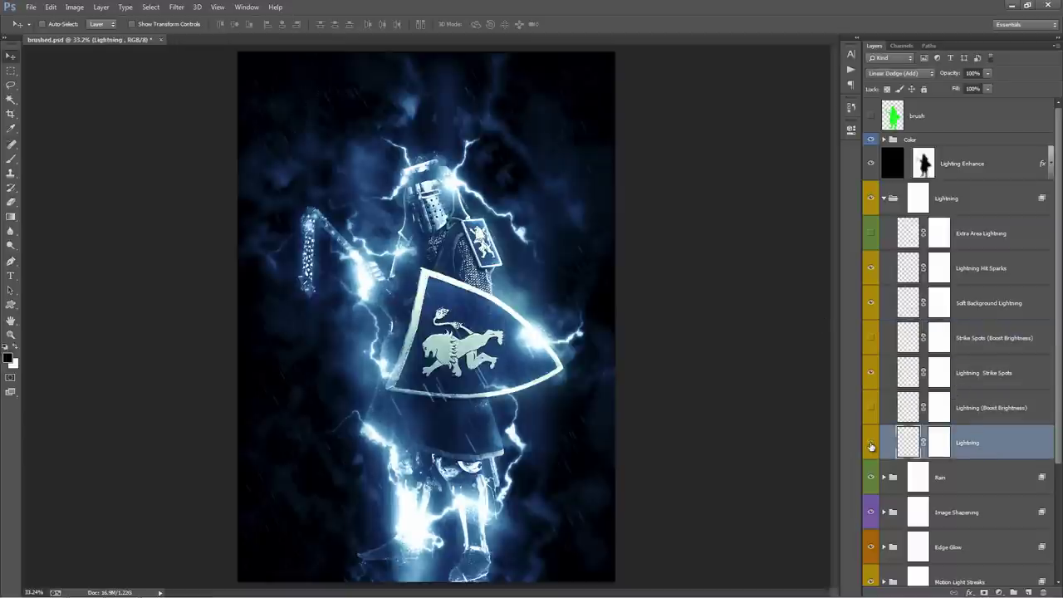
click(871, 447)
click(870, 446)
click(870, 447)
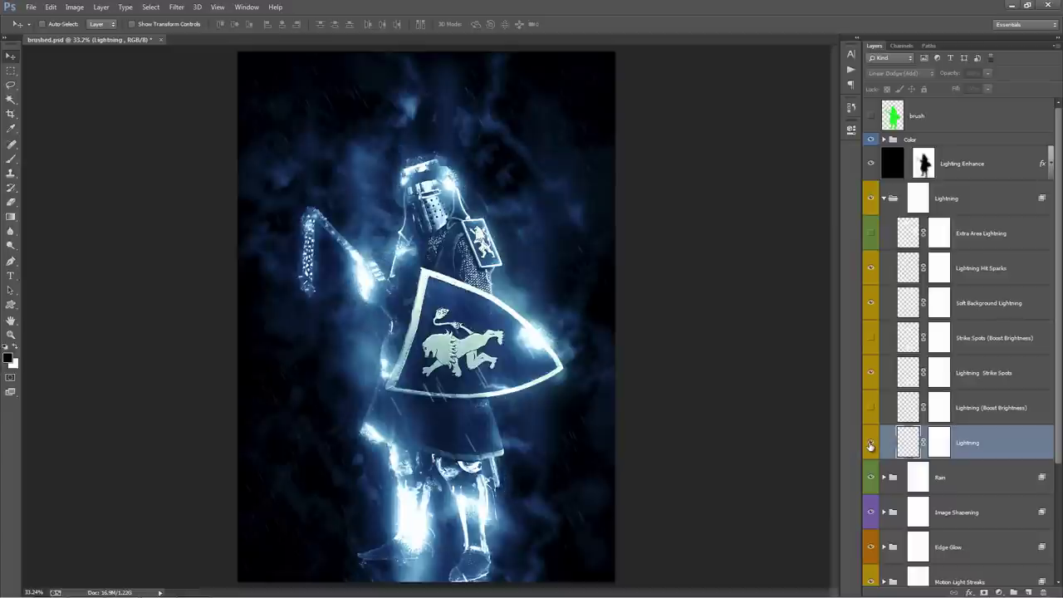
click(871, 447)
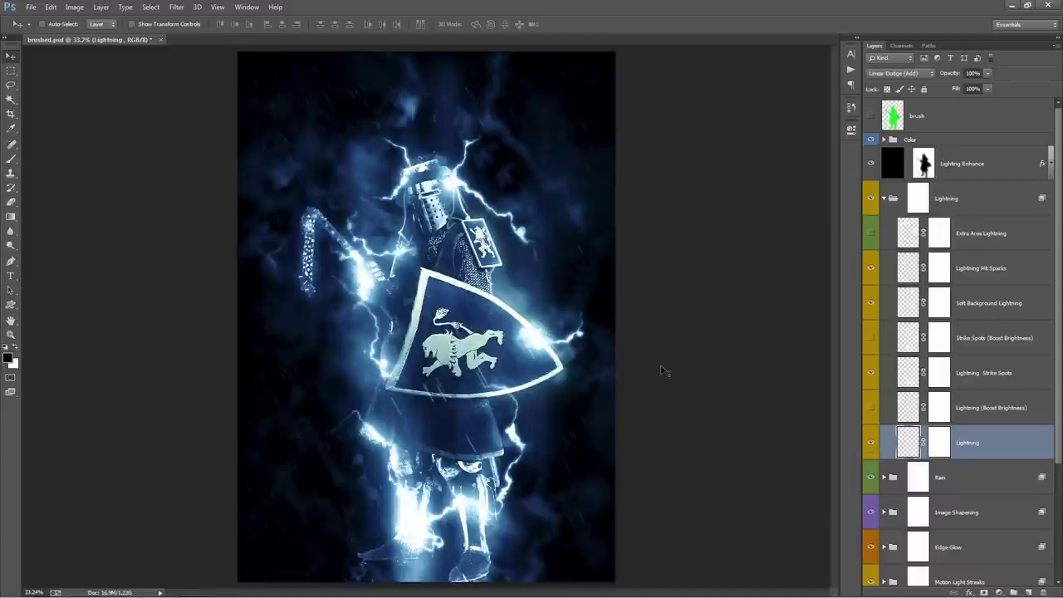
Step: Compare the image with the Lightning (Boost Brightness) layer shown and hidden, leaving it hidden
click(871, 410)
click(870, 409)
click(870, 410)
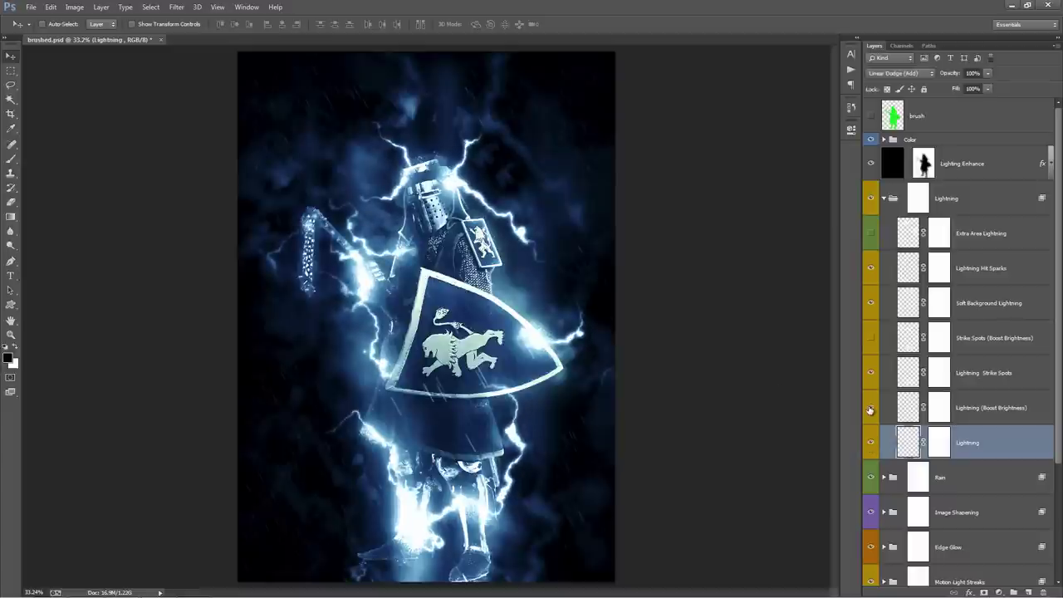
click(871, 409)
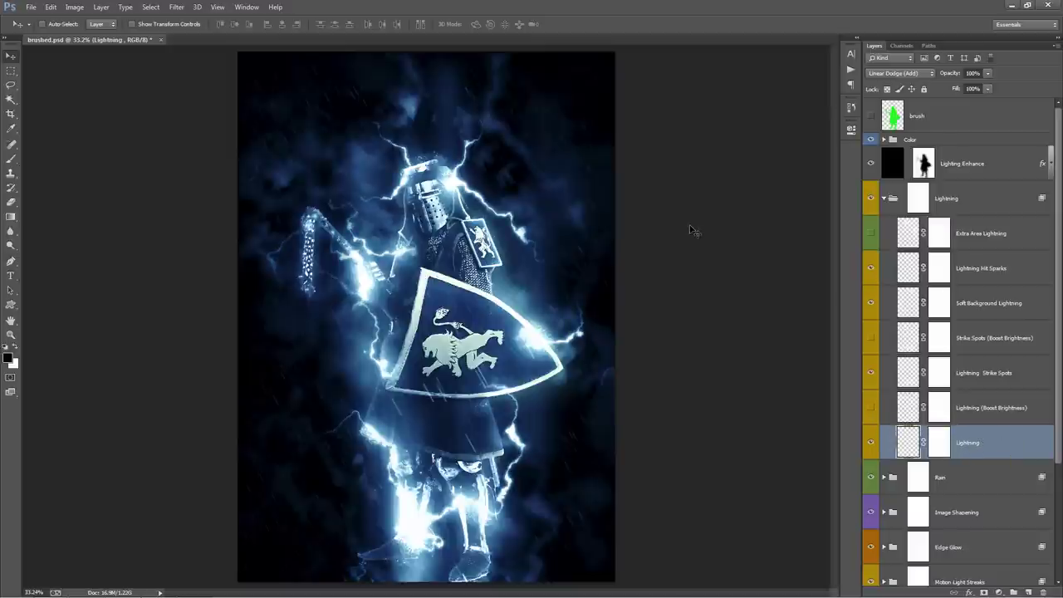
Step: Duplicate the Lightning layer three times to intensify the bolts
key(ctrl+j)
key(ctrl+j)
key(ctrl+j)
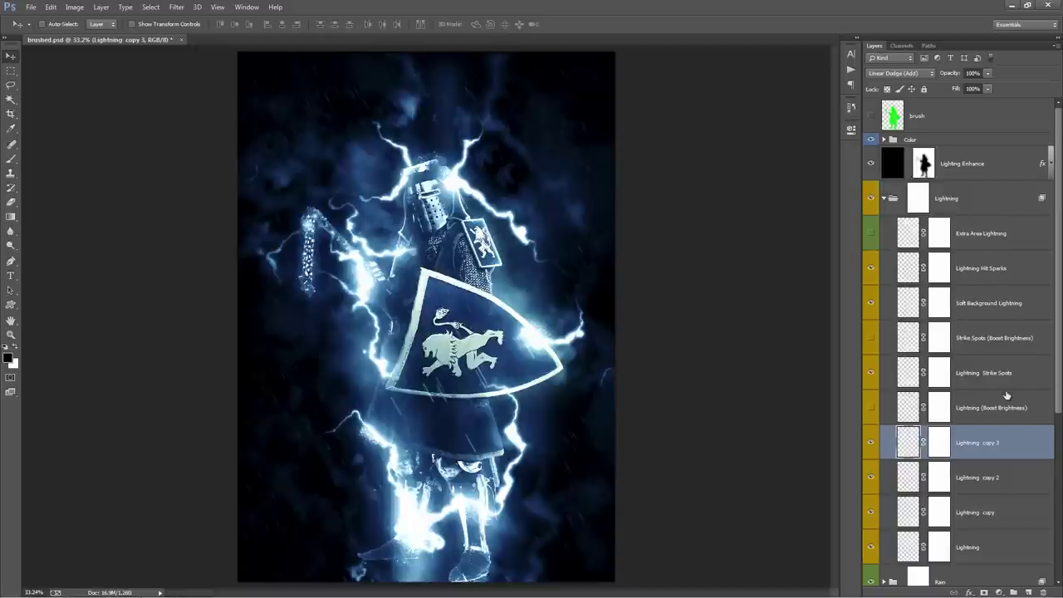
Step: Delete the three duplicates of the Lightning layer, keeping the original
key(Delete)
key(Delete)
key(Delete)
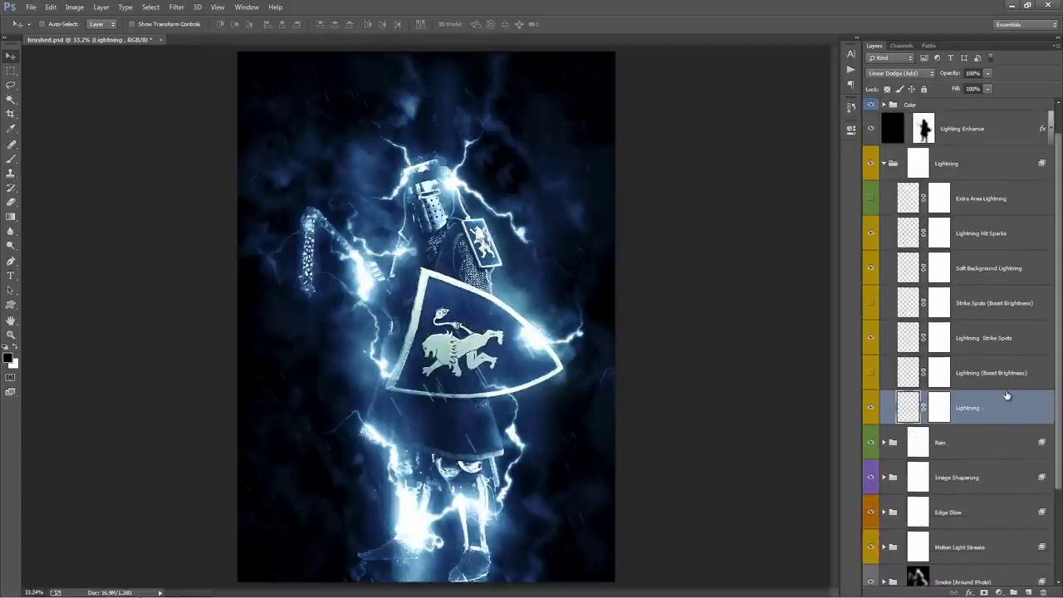
scroll(1007, 395, up, 1)
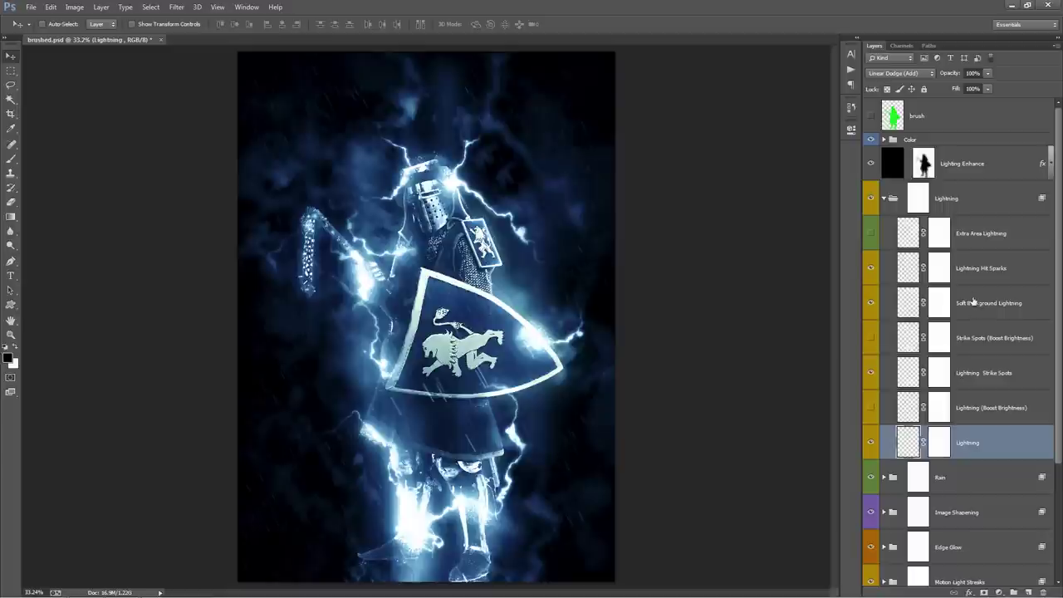
Step: Paint black on the Lightning group's mask with a size 300 brush to hide the lightning around the knight
click(920, 203)
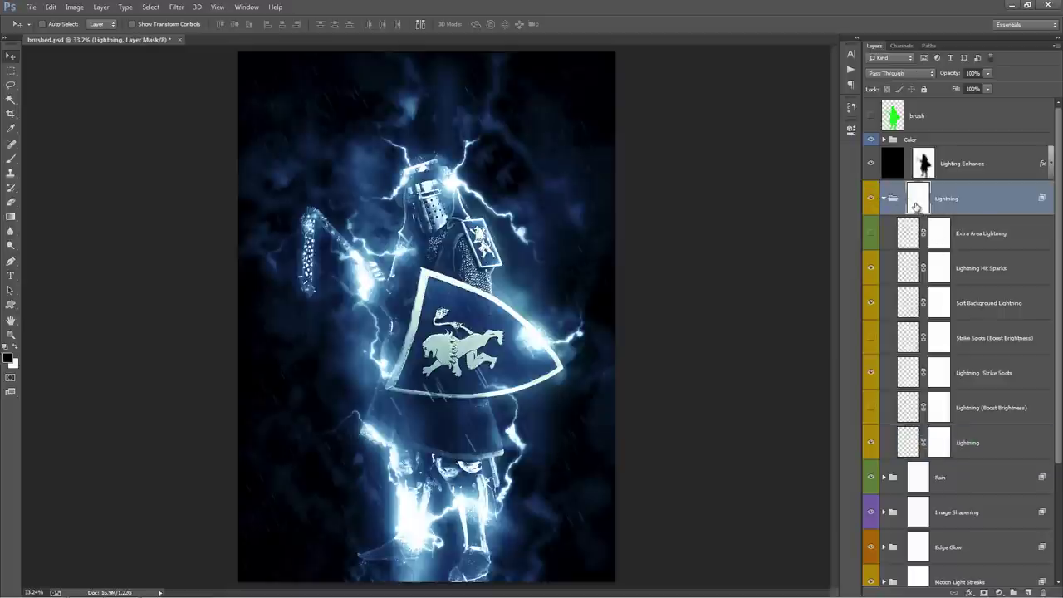
key(b)
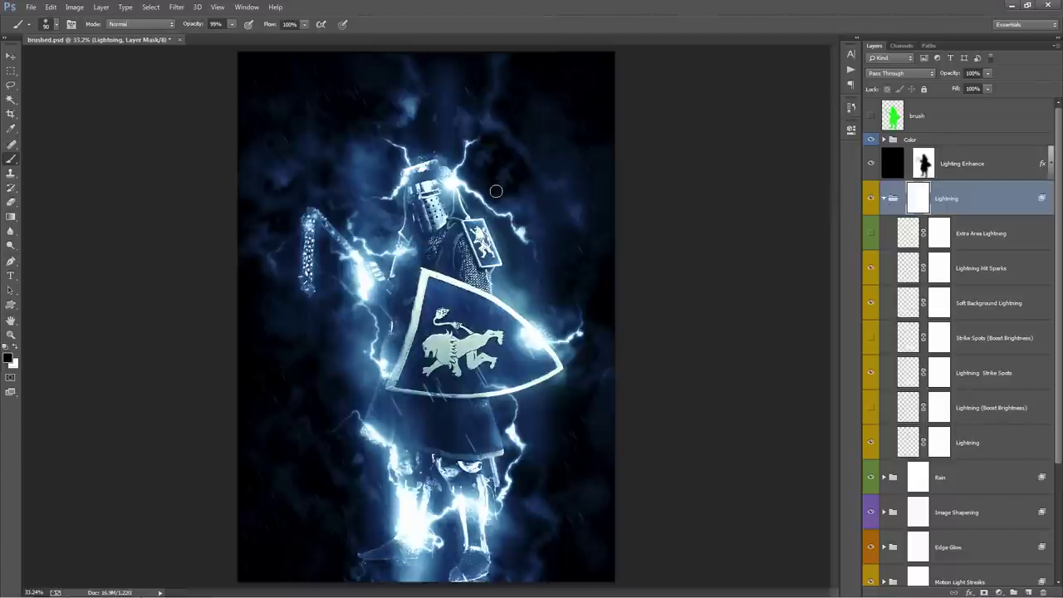
key(bracketright)
key(bracketright)
key(bracketright)
key(bracketright)
key(bracketright)
key(bracketright)
key(bracketright)
drag(451, 116, 490, 200)
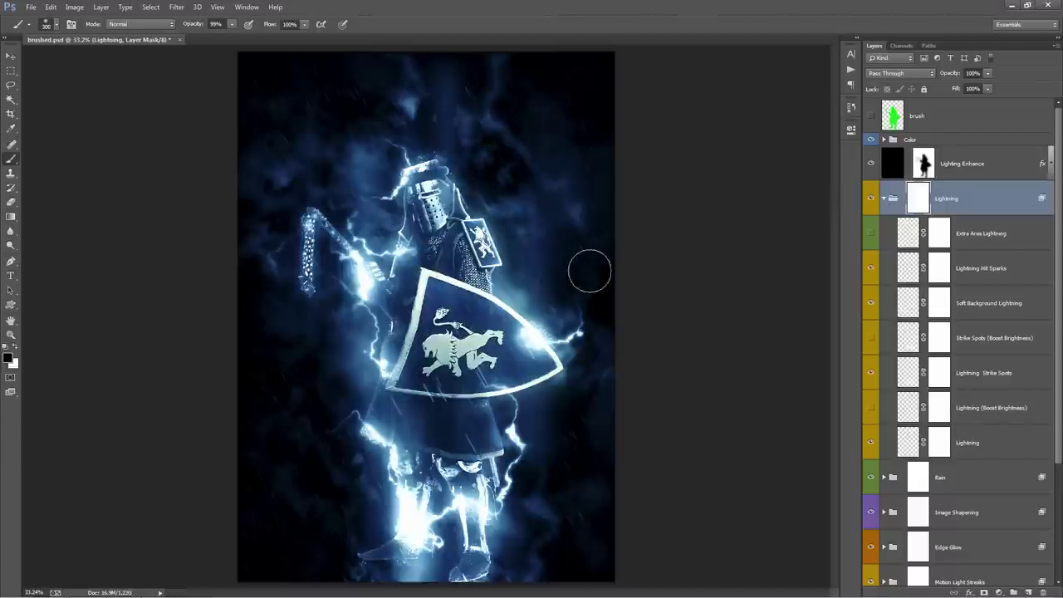
mouse_move(590, 271)
mouse_down()
mouse_move(383, 145)
mouse_move(628, 210)
mouse_move(658, 294)
mouse_move(177, 369)
mouse_move(119, 441)
mouse_move(138, 494)
mouse_up()
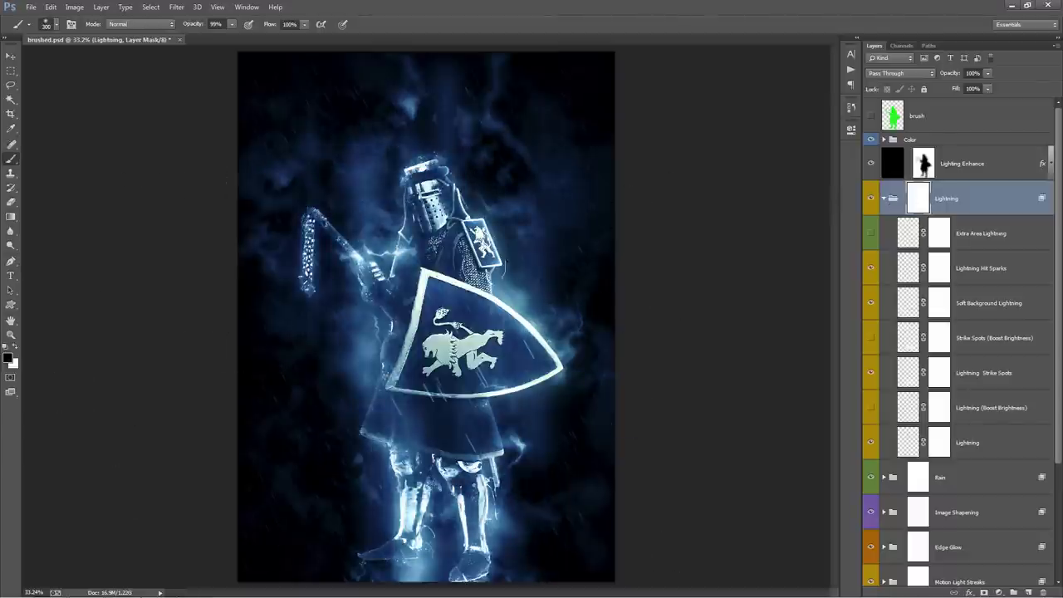
drag(364, 242, 145, 266)
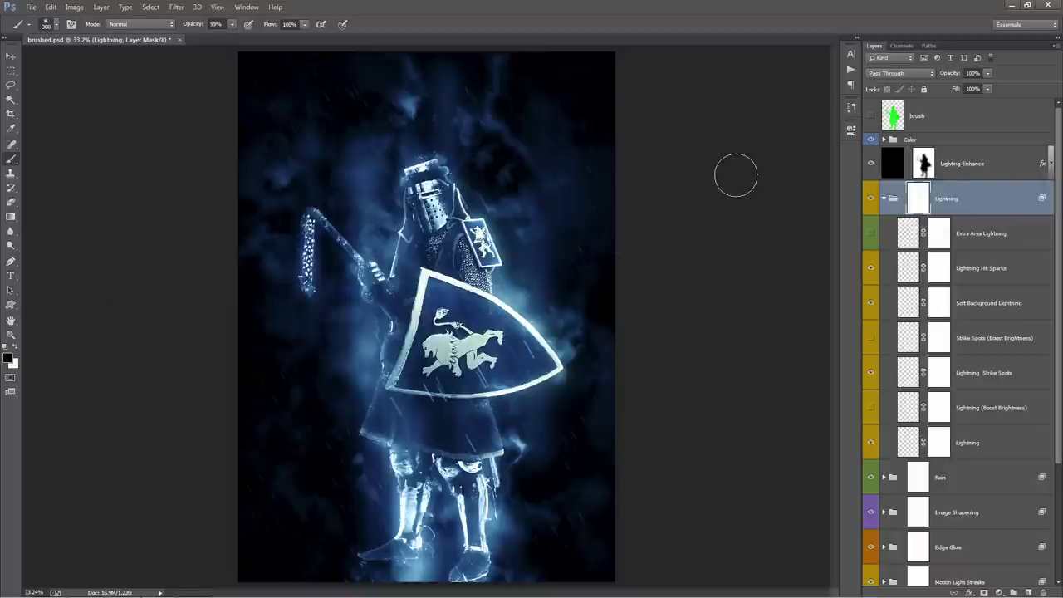
Step: Fill the Lightning group's mask with white to restore all the lightning, and reduce the brush size to 150
key(ctrl+BackSpace)
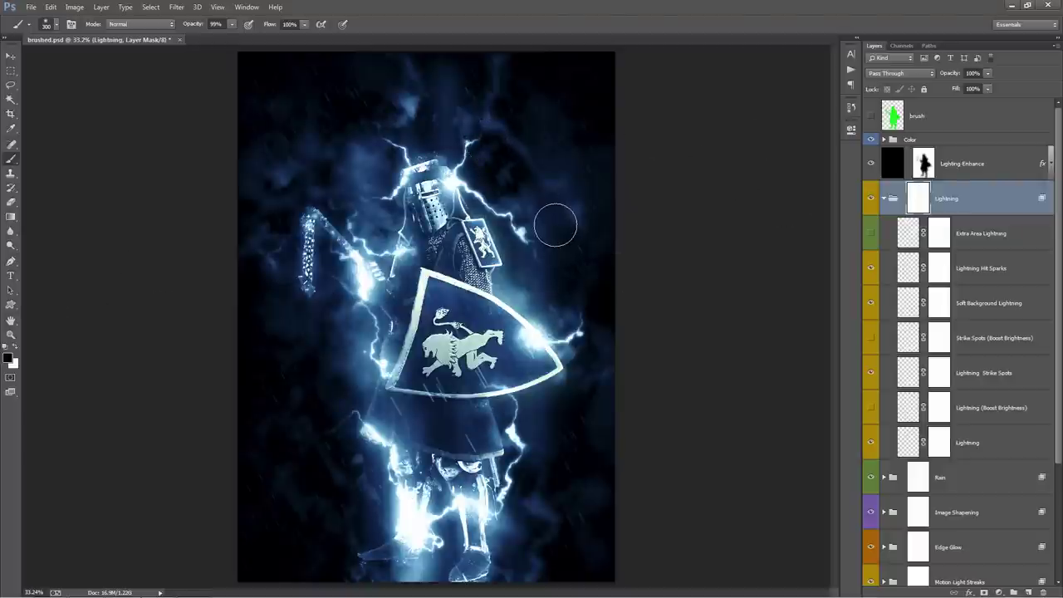
key(bracketleft)
key(bracketleft)
key(bracketleft)
key(bracketleft)
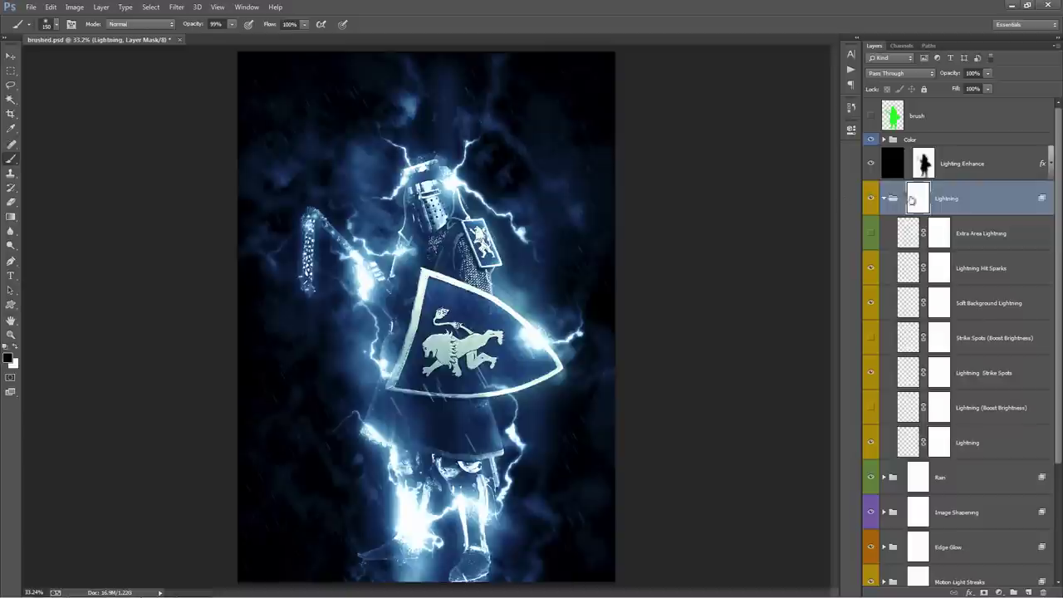
Step: Paint black on the Lightning group's mask, using 55% brush opacity, to reduce the lightning around the flail and beside the shoulder plate
key(bracketleft)
click(354, 219)
key(5)
key(5)
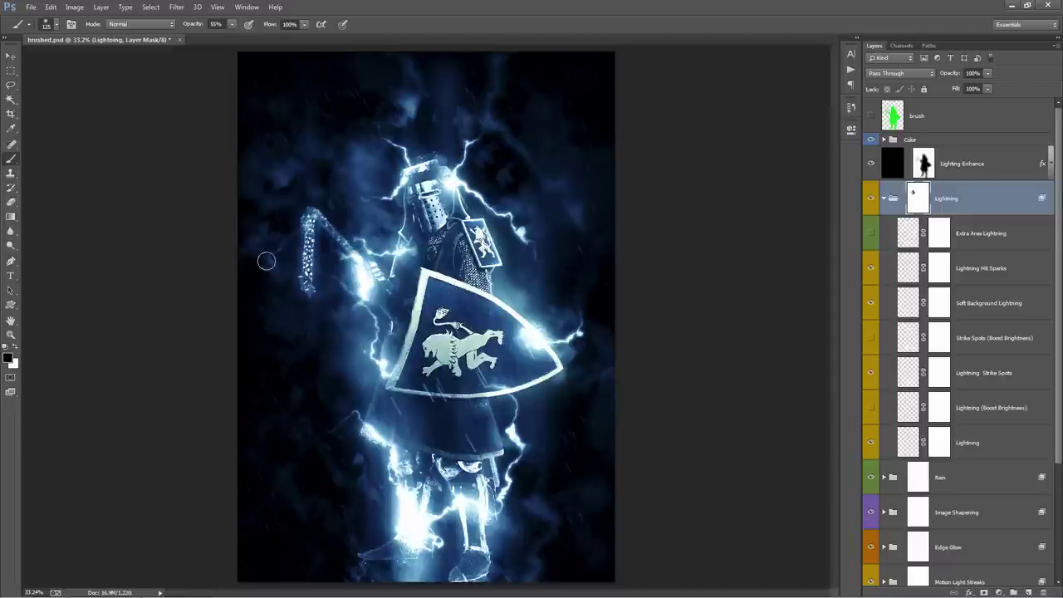
drag(280, 251, 274, 269)
key(bracketright)
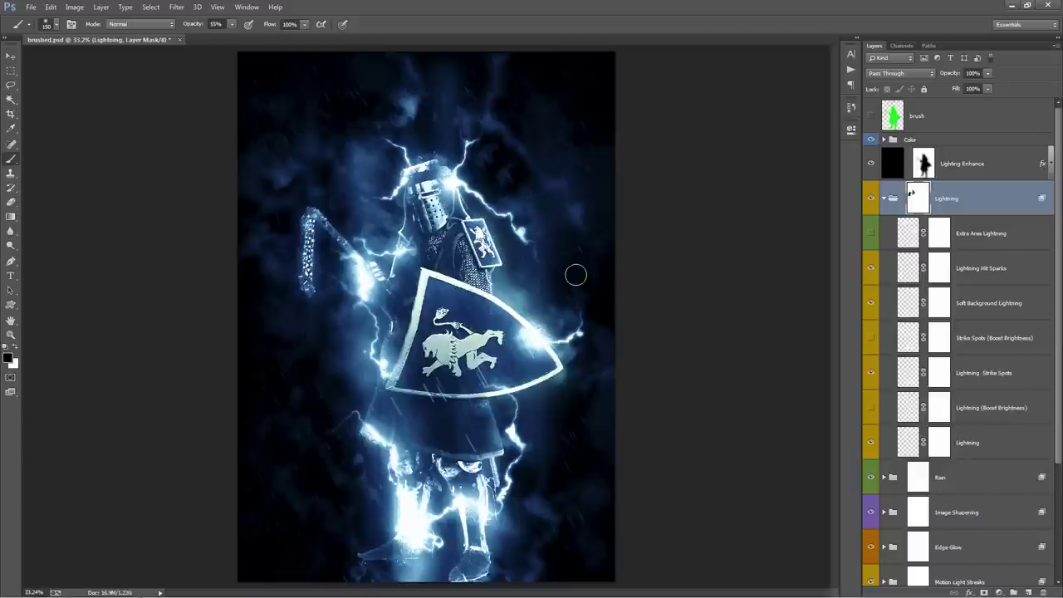
key(bracketleft)
drag(512, 233, 541, 252)
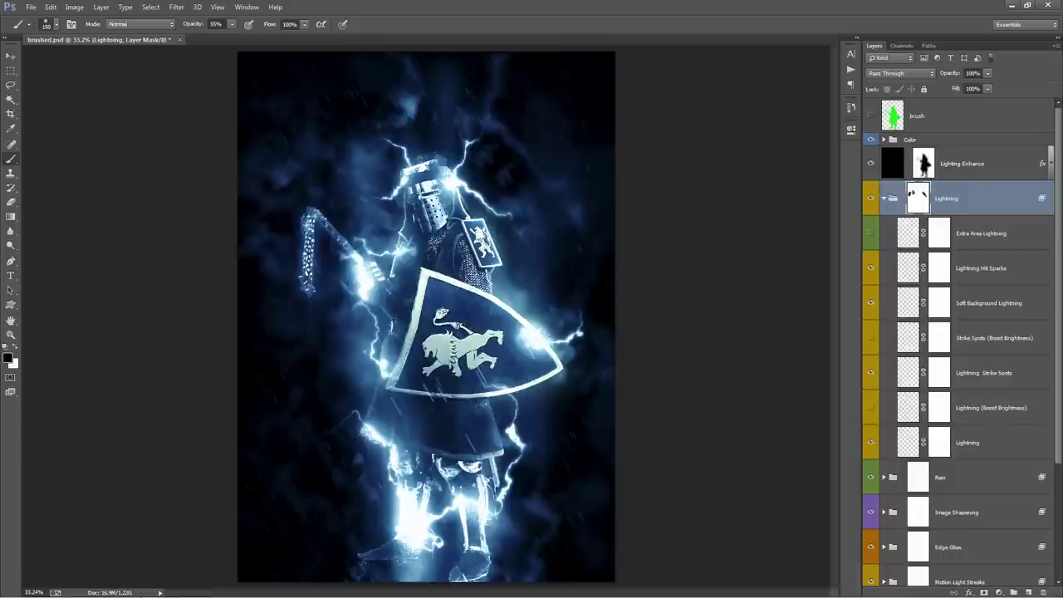
key(v)
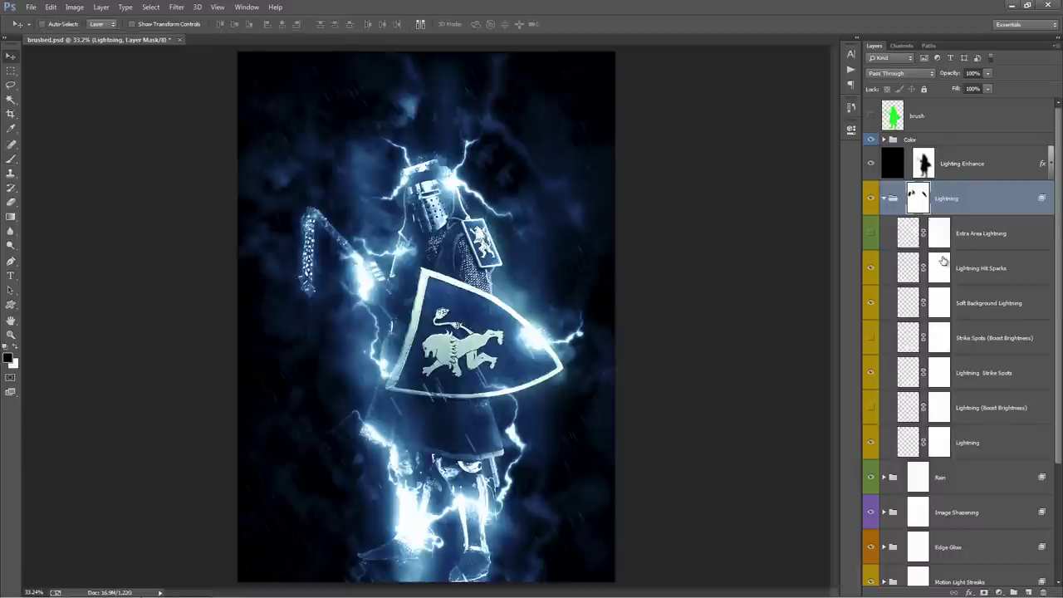
Step: Fade the bolts around the helmet by painting black at 55% opacity on the Lightning layer's own mask, and collapse the Lightning group
click(942, 263)
click(938, 308)
click(939, 335)
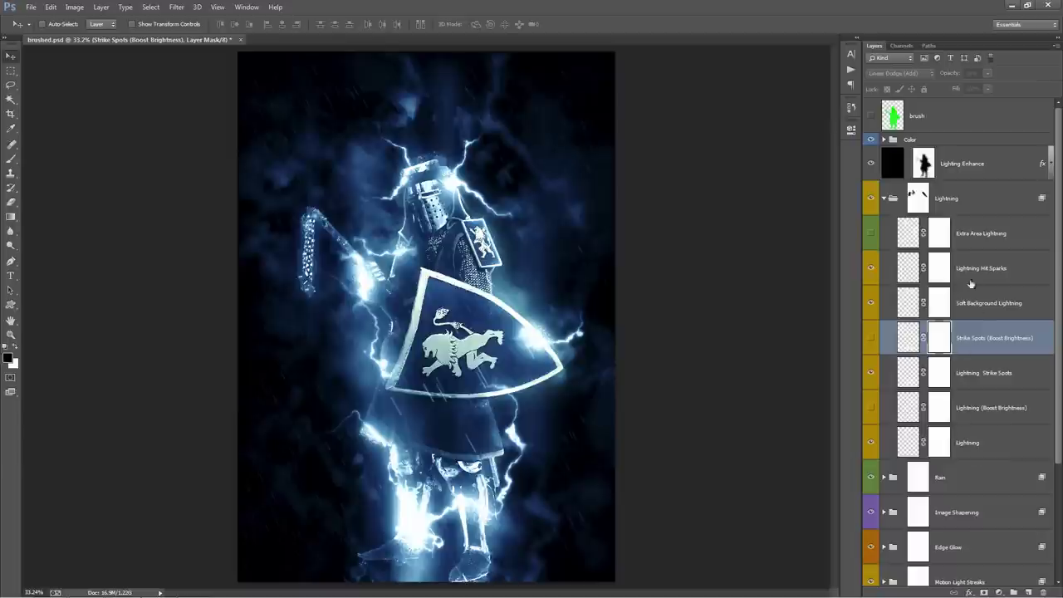
click(938, 443)
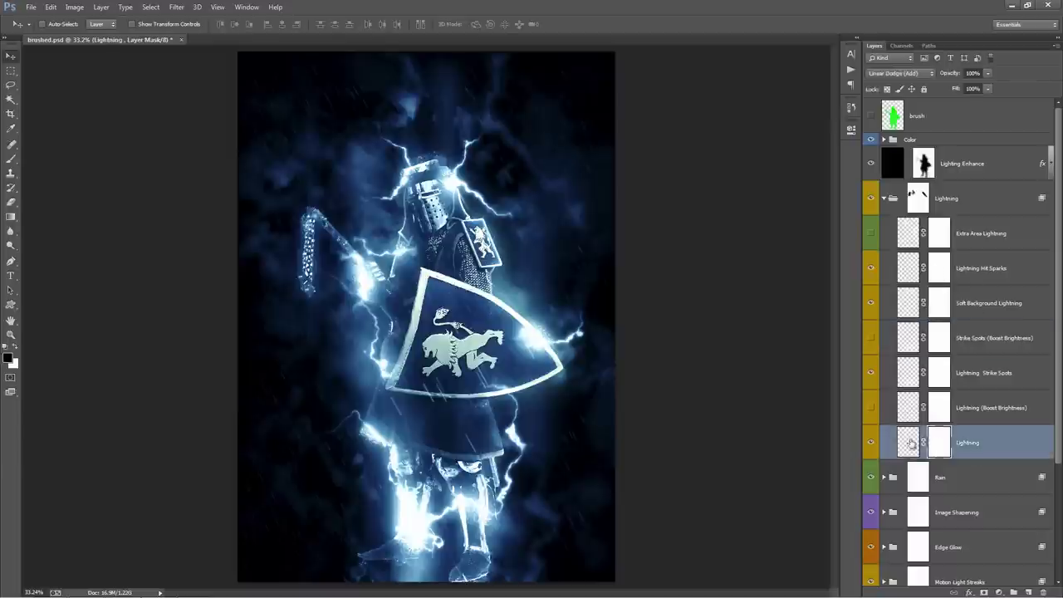
click(871, 443)
click(871, 444)
key(b)
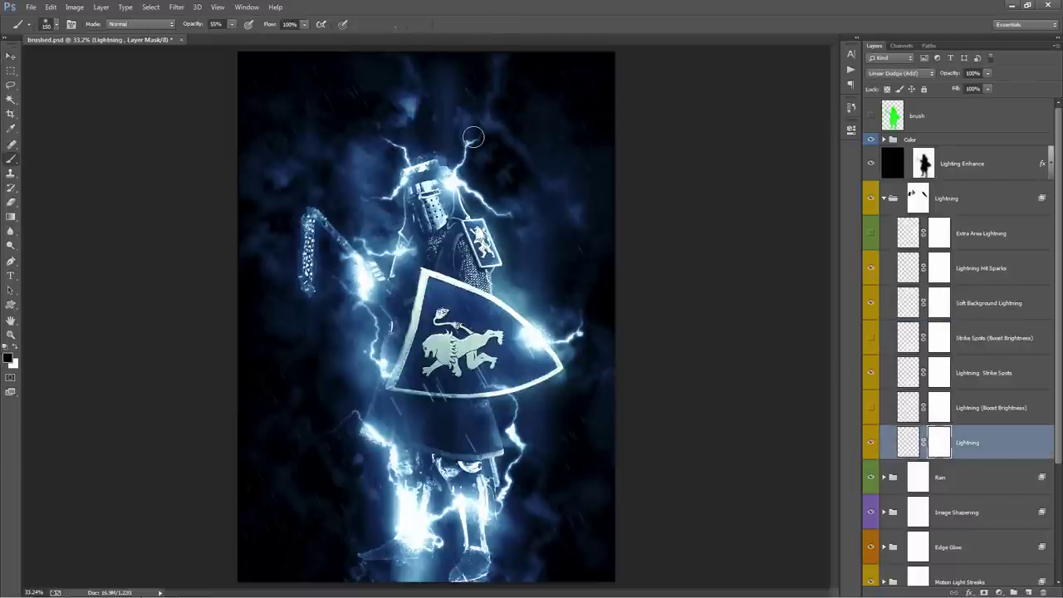
mouse_move(455, 199)
mouse_down()
mouse_move(472, 156)
mouse_move(496, 211)
mouse_move(462, 86)
mouse_up()
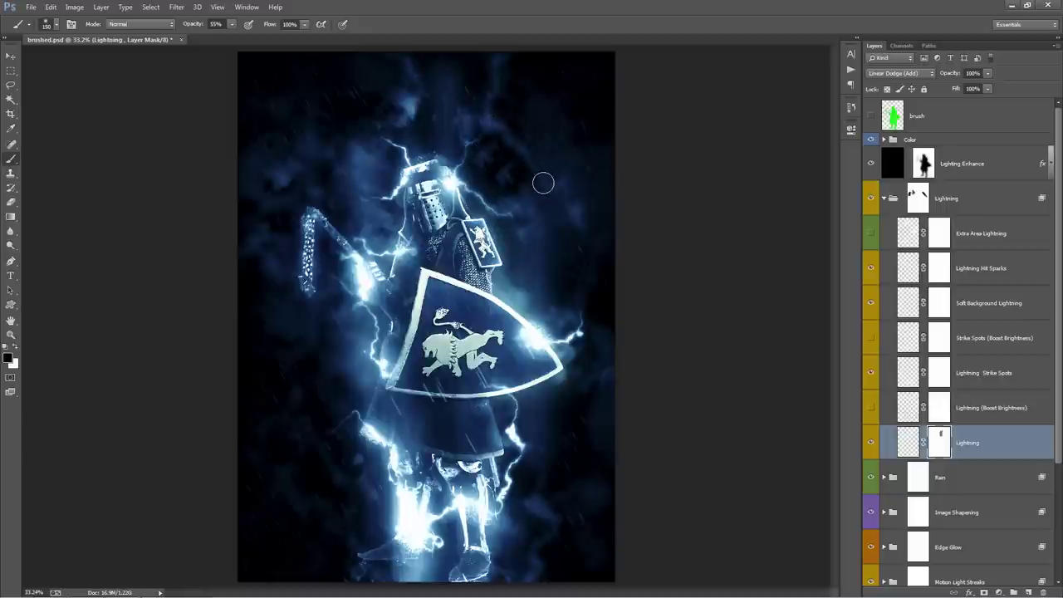
key(v)
click(1001, 258)
click(885, 199)
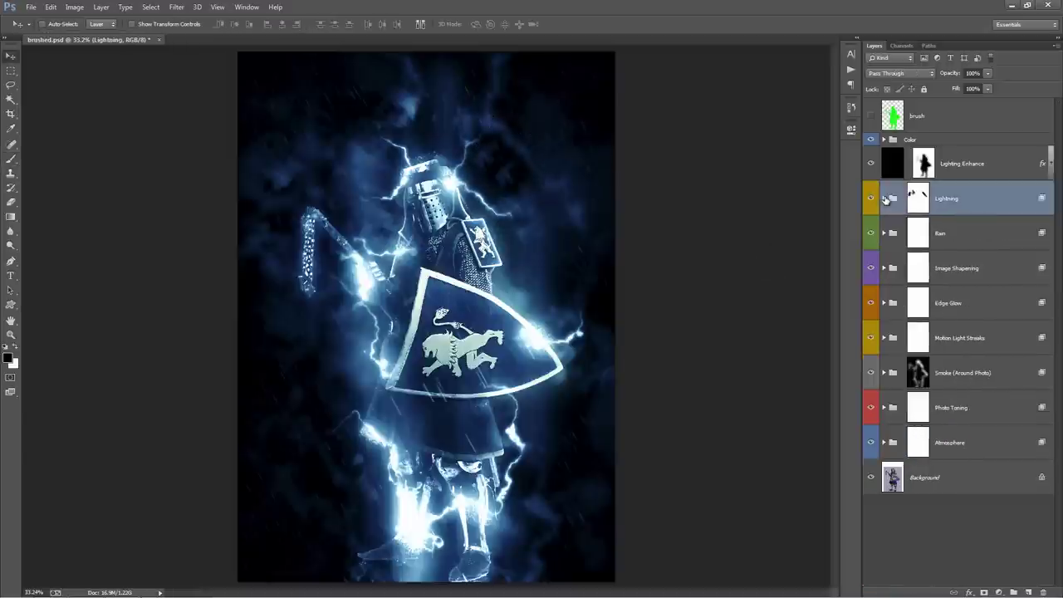
Step: Compare the image with and without the Rain and Lightning groups, leaving both groups visible
click(986, 231)
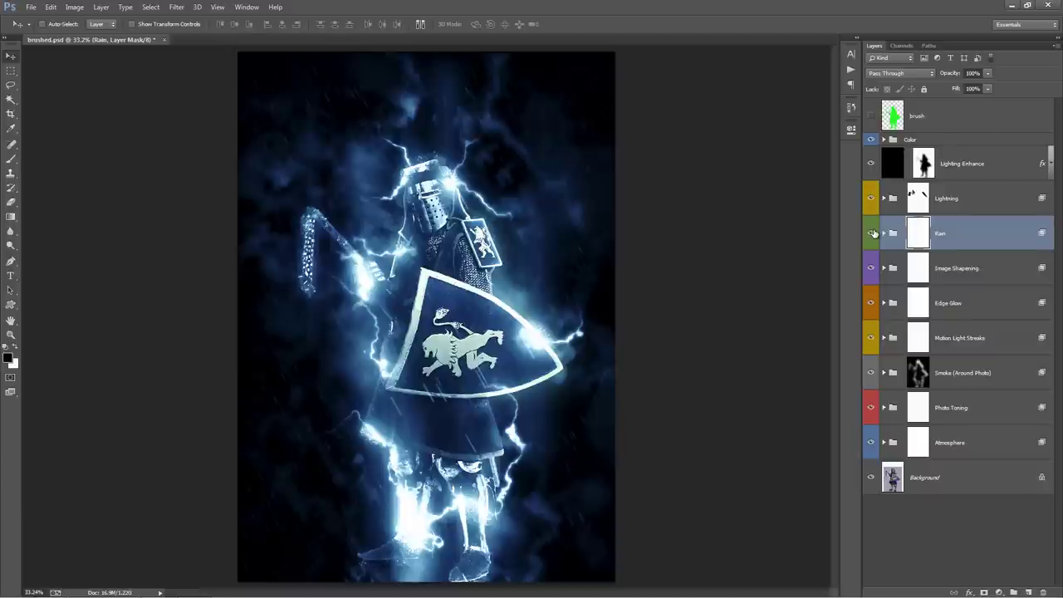
click(872, 234)
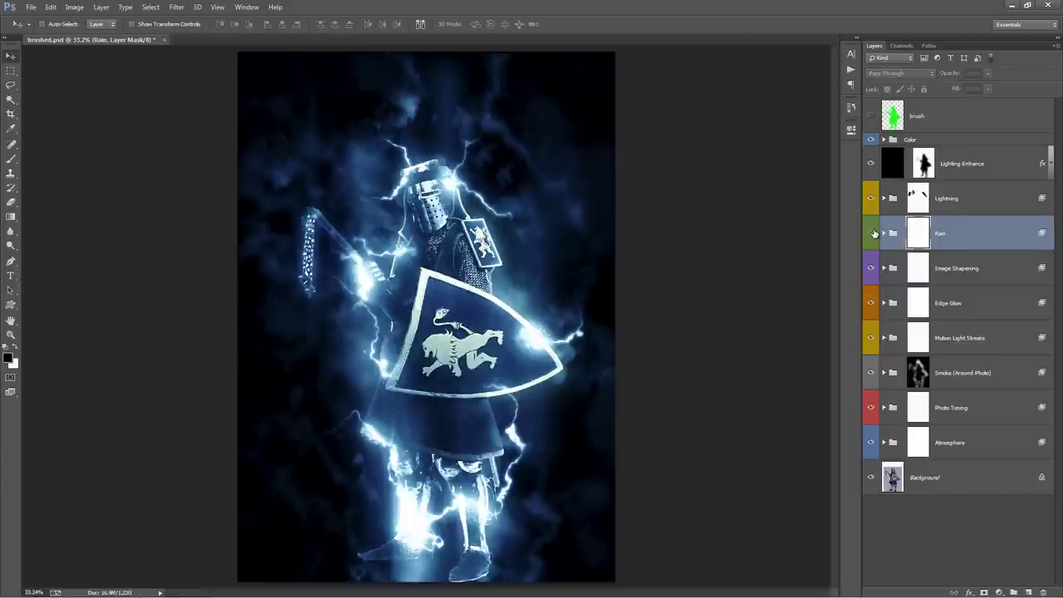
click(873, 233)
click(872, 199)
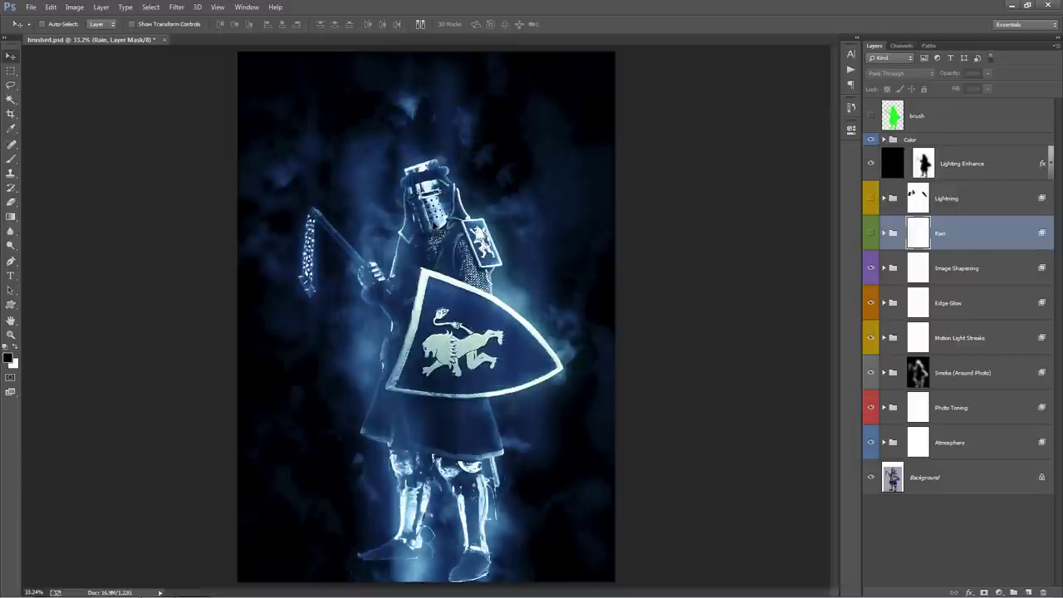
click(870, 235)
click(893, 238)
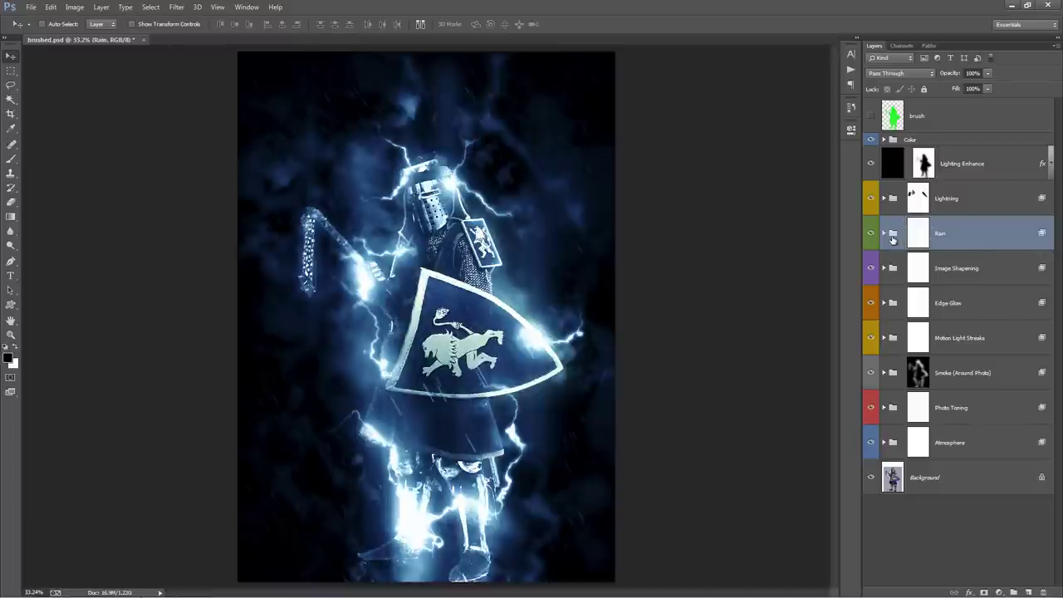
Step: Expand the Rain group and compare the image with and without the Overall Rain layer
click(884, 233)
click(970, 268)
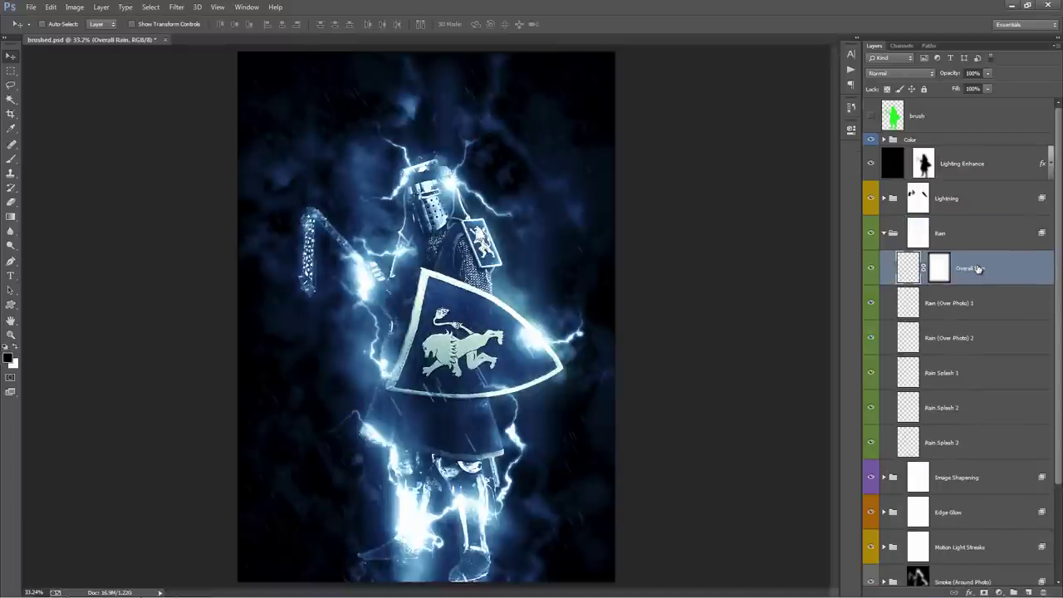
click(871, 269)
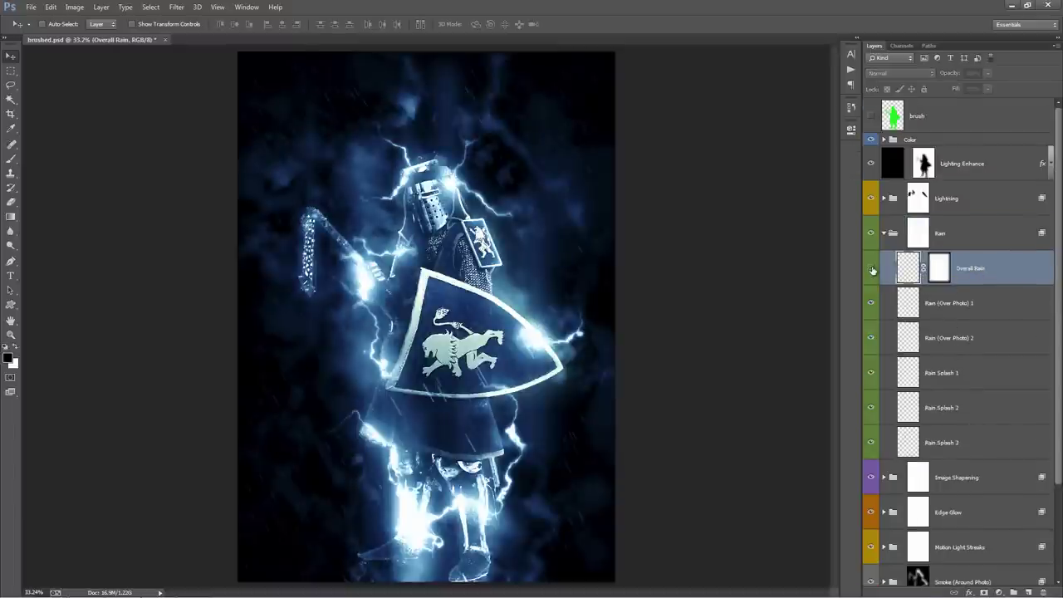
click(871, 269)
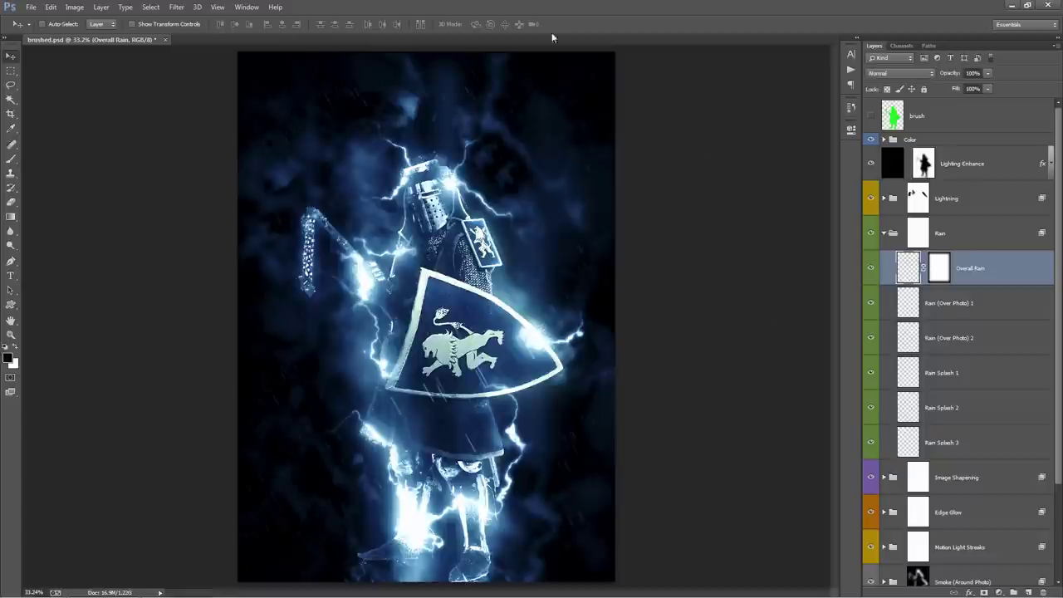
click(869, 270)
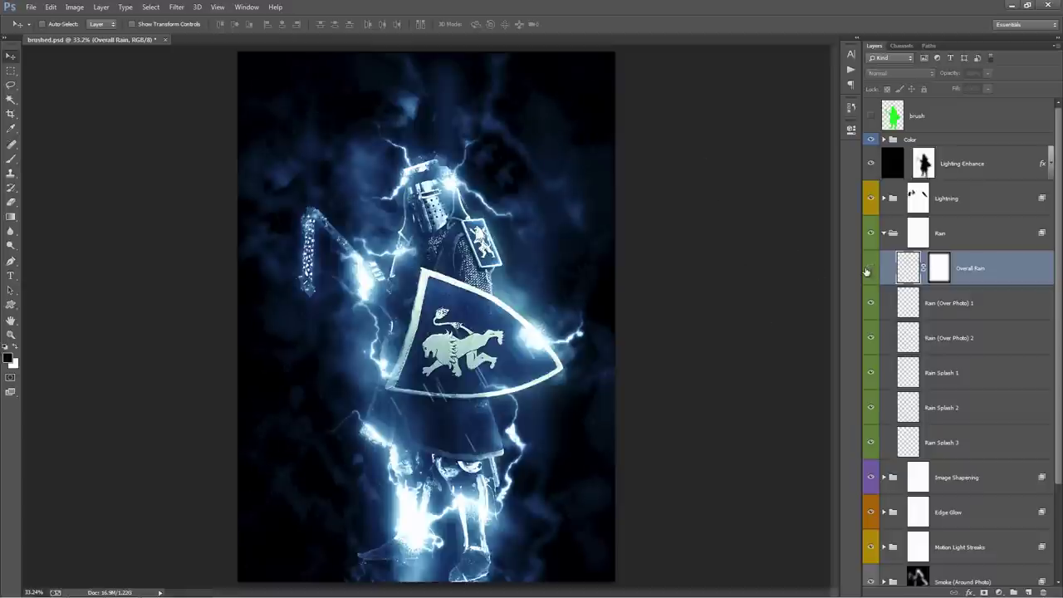
click(869, 270)
Step: Compare the image with and without the Rain (Over Photo) 1 layer
click(957, 301)
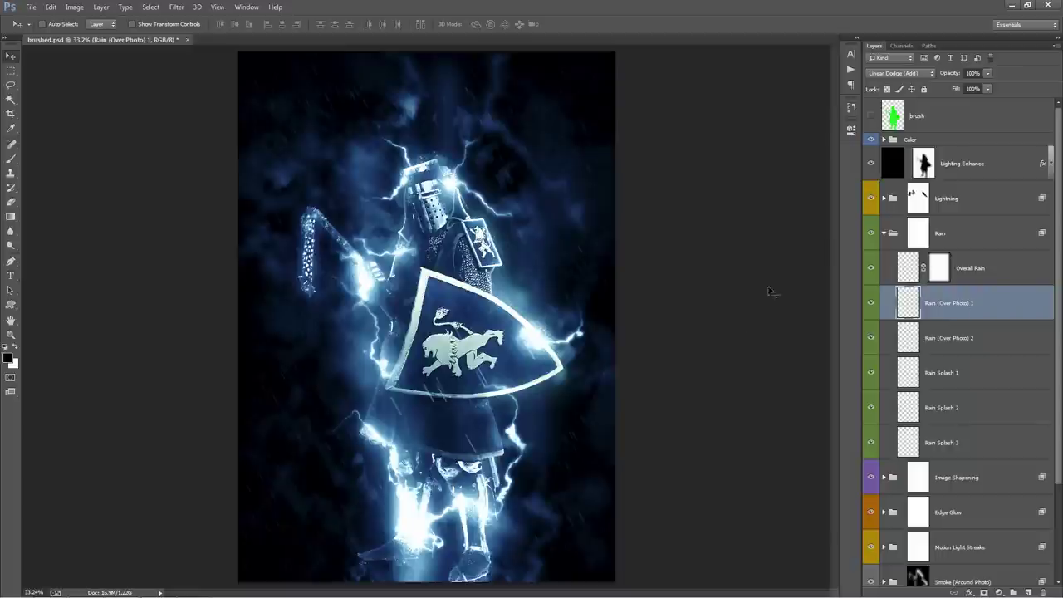
click(870, 304)
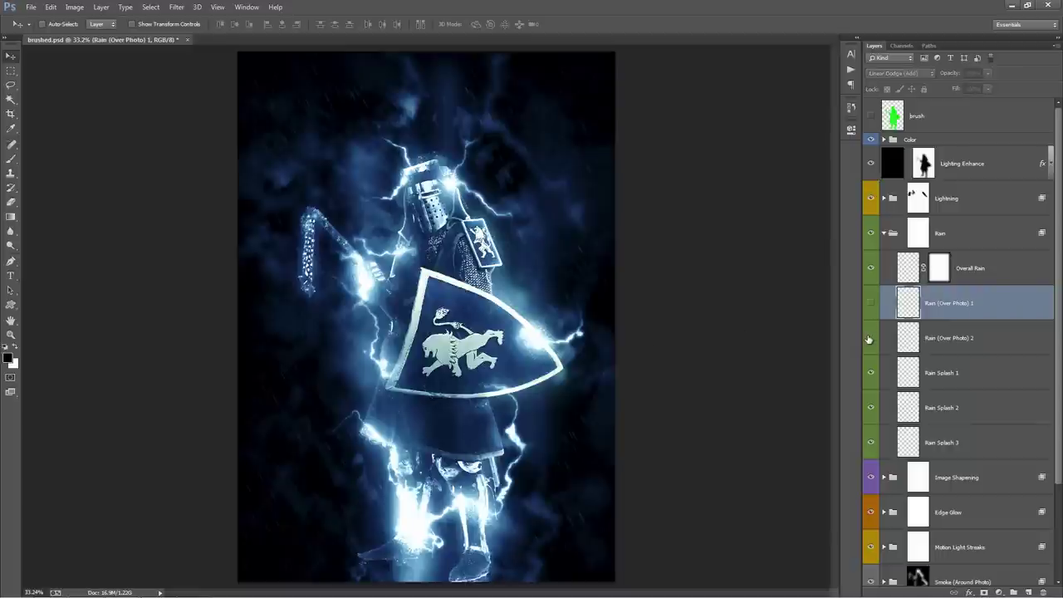
click(872, 304)
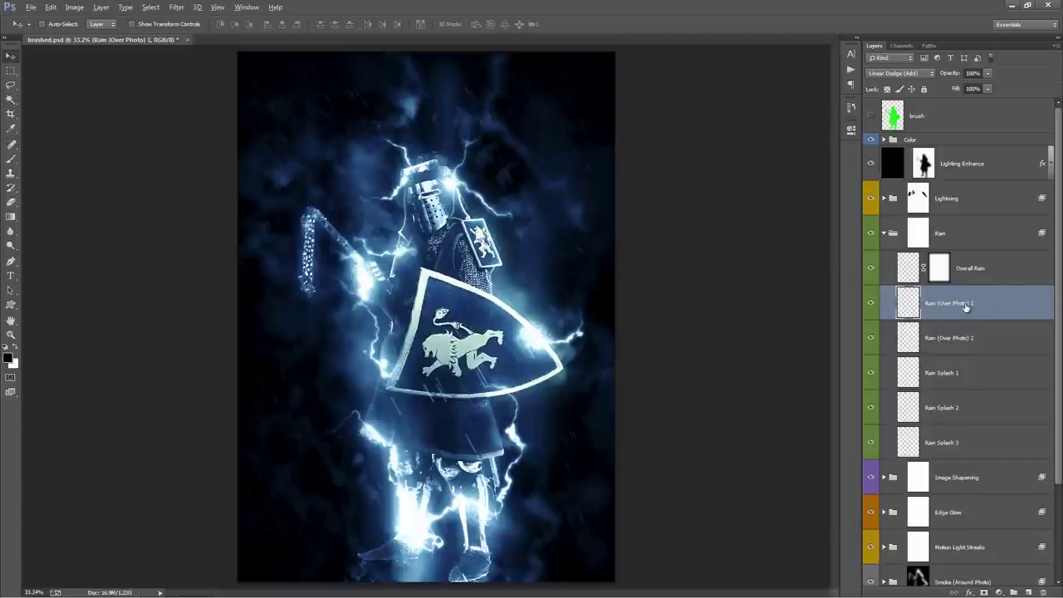
Step: Try adding more rain by duplicating the Rain (Over Photo) 1 layer and shifting the copy up across the knight, and delete the copy
drag(973, 306, 972, 284)
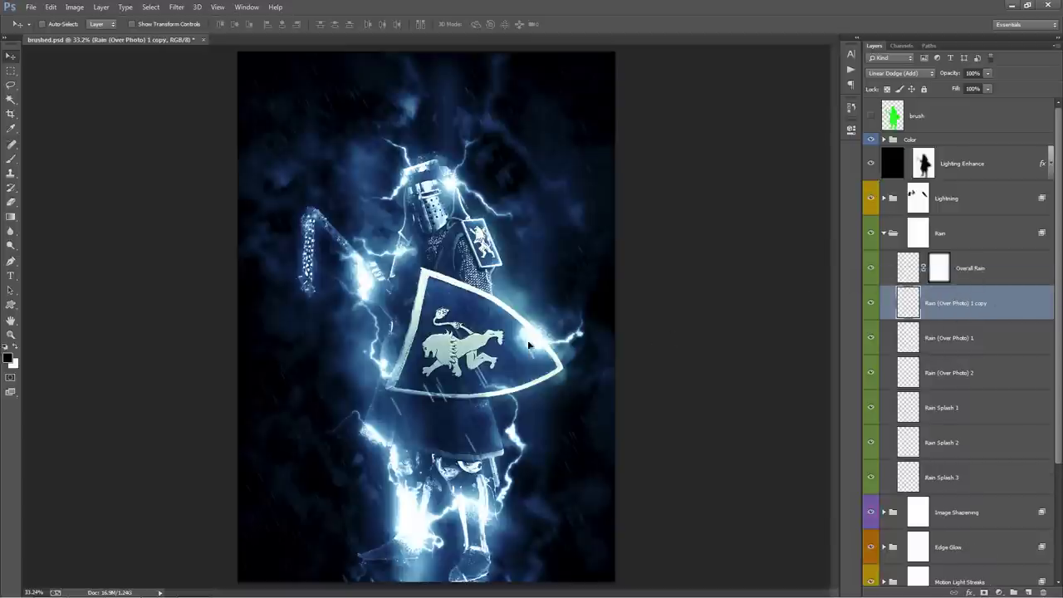
mouse_move(526, 274)
mouse_down()
mouse_move(519, 231)
mouse_move(492, 215)
mouse_move(467, 226)
mouse_up()
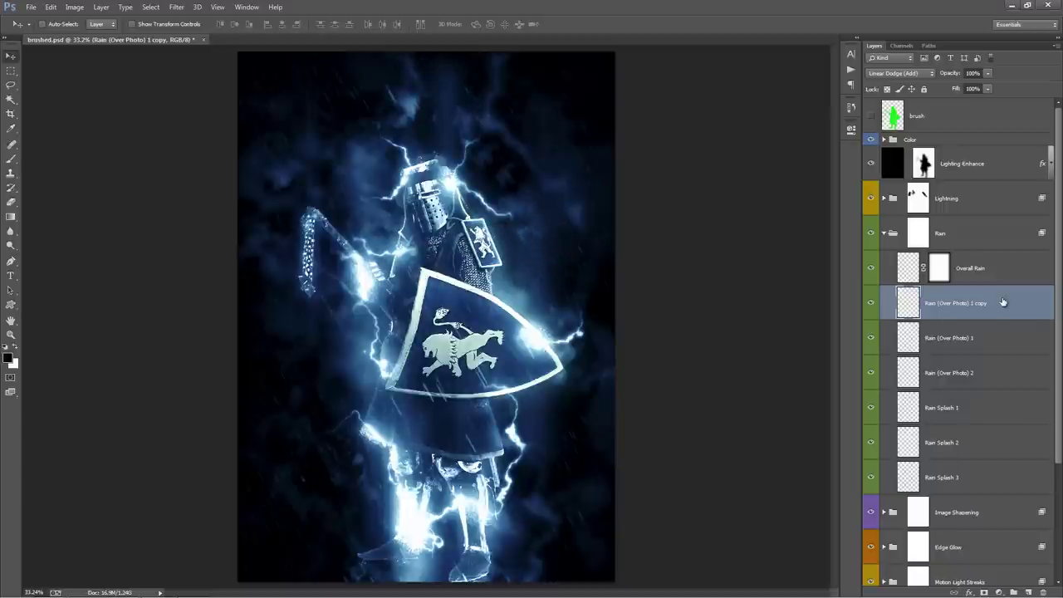
key(Delete)
Step: Select the Rain Splash 1, Rain Splash 2 and Rain Splash 3 layers together
click(984, 370)
scroll(990, 370, down, 2)
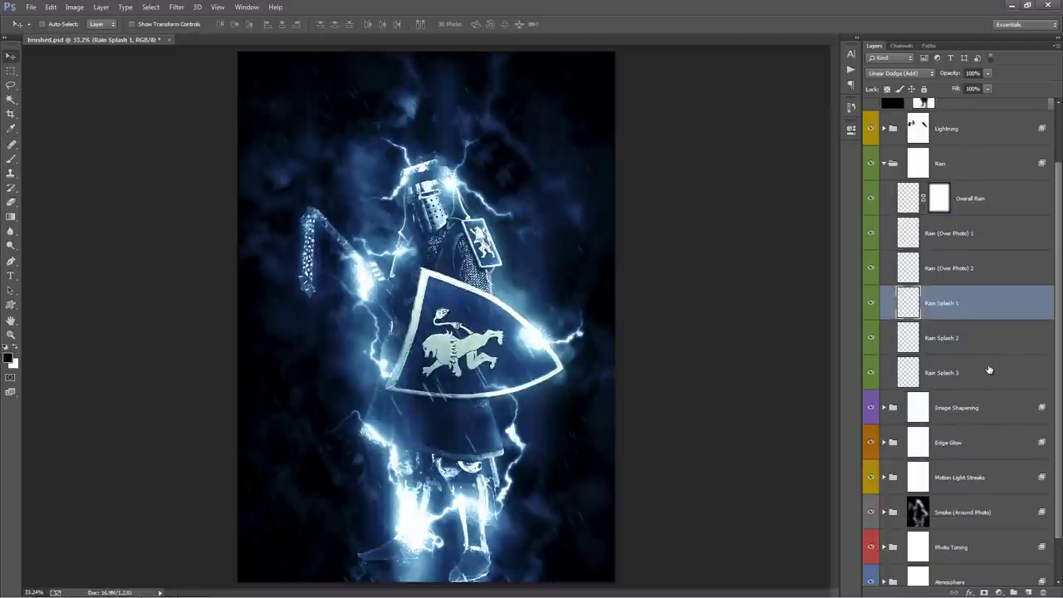
scroll(989, 370, down, 1)
ctrl+click(976, 335)
click(967, 274)
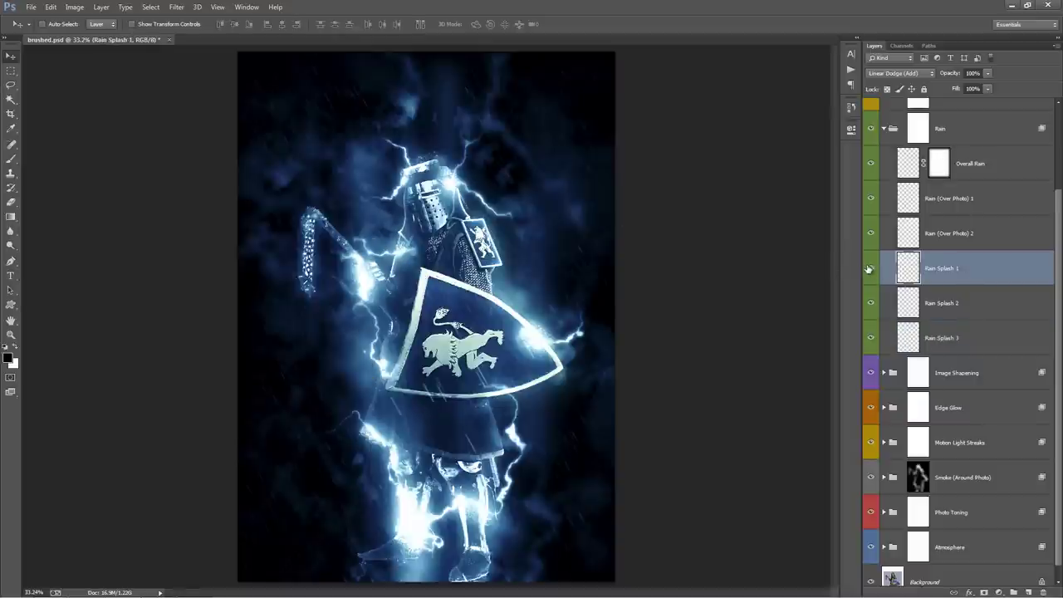
shift+click(966, 339)
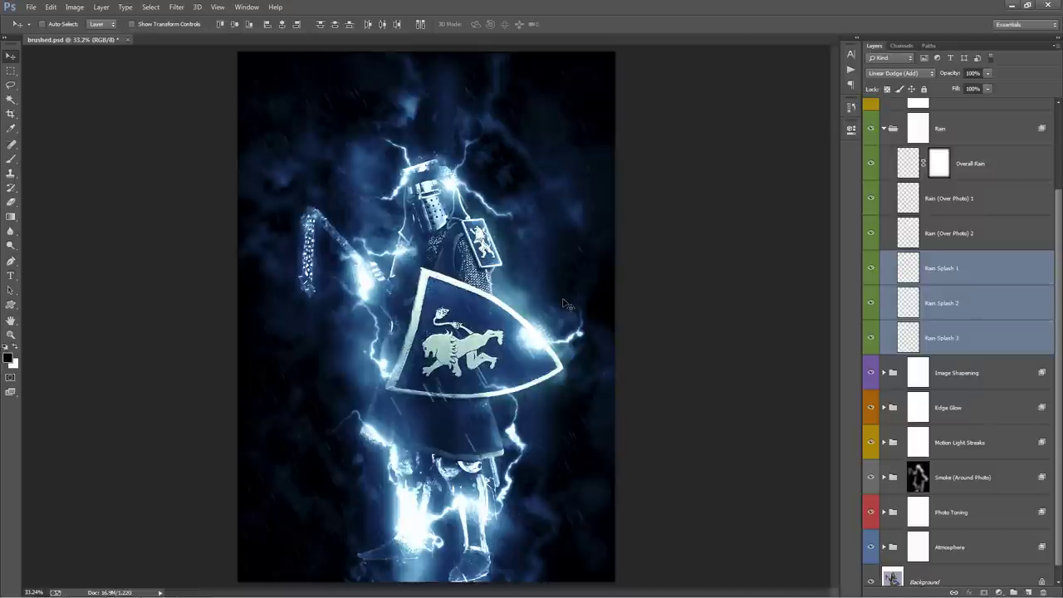
Step: Hide the three Rain Splash layers one after another and show them all again to compare their effect
click(946, 279)
click(870, 270)
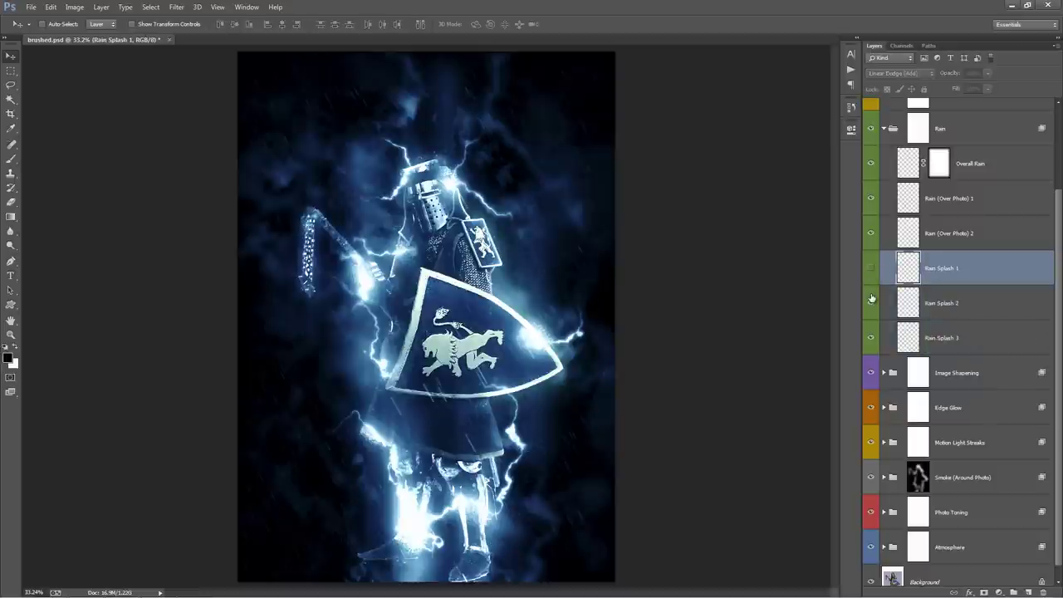
click(872, 304)
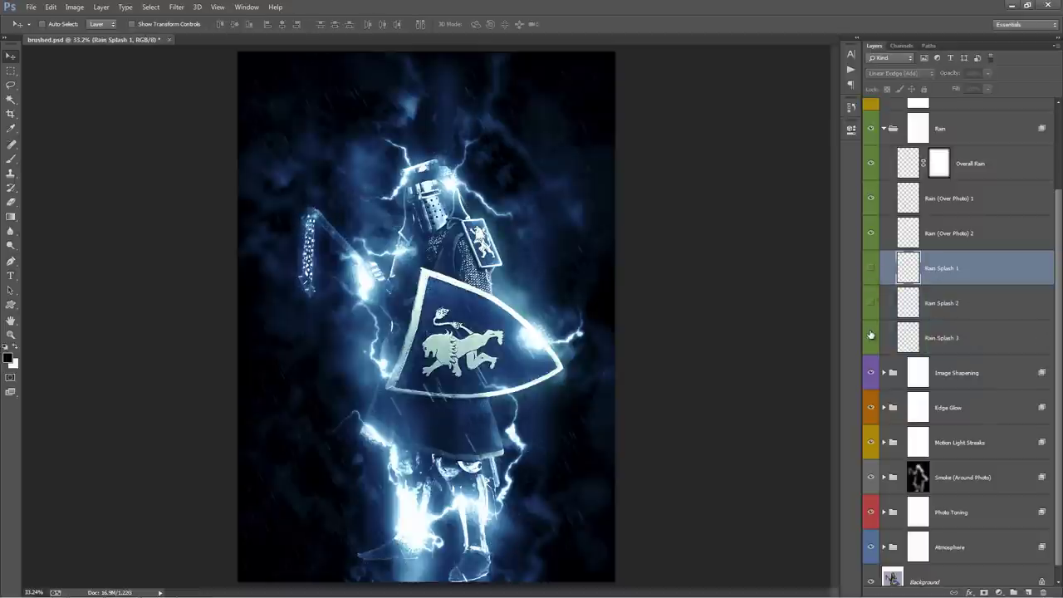
click(871, 336)
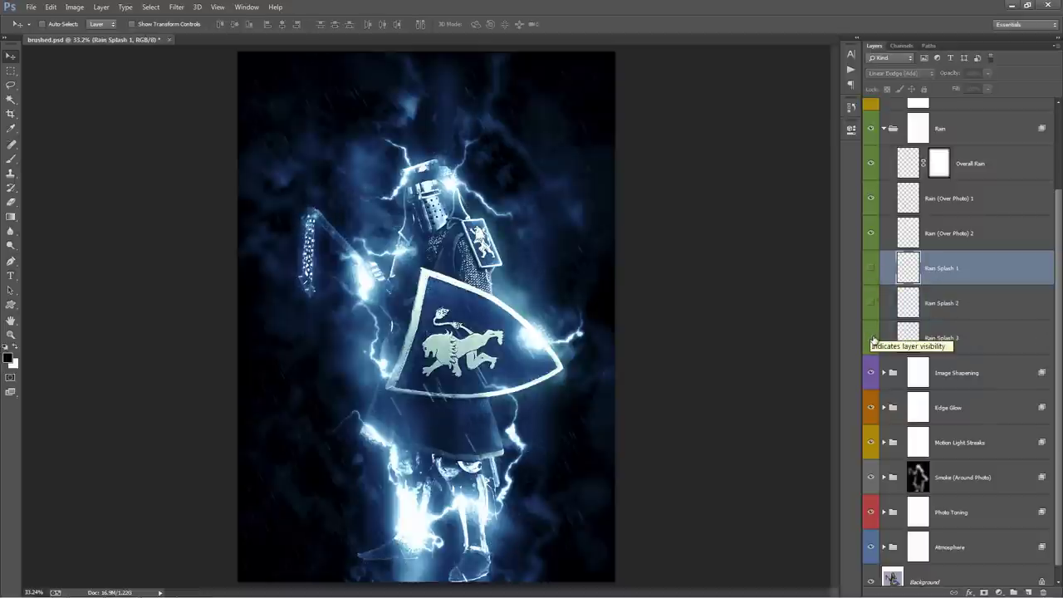
click(871, 337)
click(872, 304)
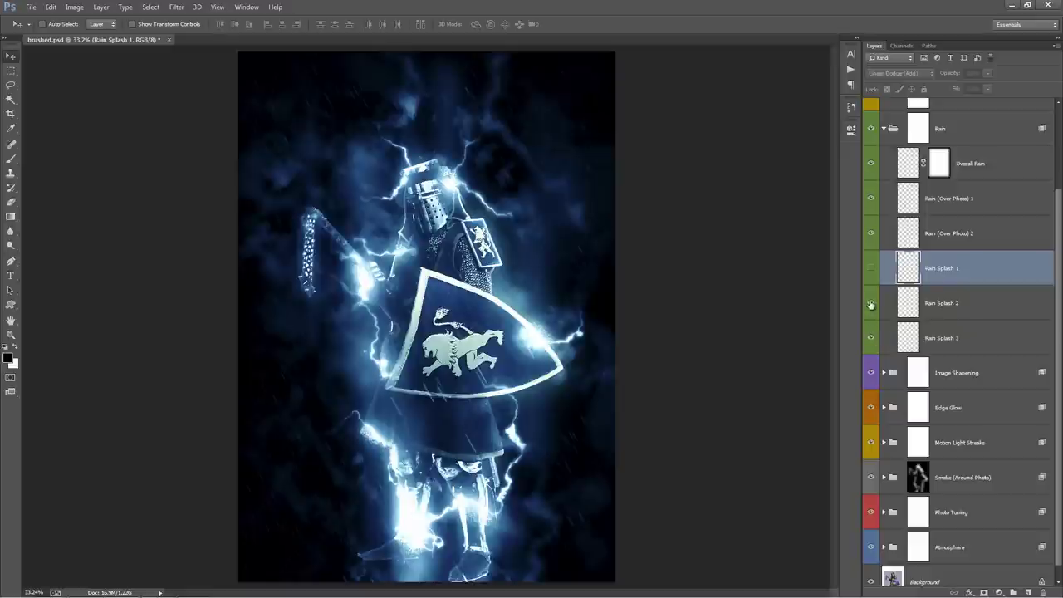
click(871, 268)
Step: Select the Rain group's layer mask and collapse the group
scroll(953, 288, up, 3)
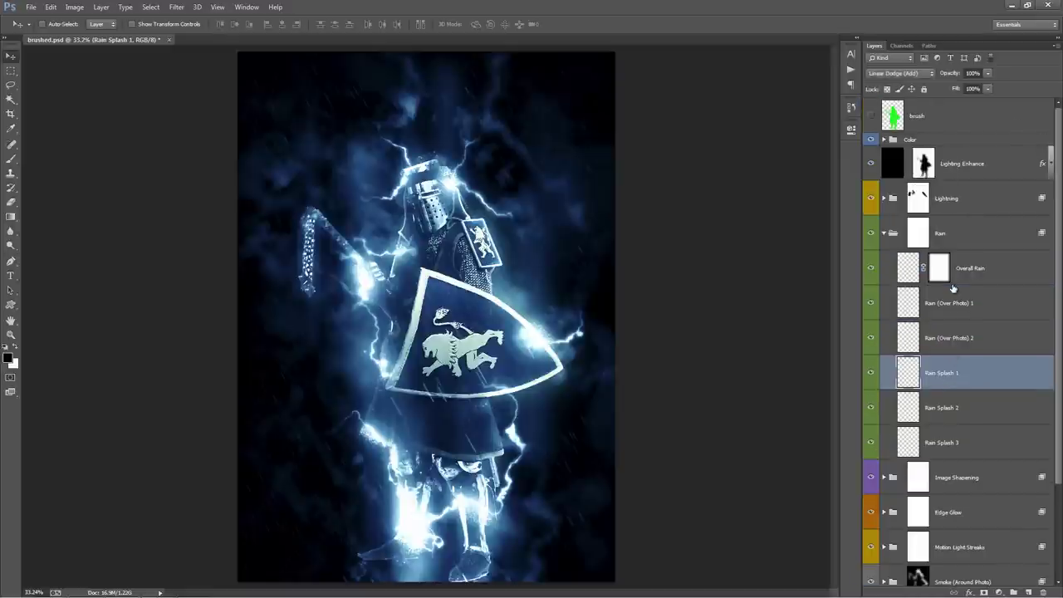
scroll(953, 287, down, 2)
scroll(953, 288, up, 2)
click(916, 236)
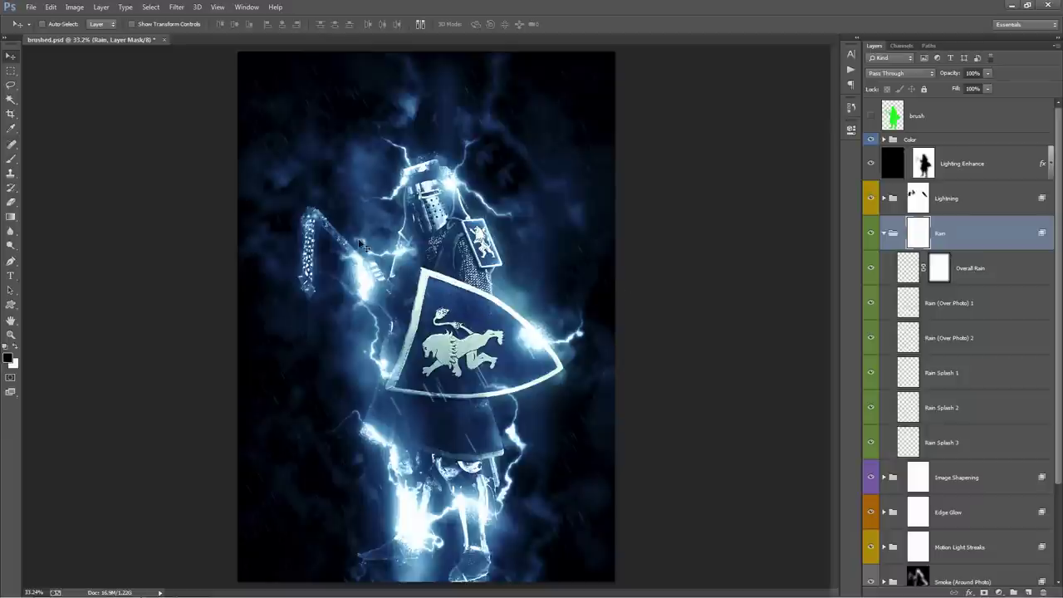
click(884, 234)
Step: Expand the Image Sharpening group, look over its two sharpening layers, and compare the image with and without the group
click(990, 275)
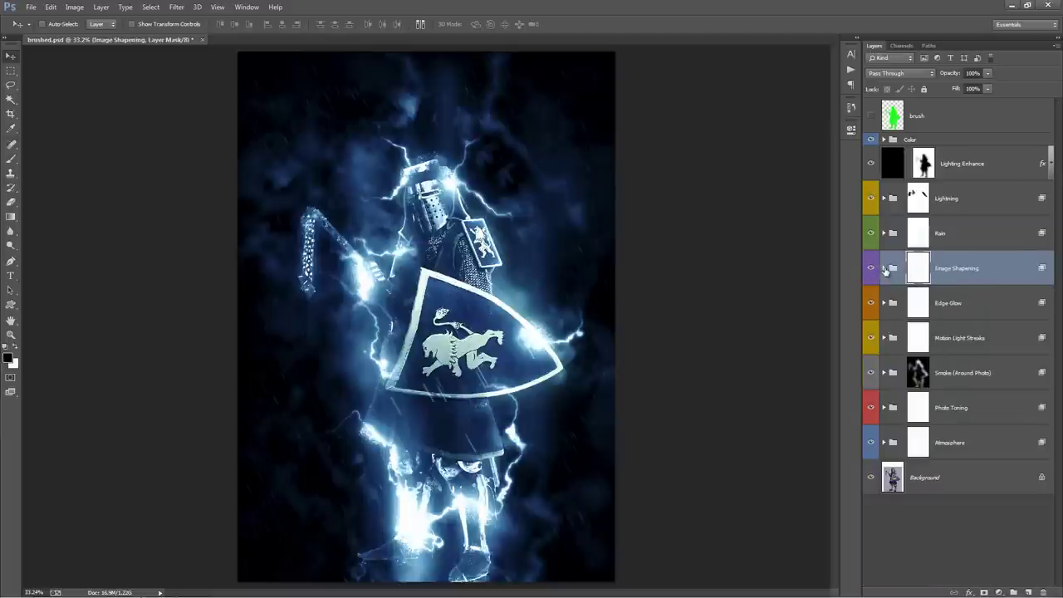
click(884, 268)
click(993, 304)
click(980, 336)
shift+click(970, 304)
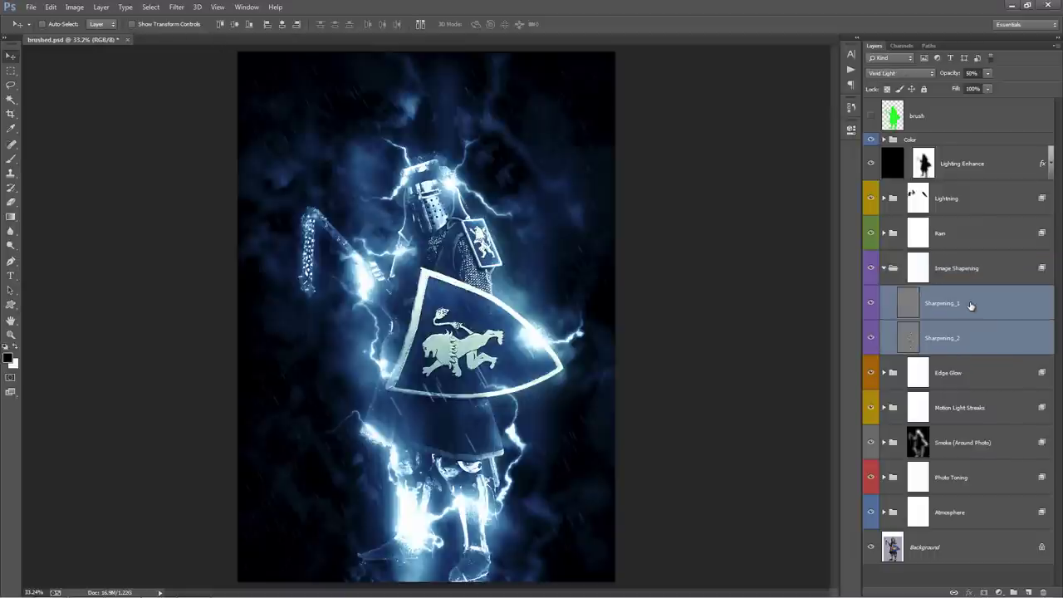
click(974, 311)
click(870, 268)
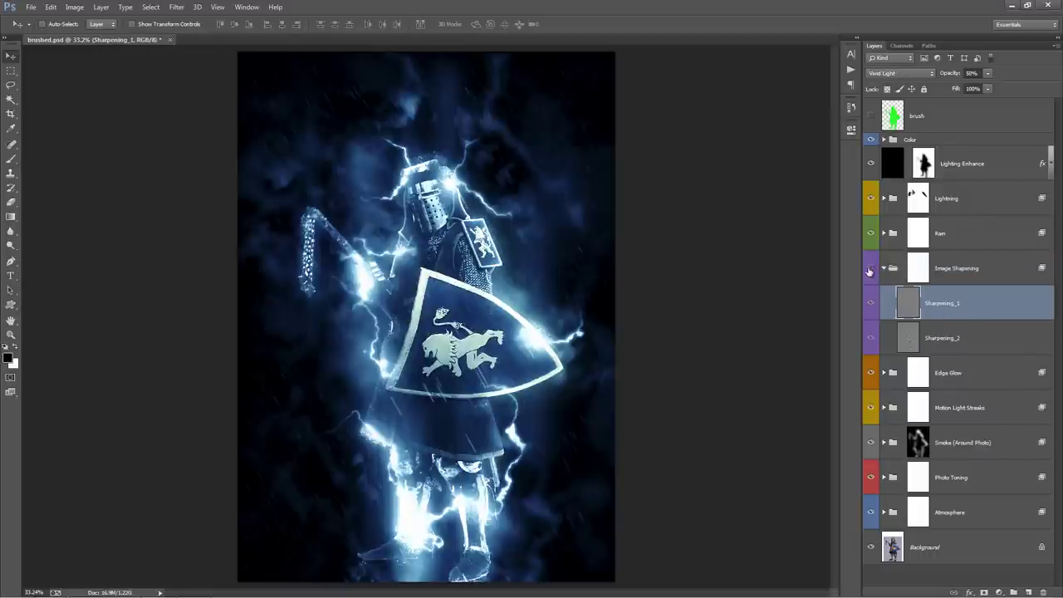
click(870, 269)
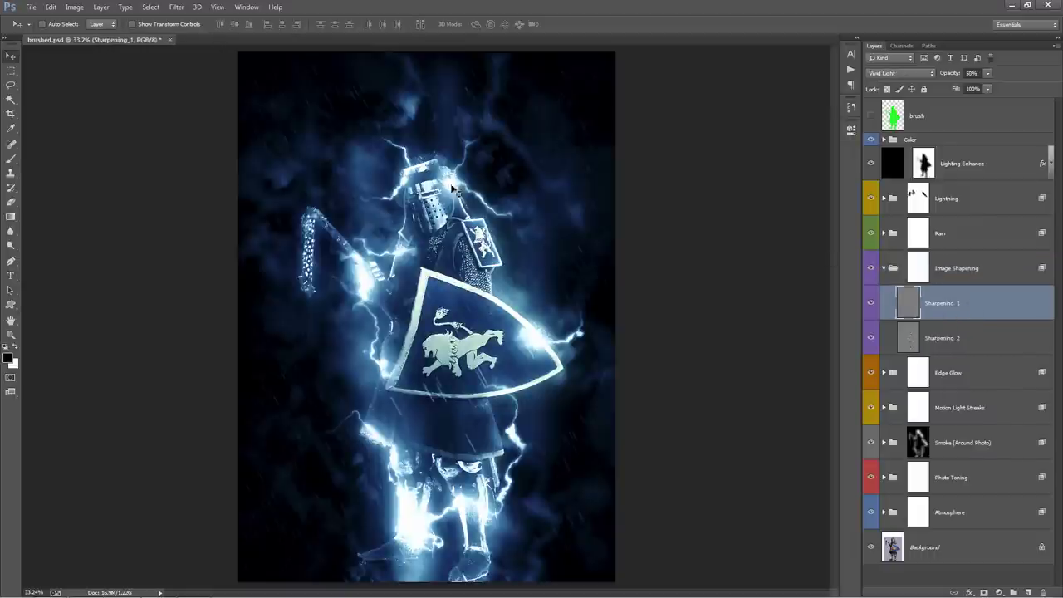
Step: Hide and show the Image Sharpening group to compare its effect, and check its Sharpening_2 and Sharpening_1 layers
click(872, 270)
click(872, 270)
click(872, 270)
click(873, 270)
click(951, 339)
click(915, 305)
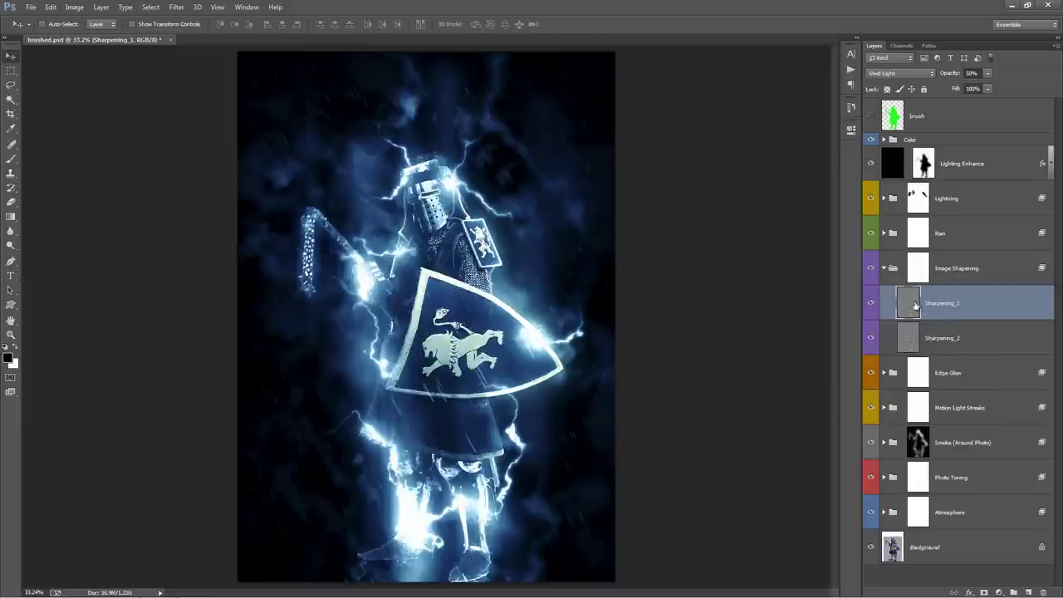
Step: Compare the image with and without Sharpening_1 and Sharpening_2, and collapse the Image Sharpening group
click(870, 303)
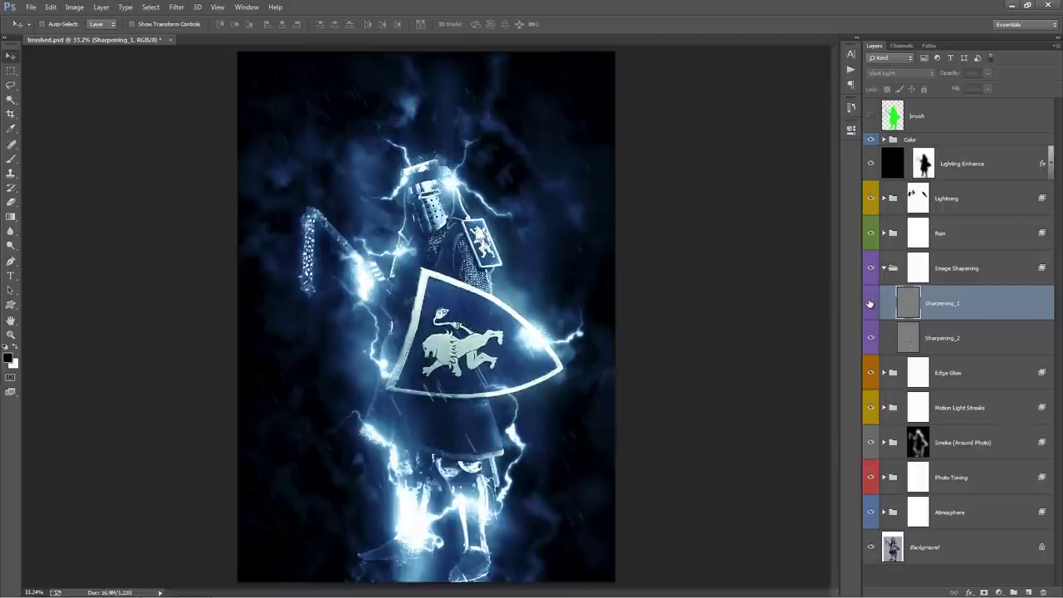
click(871, 304)
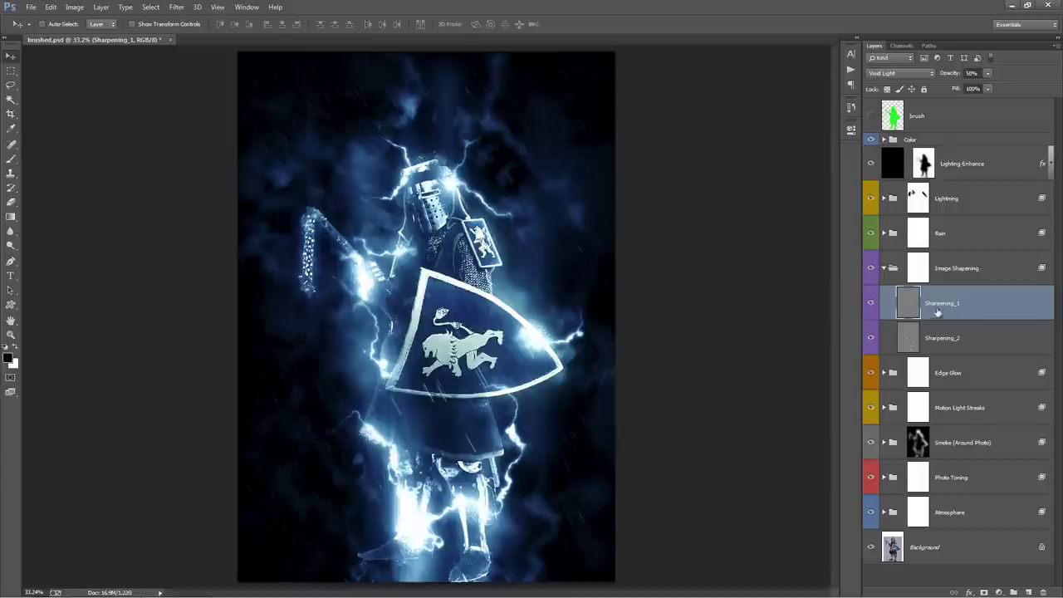
click(872, 304)
click(871, 304)
click(871, 340)
click(871, 339)
click(884, 267)
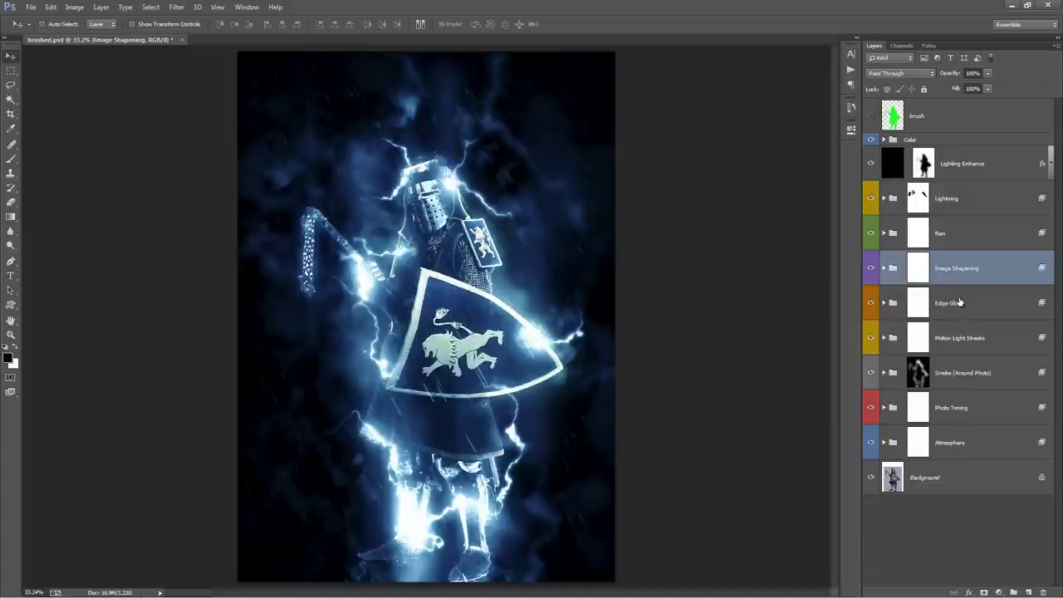
Step: Expand the Edge Glow group and look over its Edge Glow Wide and Edge Glow Thin layers
click(960, 303)
click(884, 303)
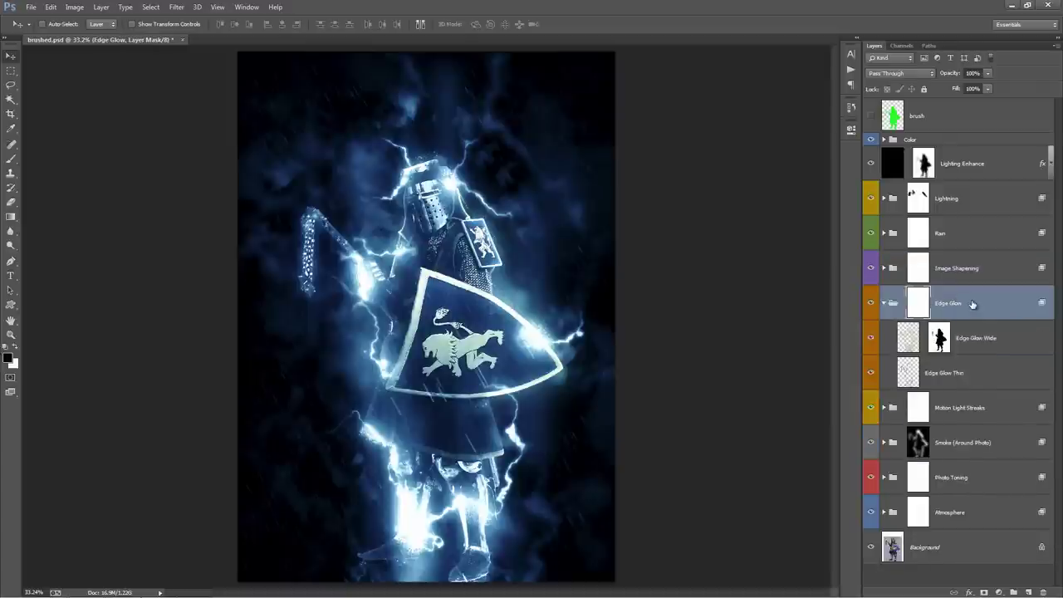
click(977, 336)
click(988, 363)
click(986, 340)
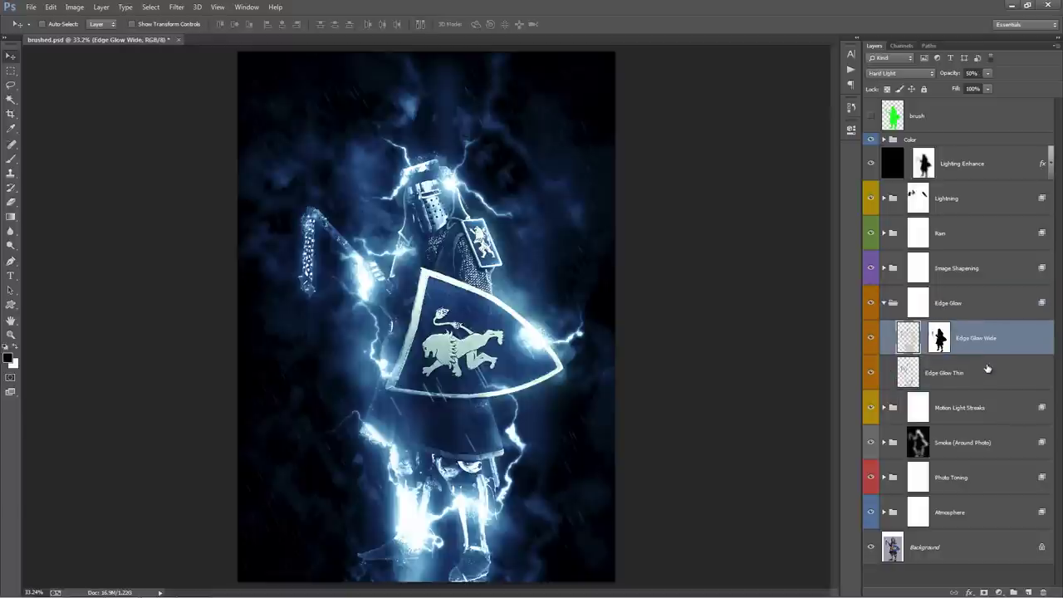
click(987, 365)
click(985, 342)
click(986, 365)
click(985, 342)
Step: Toggle the Edge Glow Wide and Edge Glow Thin layers to compare their effect, and collapse the Edge Glow group
click(870, 338)
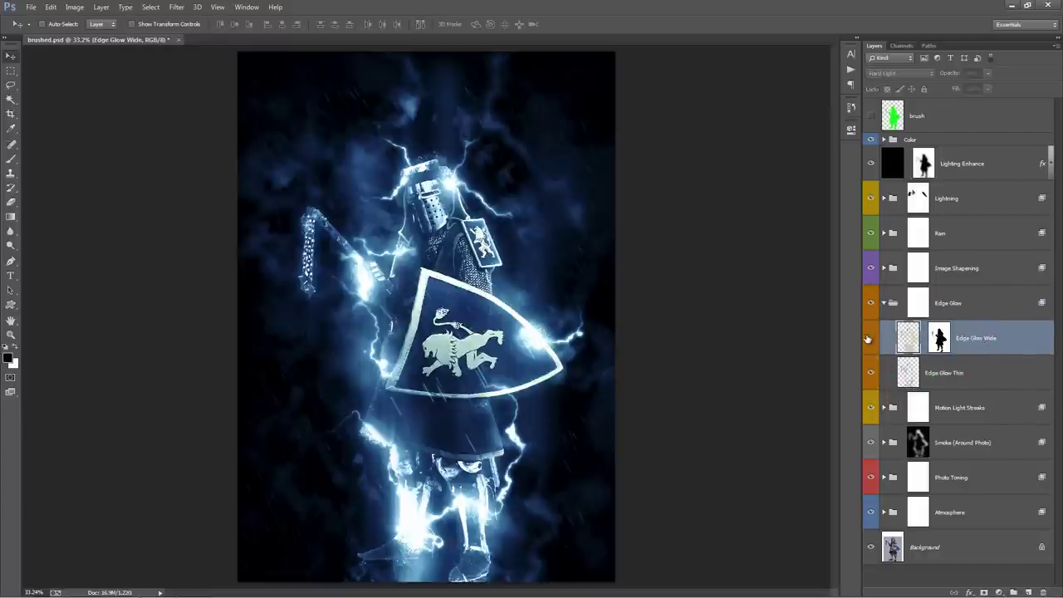
click(870, 338)
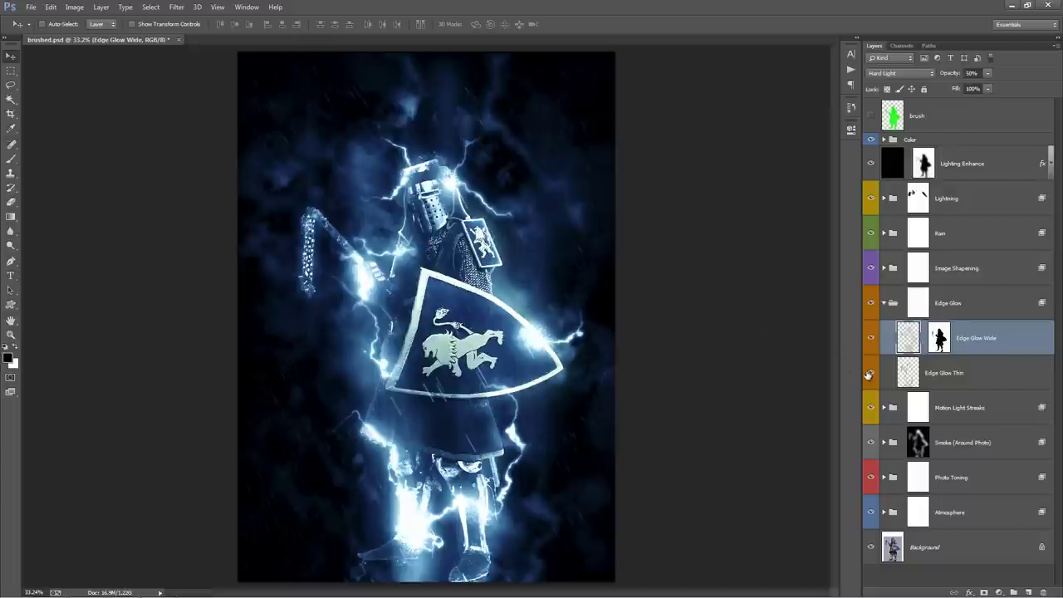
click(869, 376)
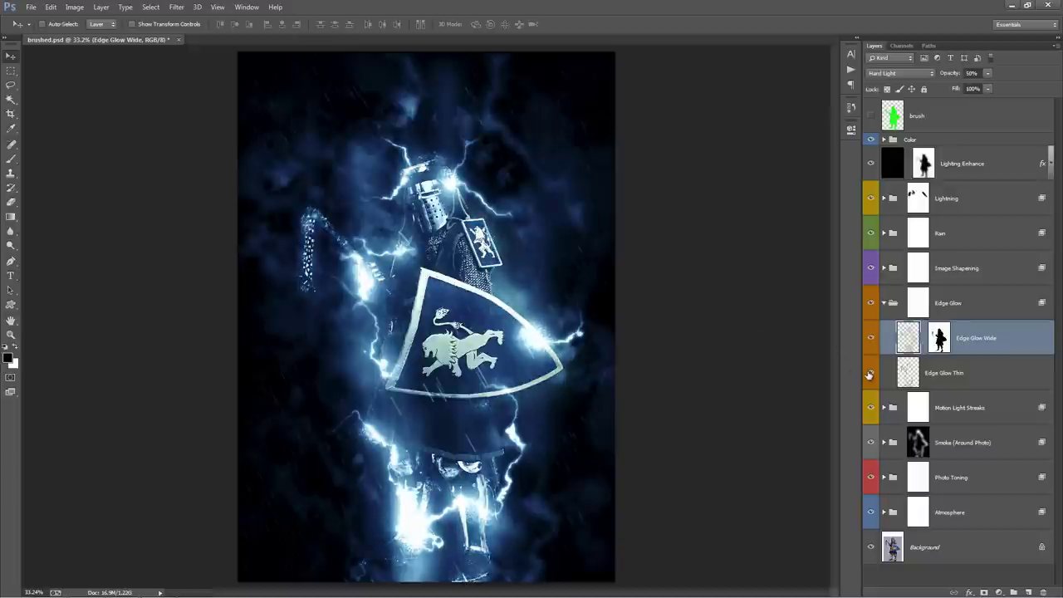
click(869, 376)
click(869, 375)
click(869, 375)
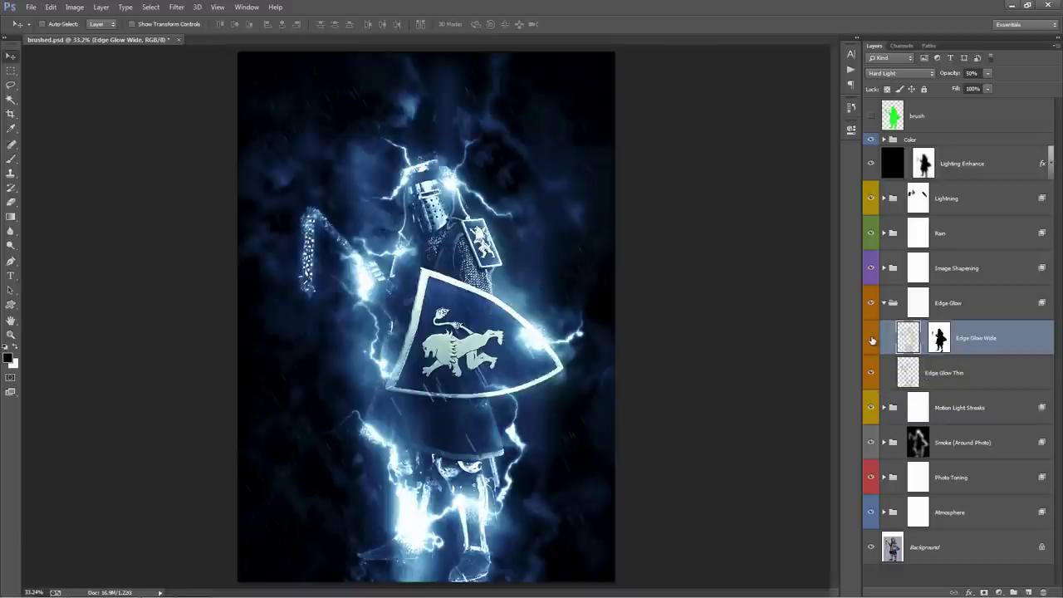
click(871, 340)
click(872, 374)
click(873, 374)
click(871, 340)
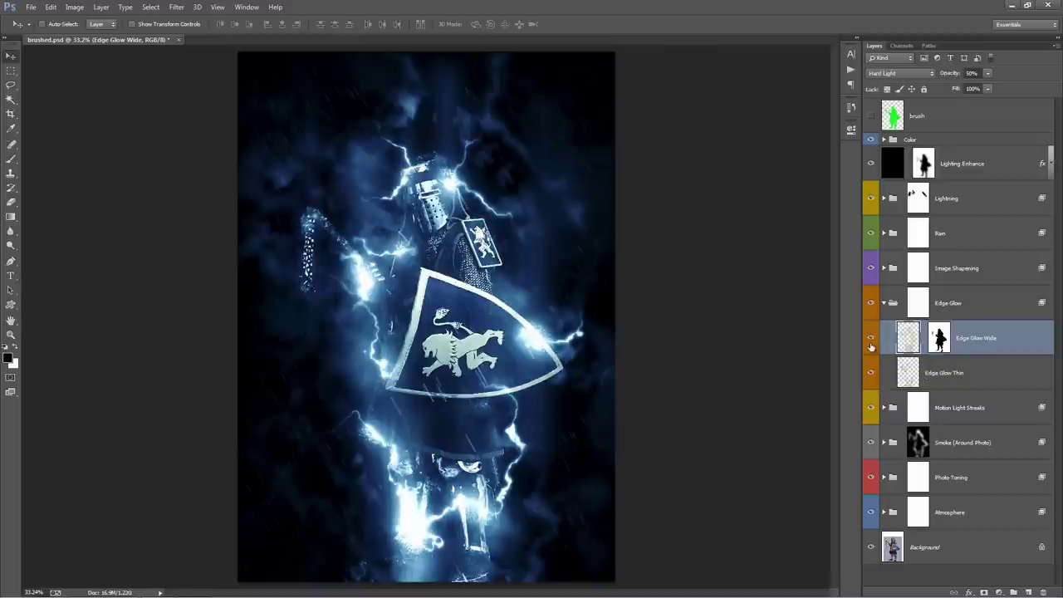
click(885, 304)
Step: Select the Motion Light Streaks group's mask and compare the image with and without the group
click(993, 339)
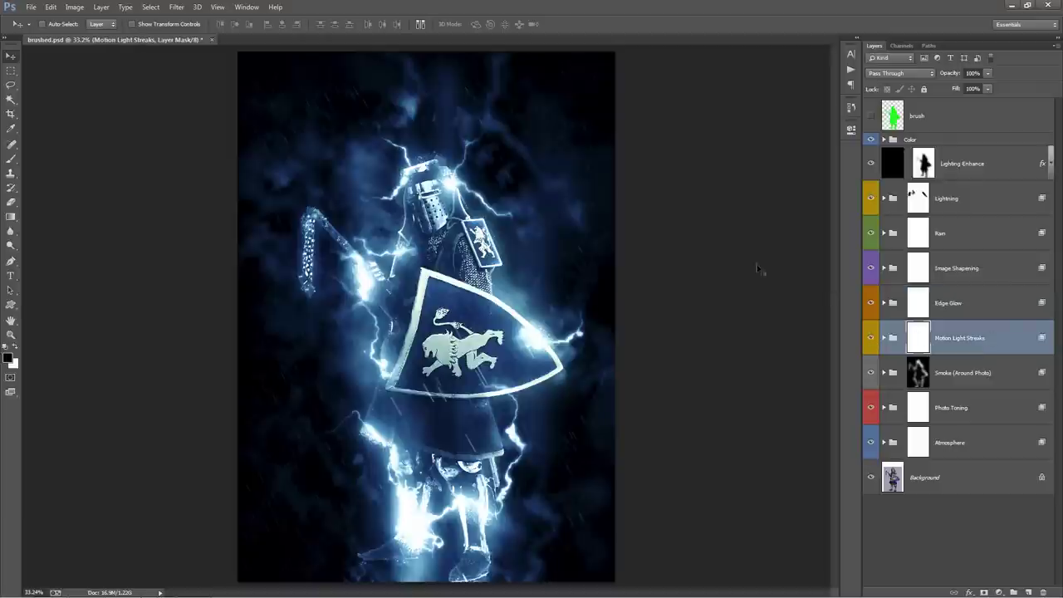
click(870, 339)
click(870, 340)
click(869, 338)
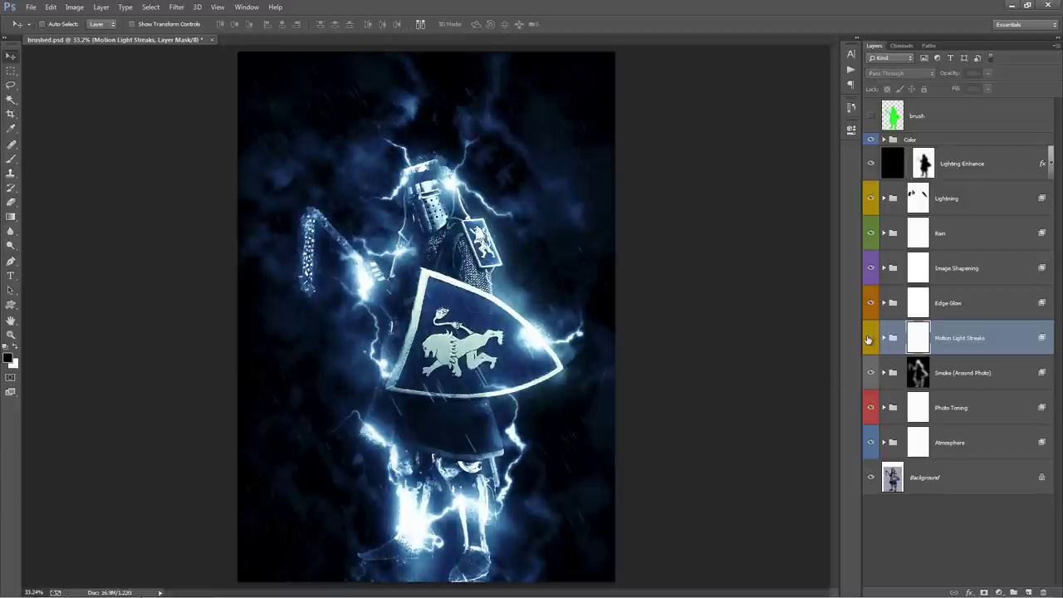
click(869, 339)
click(869, 339)
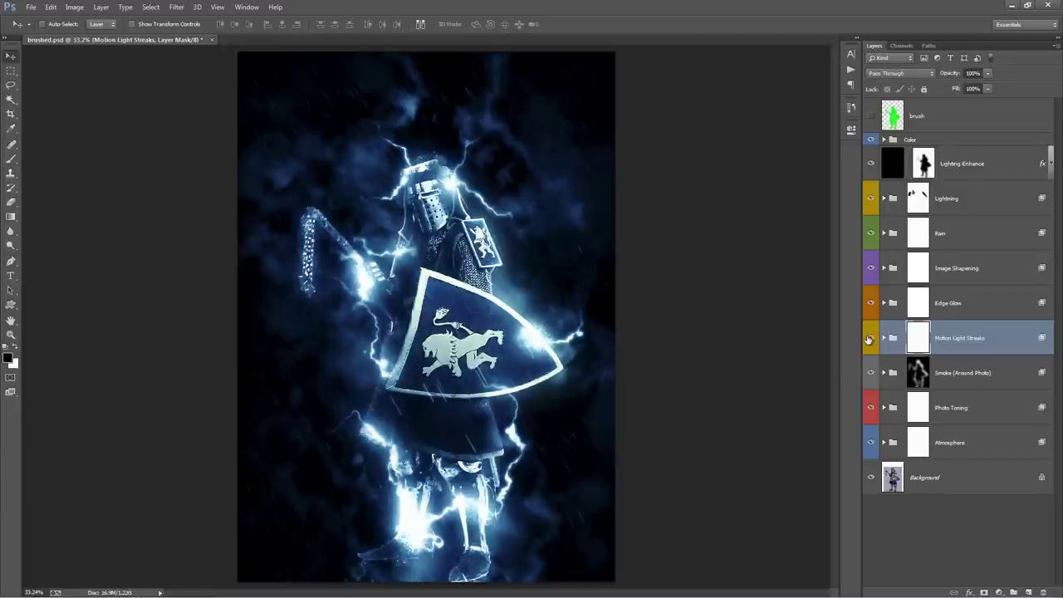
click(869, 339)
Step: Expand the Motion Light Streaks group and look over its Zoom Light and Diagonal Light layers
click(884, 338)
click(983, 371)
click(984, 407)
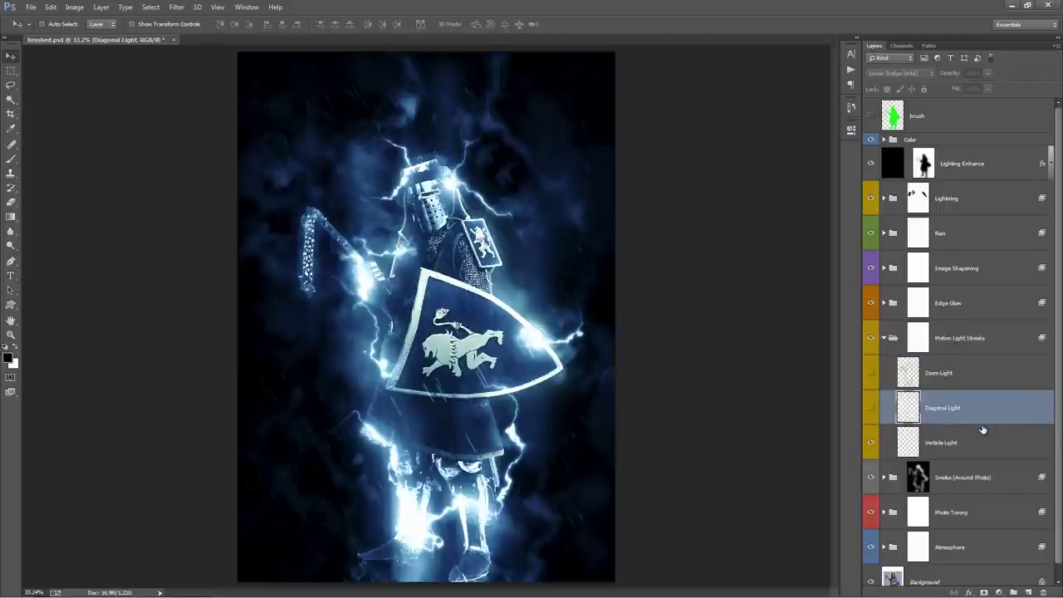
Step: Try duplicating the Verticle Light layer for stronger vertical streaks, and remove the copy
click(985, 443)
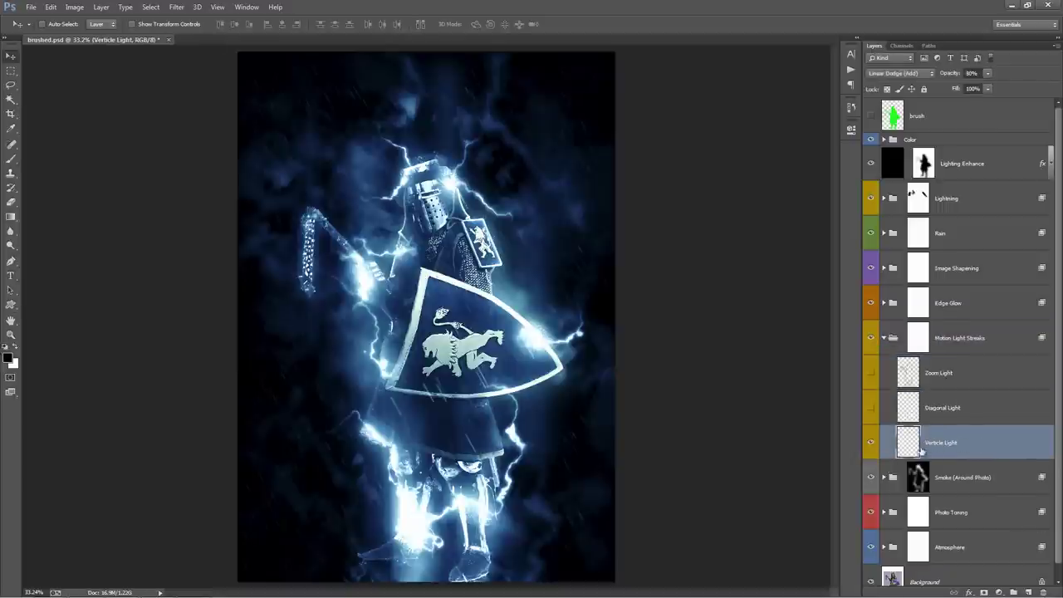
drag(952, 444, 951, 427)
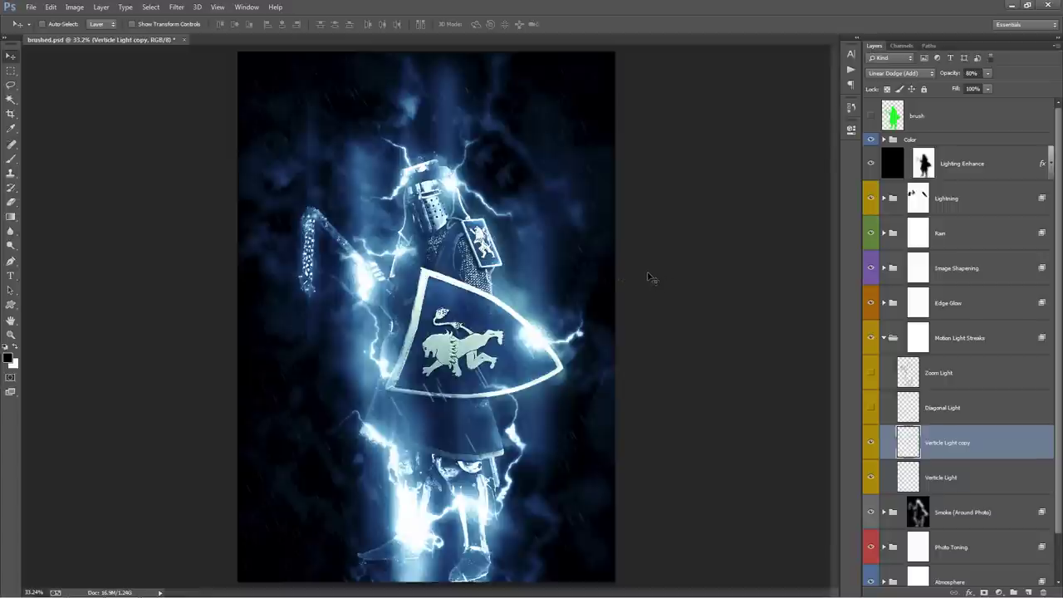
key(Delete)
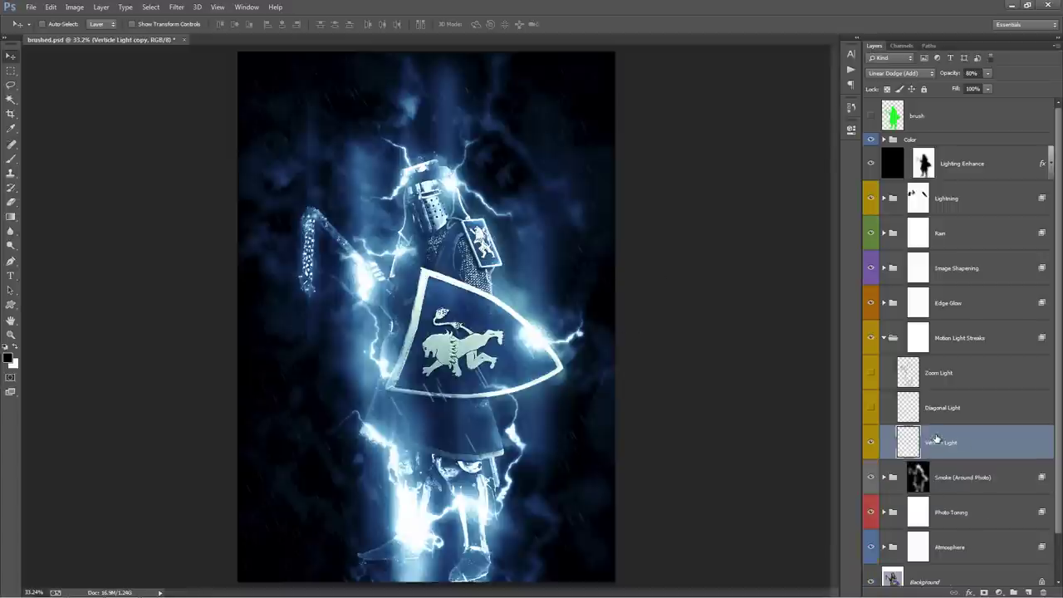
Step: Show the Diagonal Light layer to judge its streaks, and hide it again
click(947, 412)
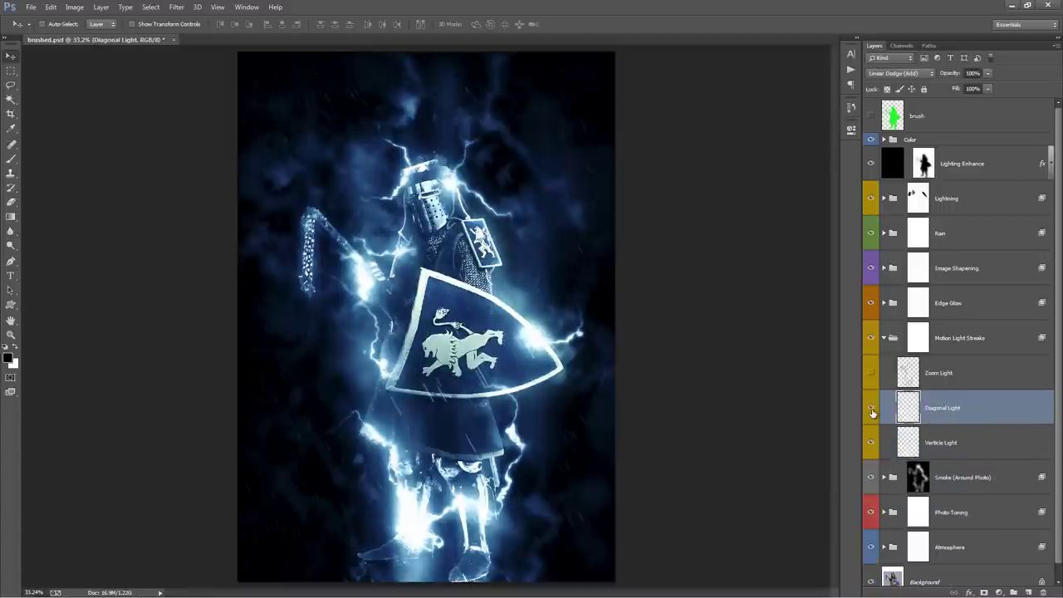
click(872, 409)
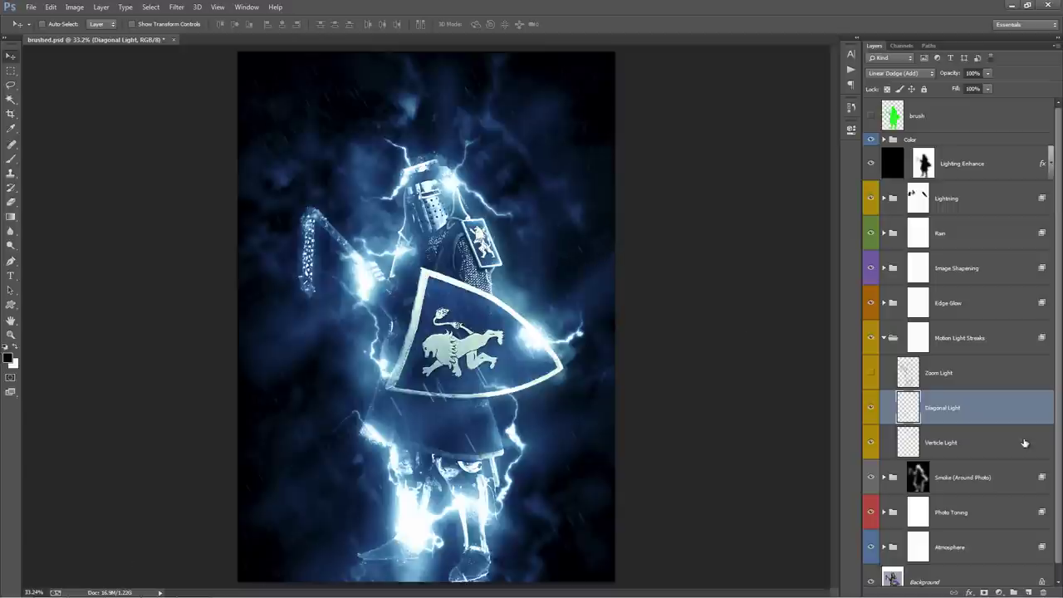
click(931, 376)
click(871, 407)
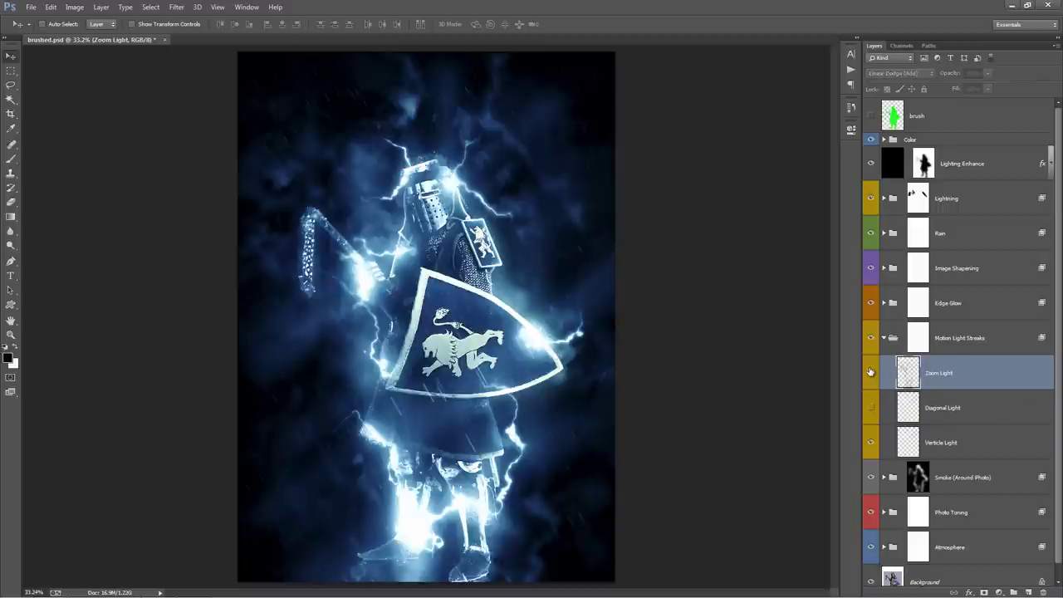
Step: Show the Zoom Light layer, try duplicating it to strengthen the light, and collapse the Motion Light Streaks group
click(871, 372)
click(871, 371)
click(870, 372)
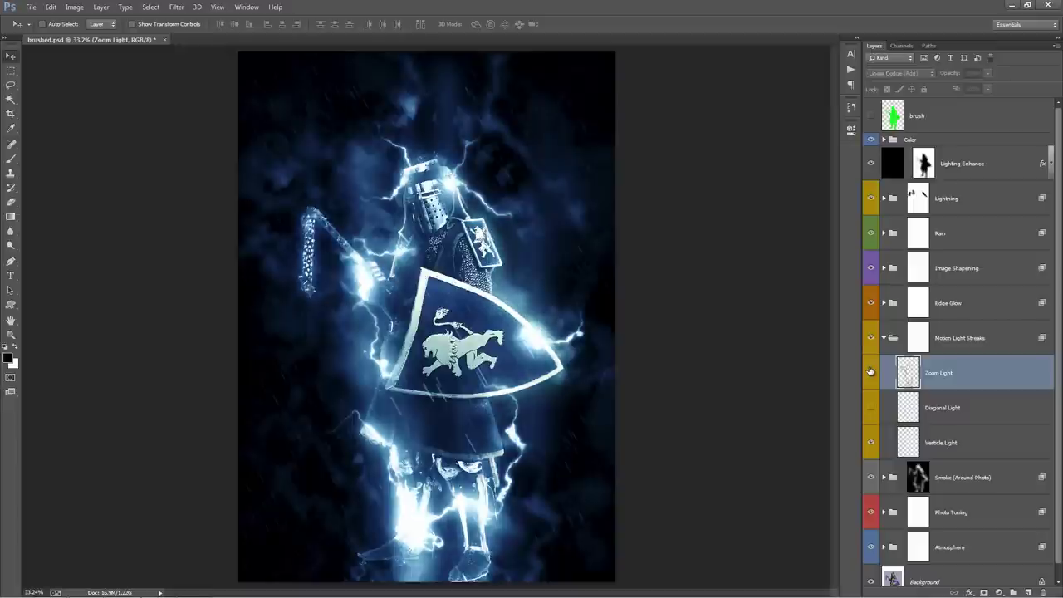
click(871, 371)
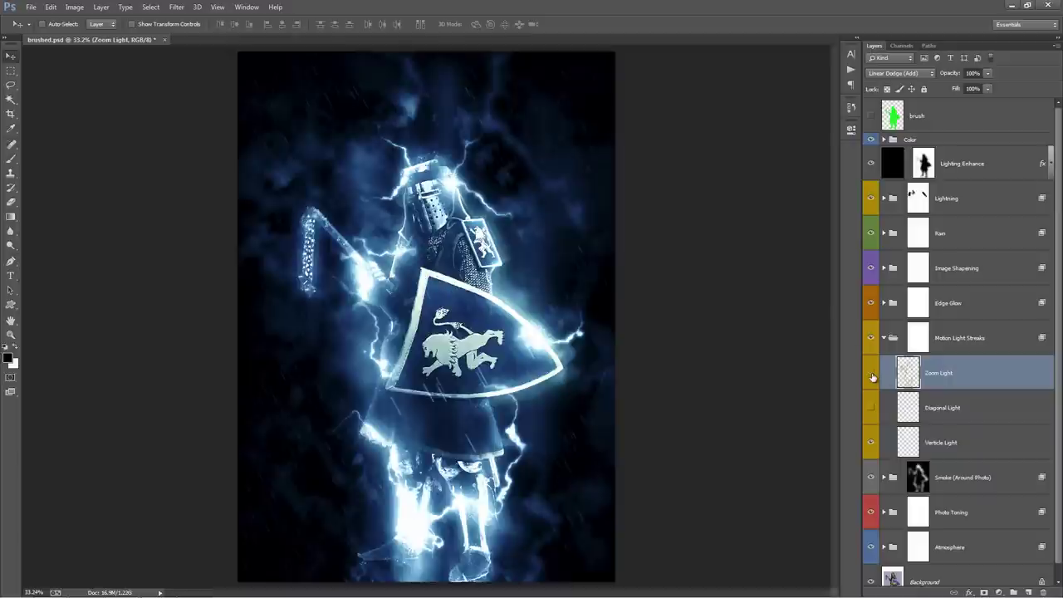
click(870, 373)
click(871, 373)
key(ctrl+j)
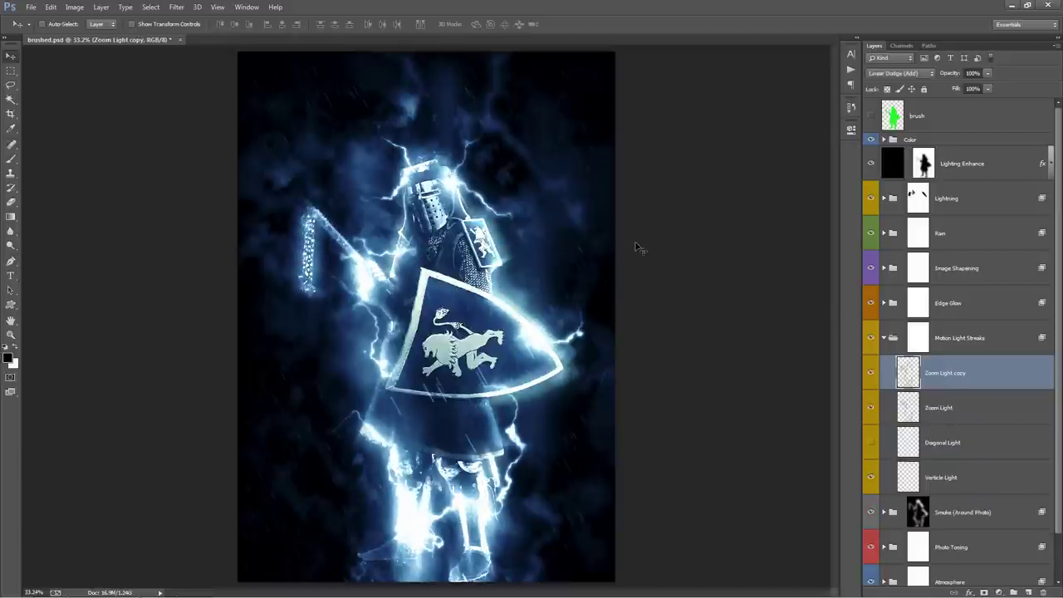
click(883, 337)
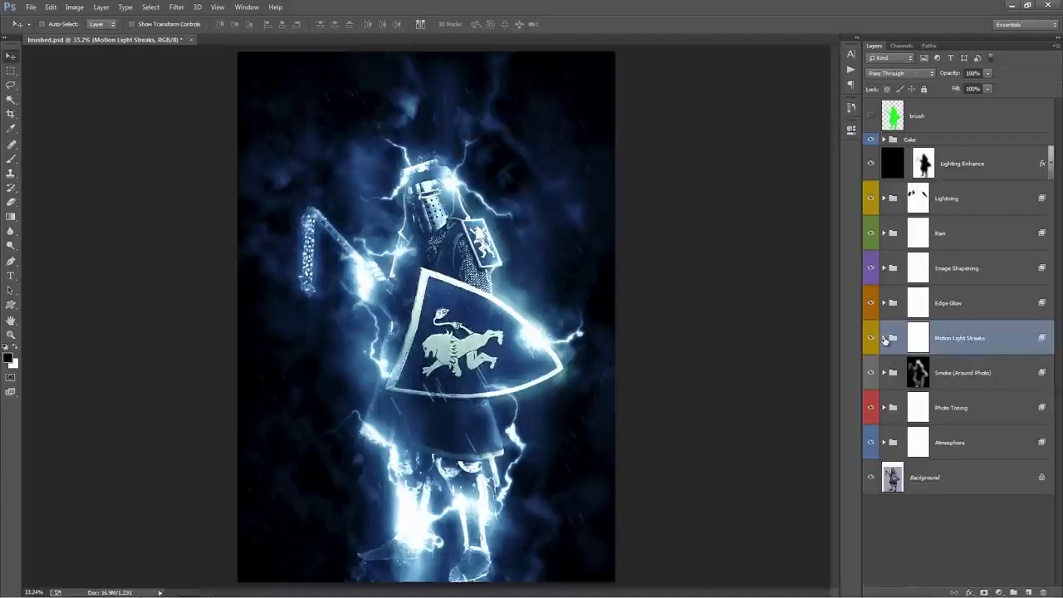
Step: Select the Smoke (Around Photo) group's mask and briefly show the brush layer to see the brushed area
click(970, 371)
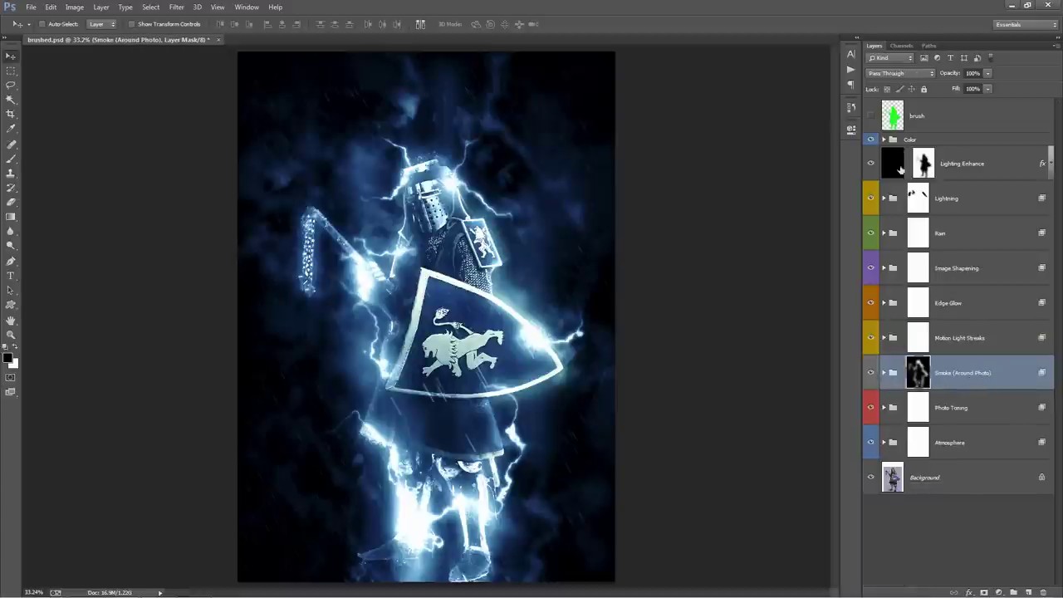
click(871, 117)
click(870, 117)
Step: Compare the image with and without the Smoke (Around Photo) group, and look over the Cloud layers inside it
click(870, 373)
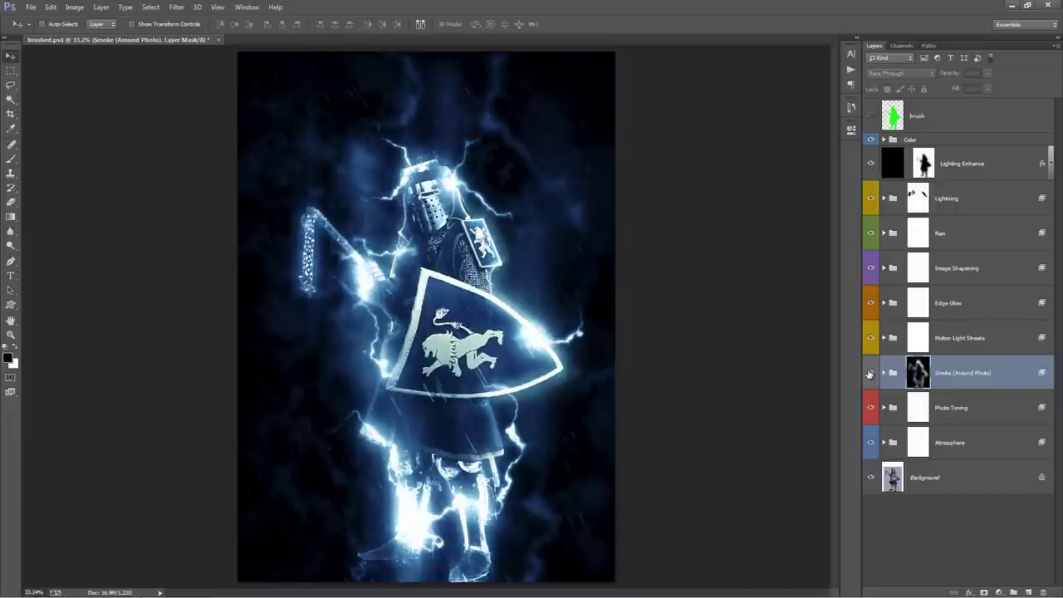
click(870, 373)
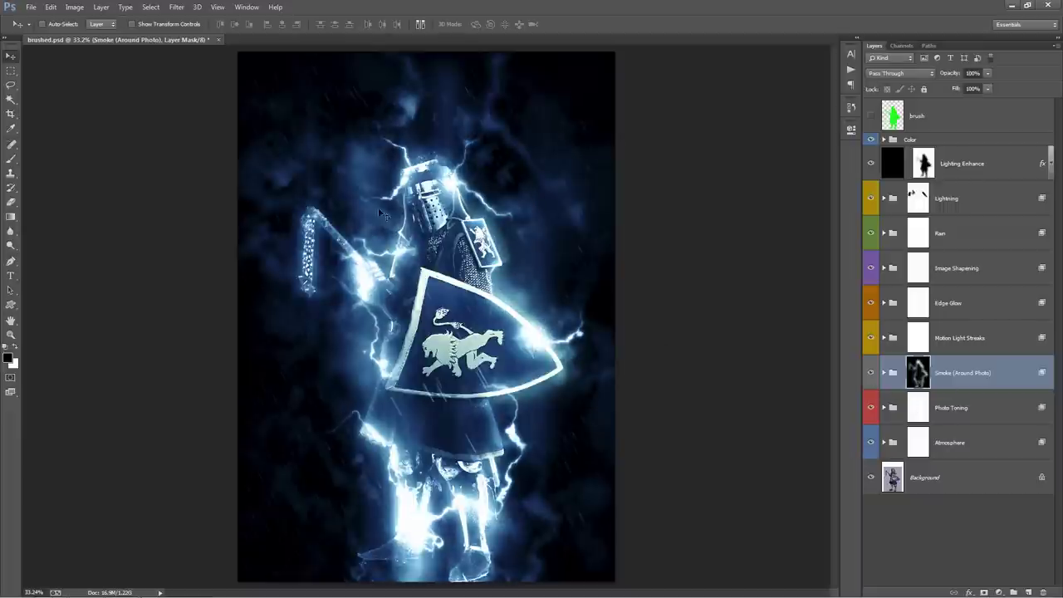
click(870, 373)
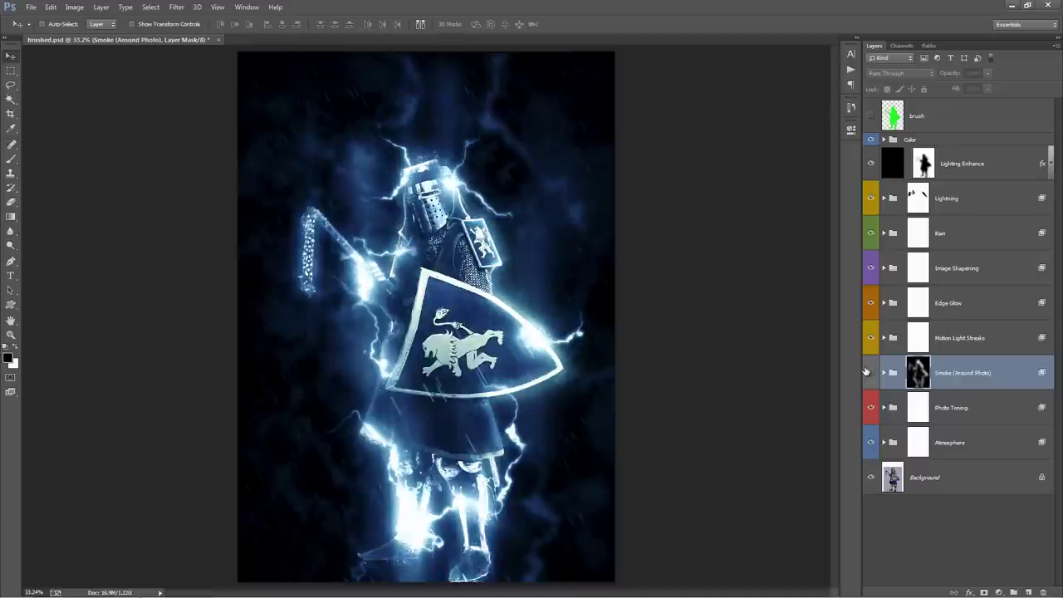
click(870, 373)
click(870, 373)
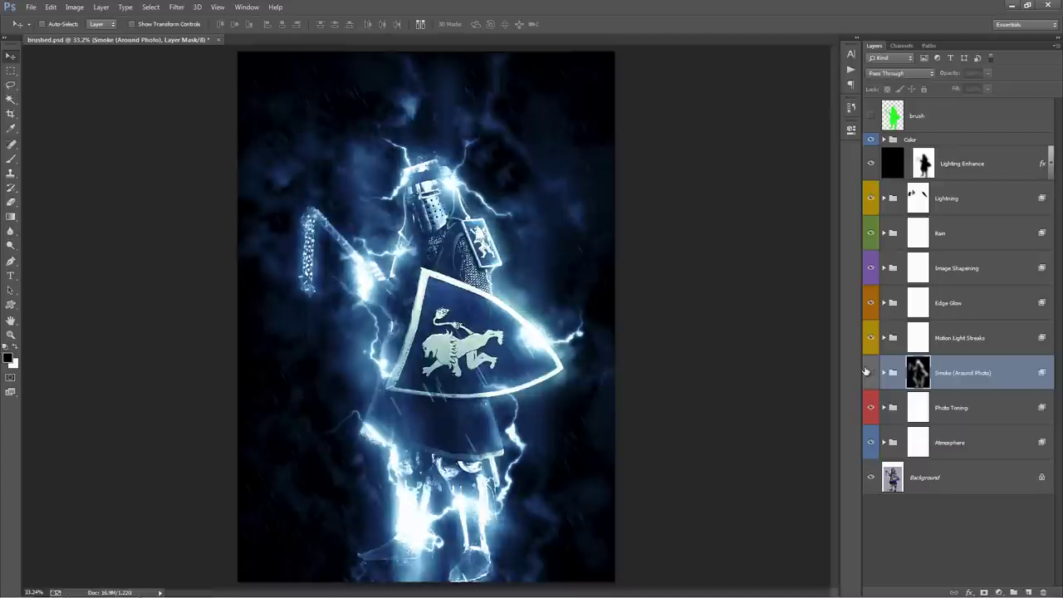
click(870, 373)
click(884, 373)
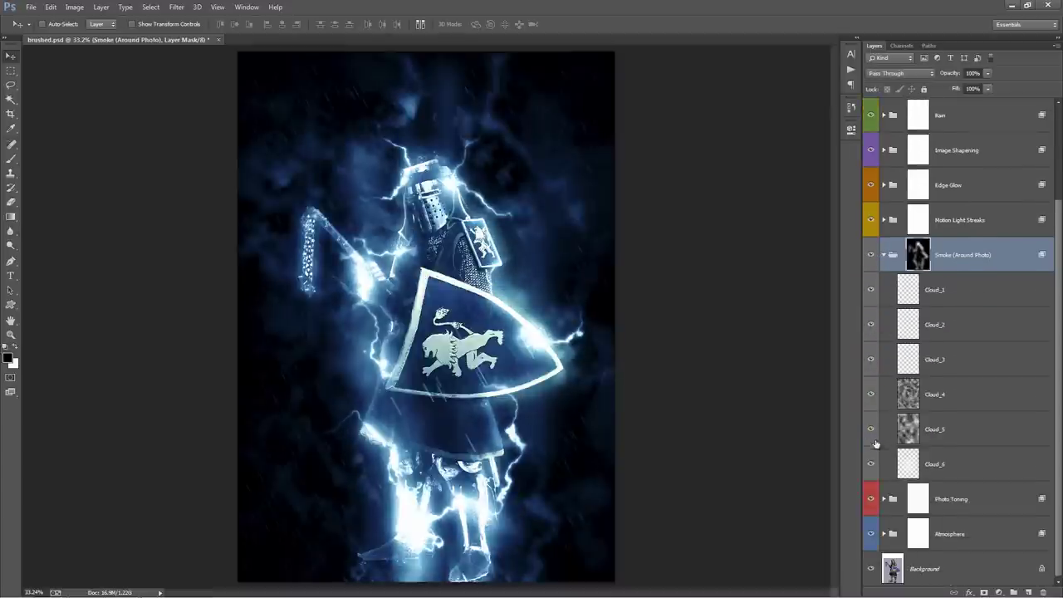
click(885, 256)
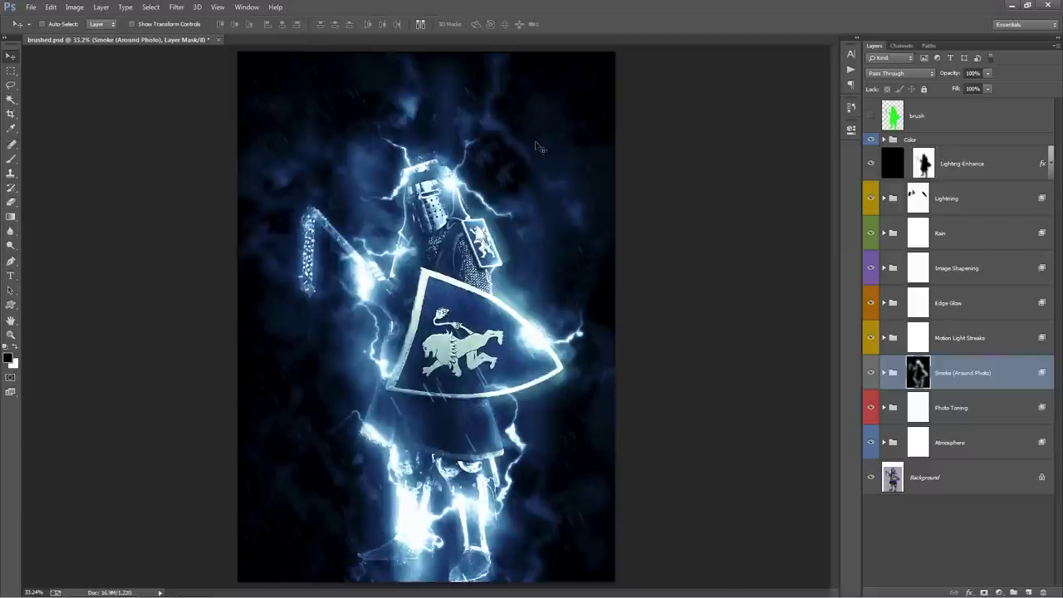
Step: Duplicate the Smoke (Around Photo) group to thicken the smoke, and set the copy's opacity to 45%
click(976, 341)
click(980, 371)
key(ctrl+j)
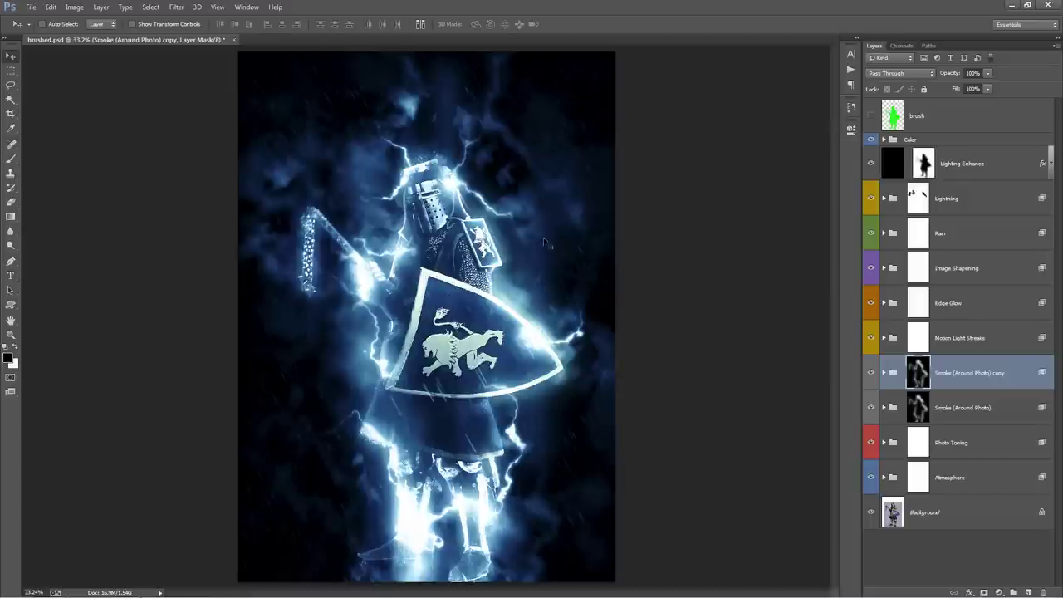
click(1001, 373)
drag(955, 75, 51, 99)
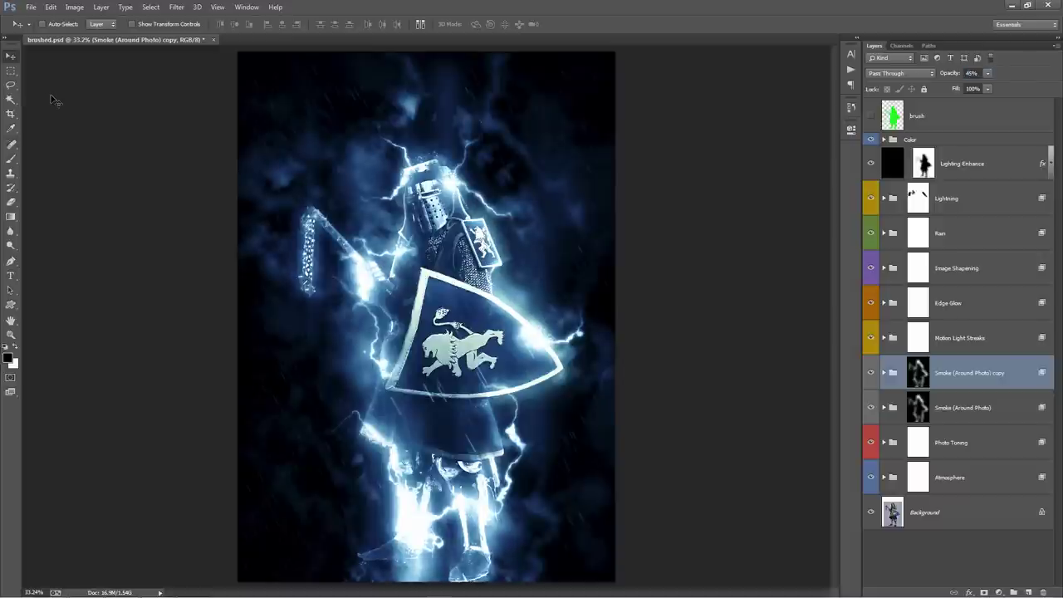
Step: Expand the Photo Toning group and hide all five of its layers, plus the Image Sharpening group
click(934, 448)
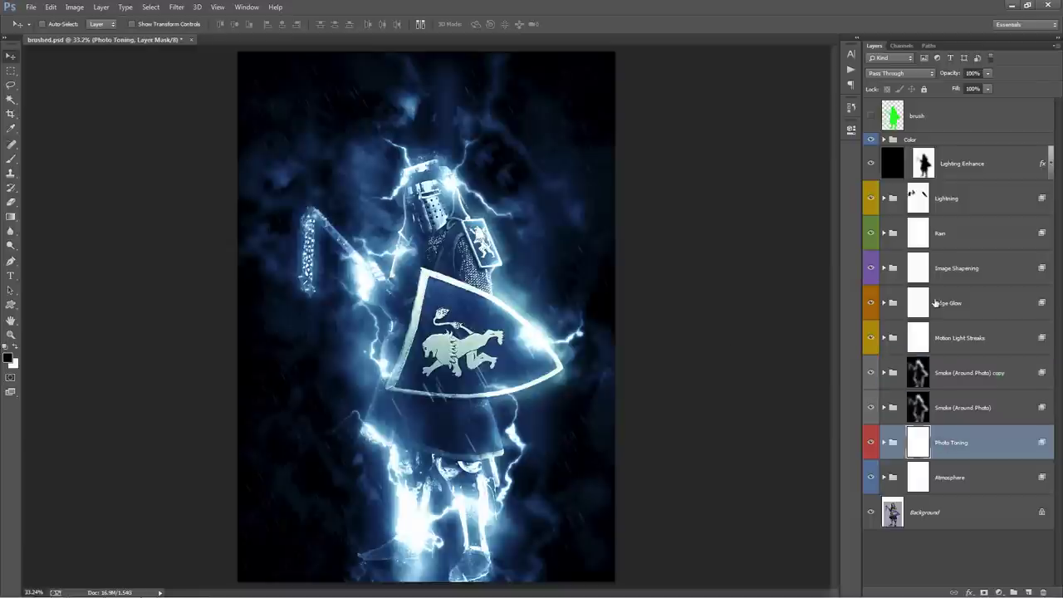
click(884, 442)
scroll(922, 412, down, 3)
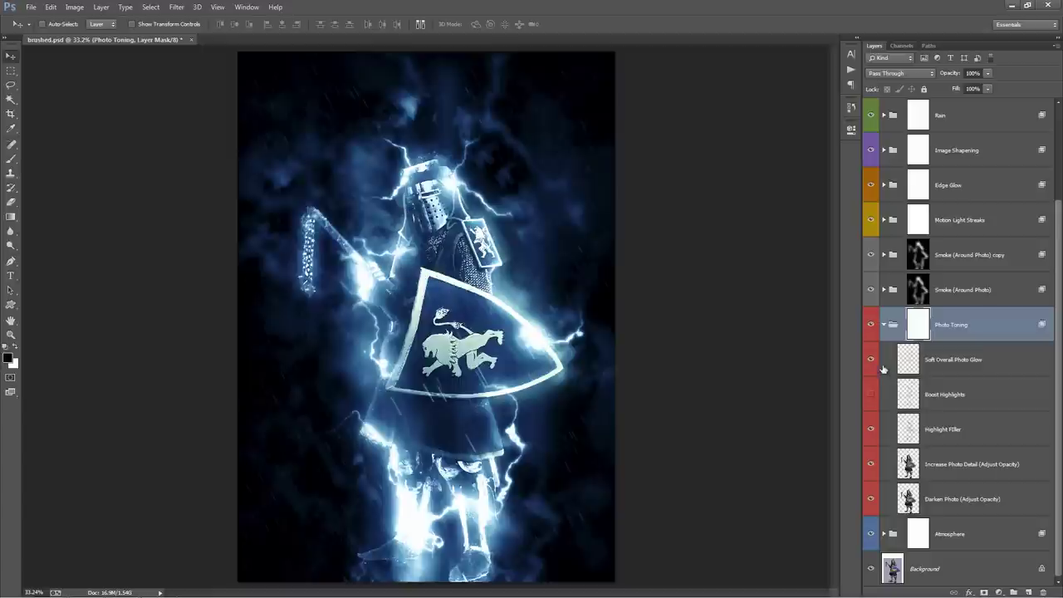
drag(872, 359, 863, 498)
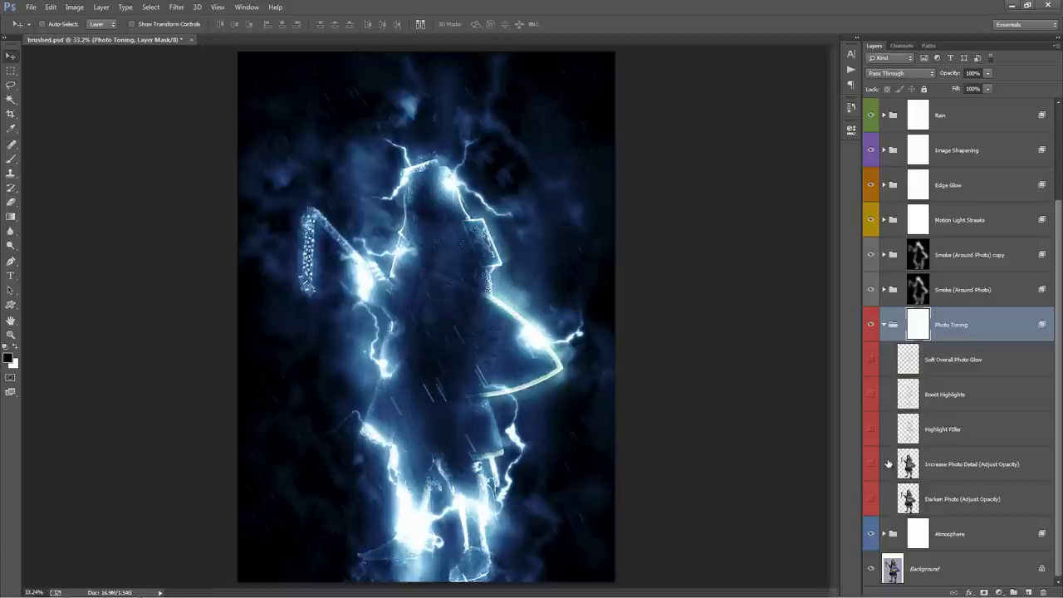
scroll(926, 419, up, 3)
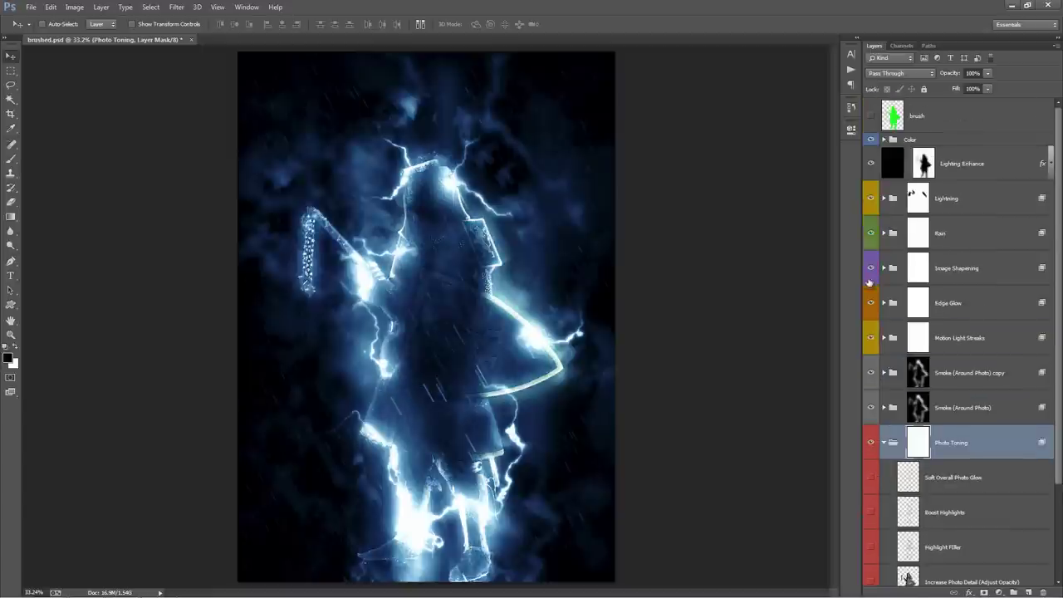
click(872, 266)
scroll(951, 380, down, 3)
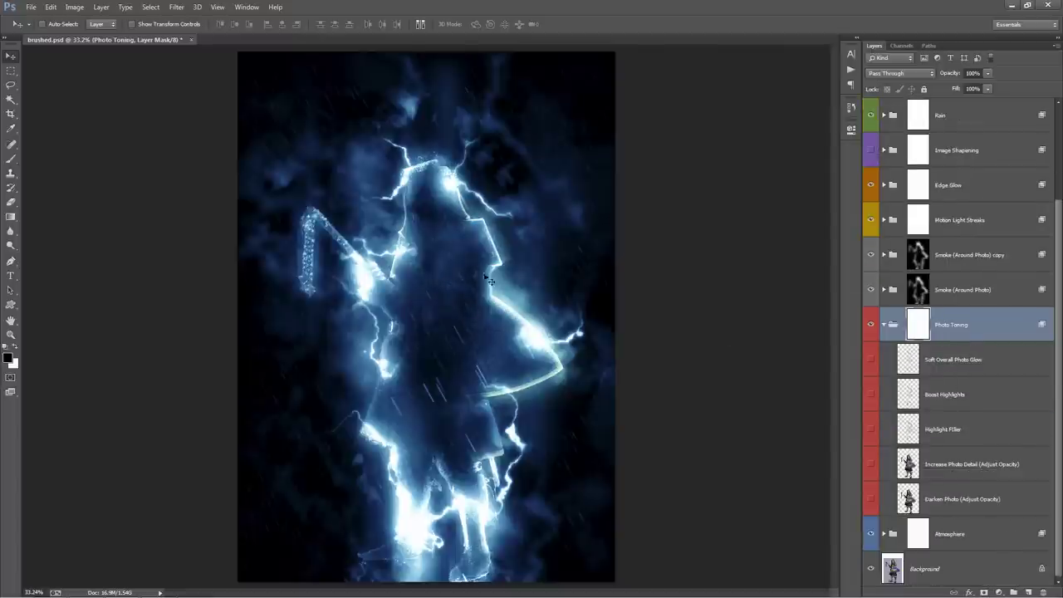
Step: Show the Darken Photo and Increase Photo Detail layers again, one after the other
click(961, 496)
click(870, 503)
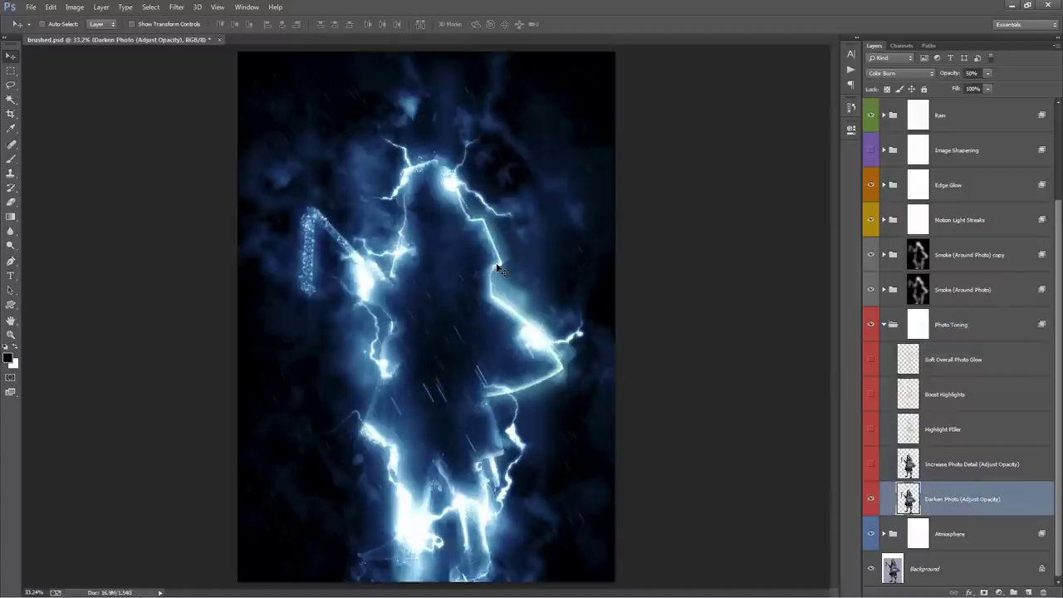
click(870, 467)
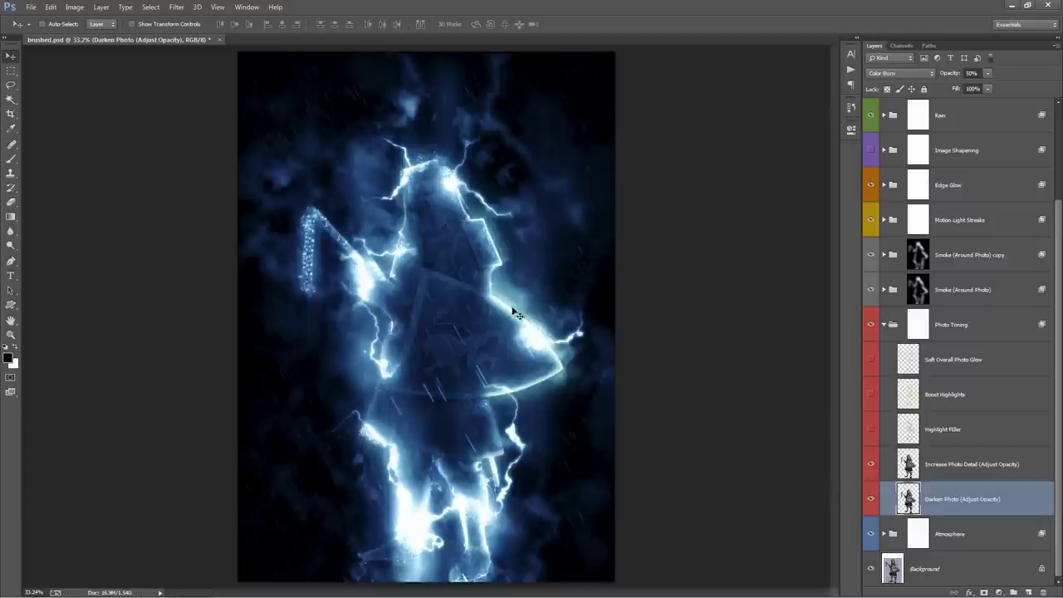
click(957, 471)
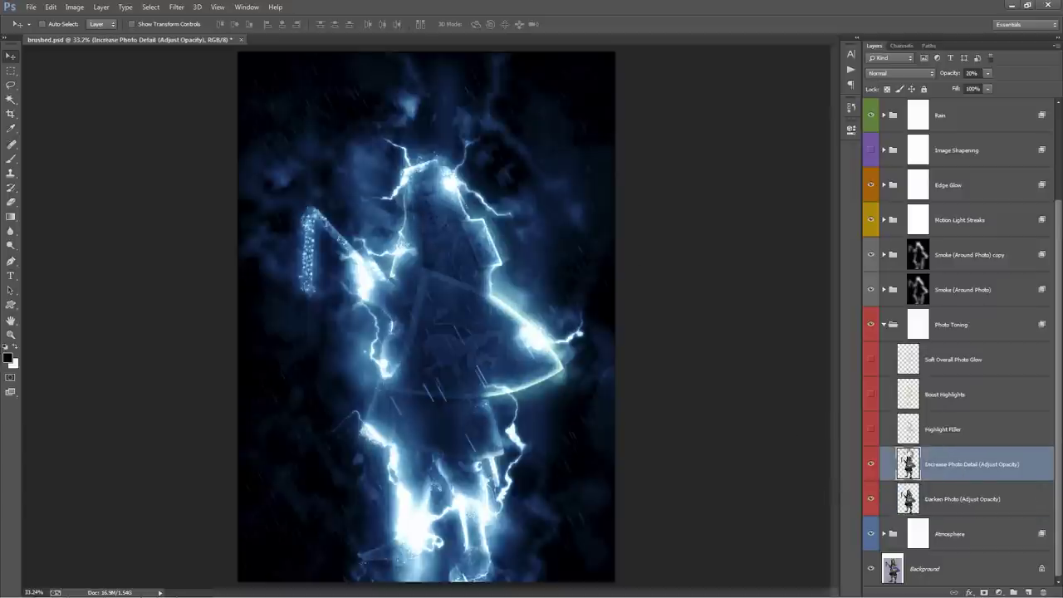
Step: Show the Highlight Filler layer, and briefly shift its content across the canvas before undoing the move
click(887, 440)
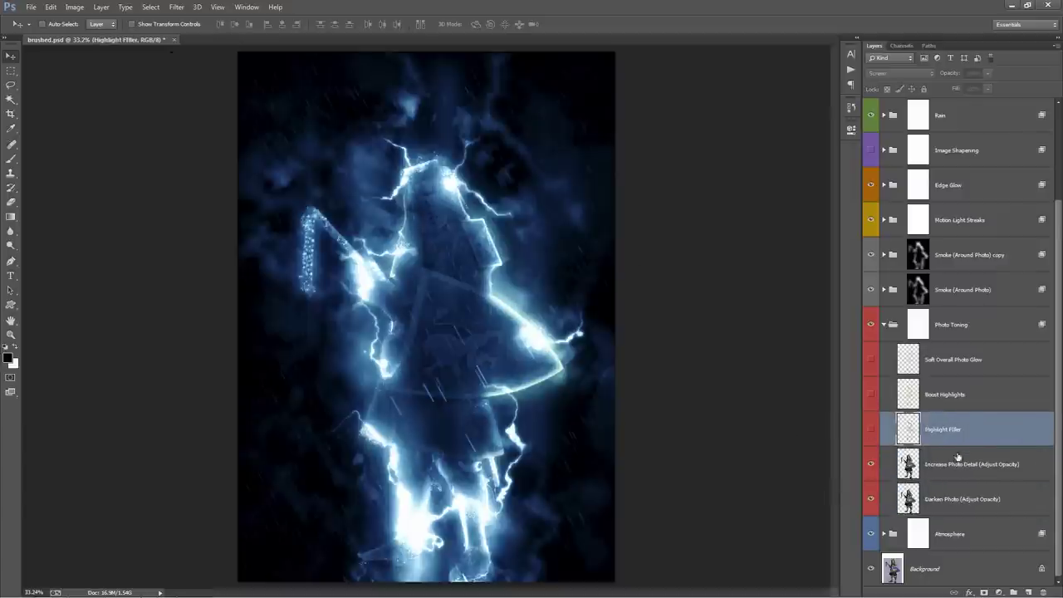
click(871, 431)
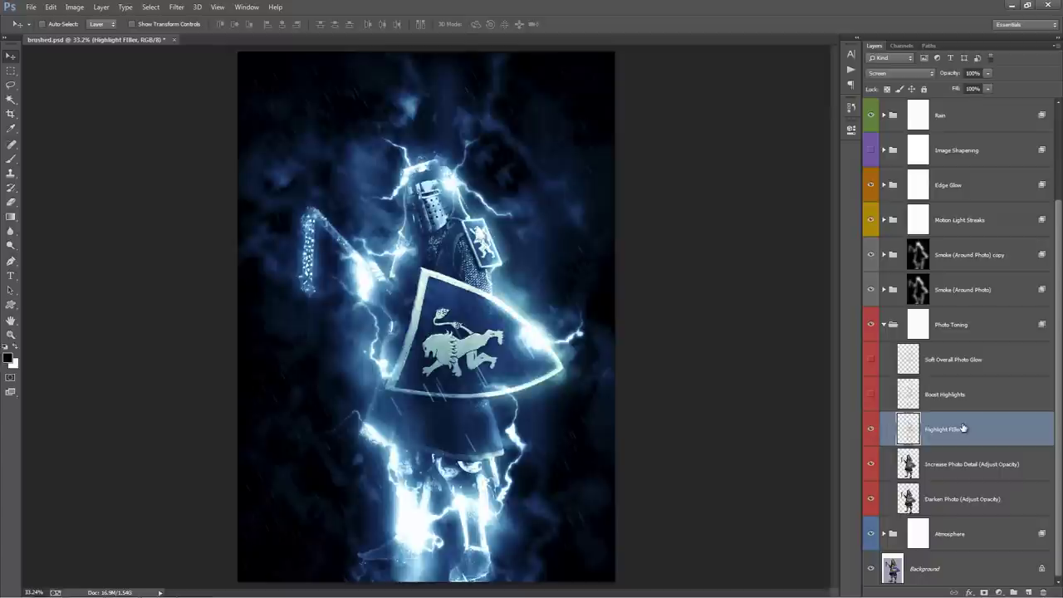
drag(498, 304, 581, 191)
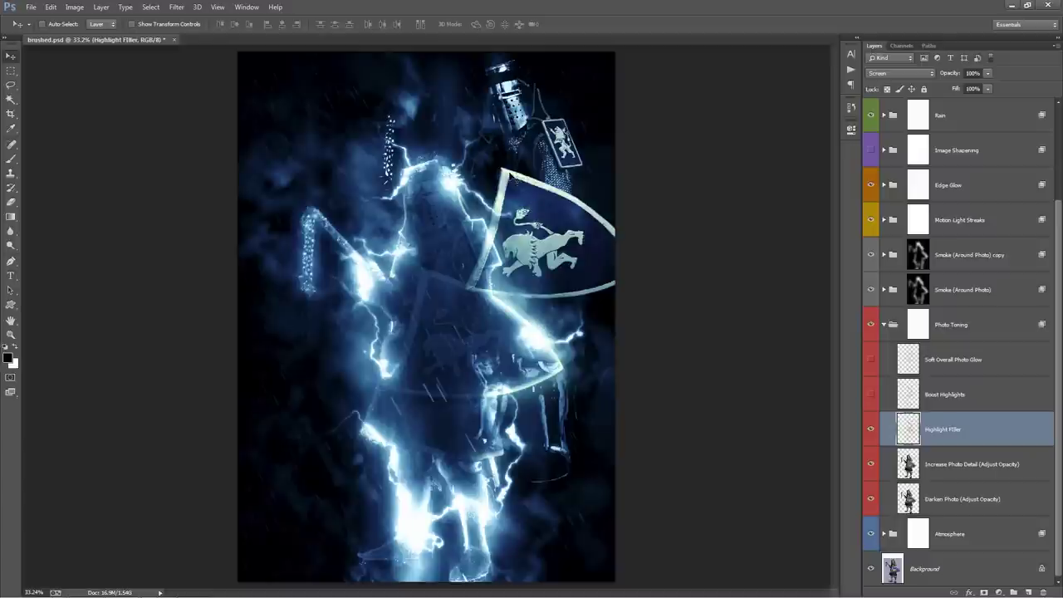
key(ctrl+z)
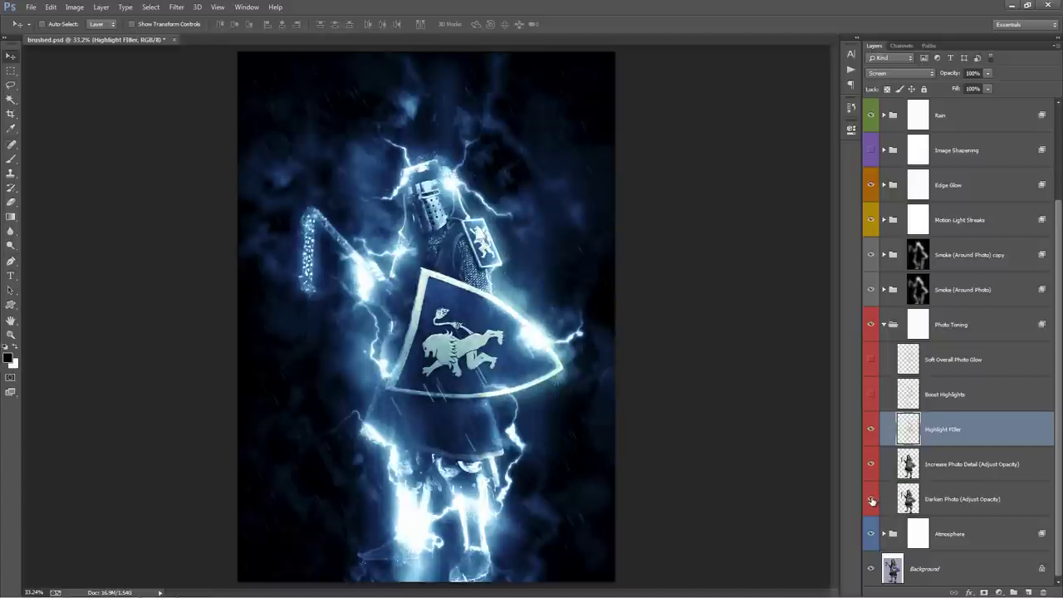
Step: Set the Darken Photo layer's opacity to 100%
click(980, 498)
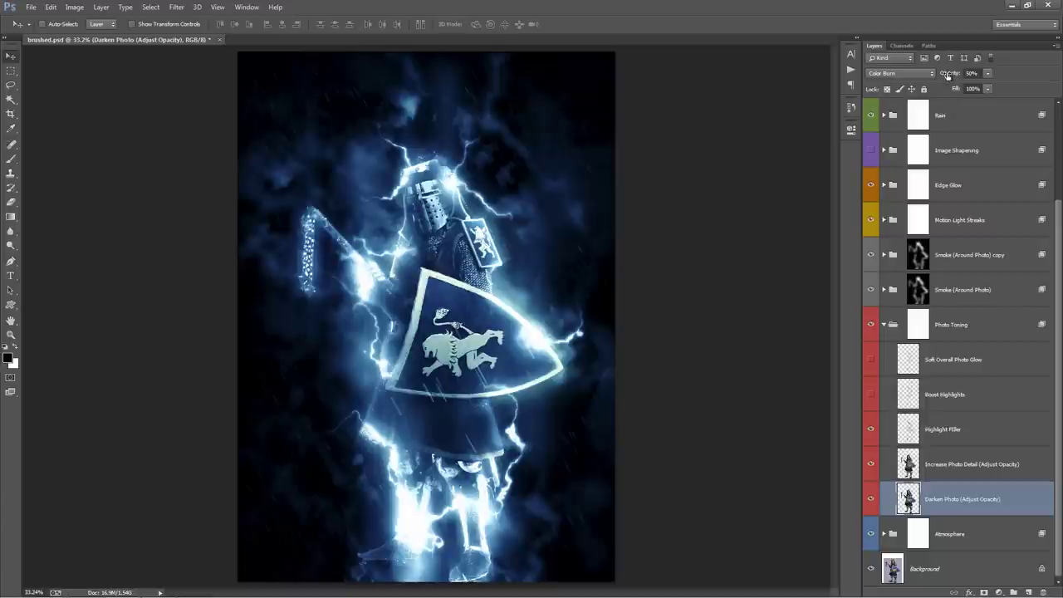
click(947, 76)
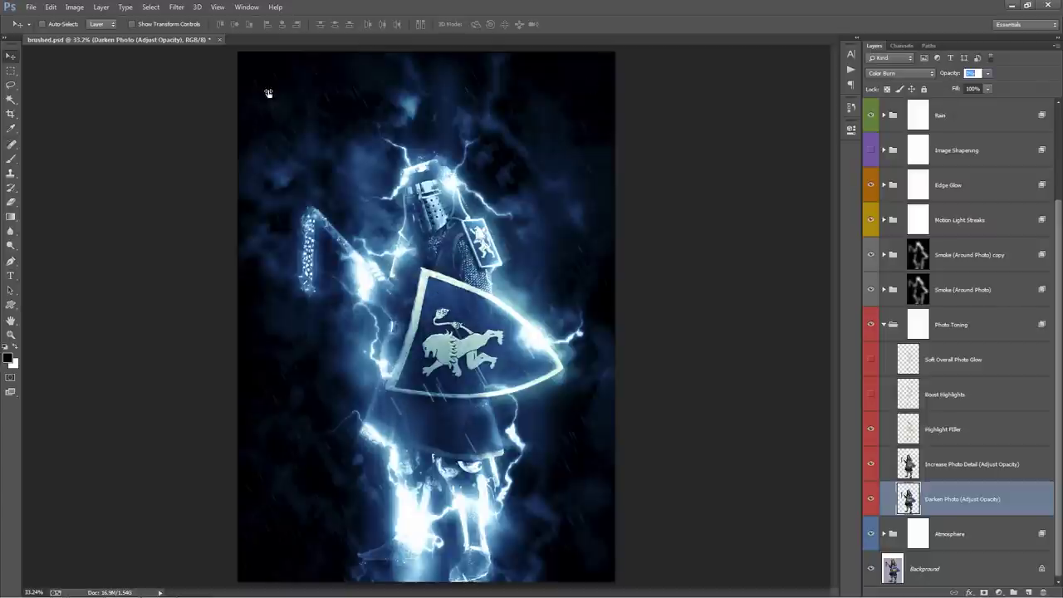
text(100)
key(Return)
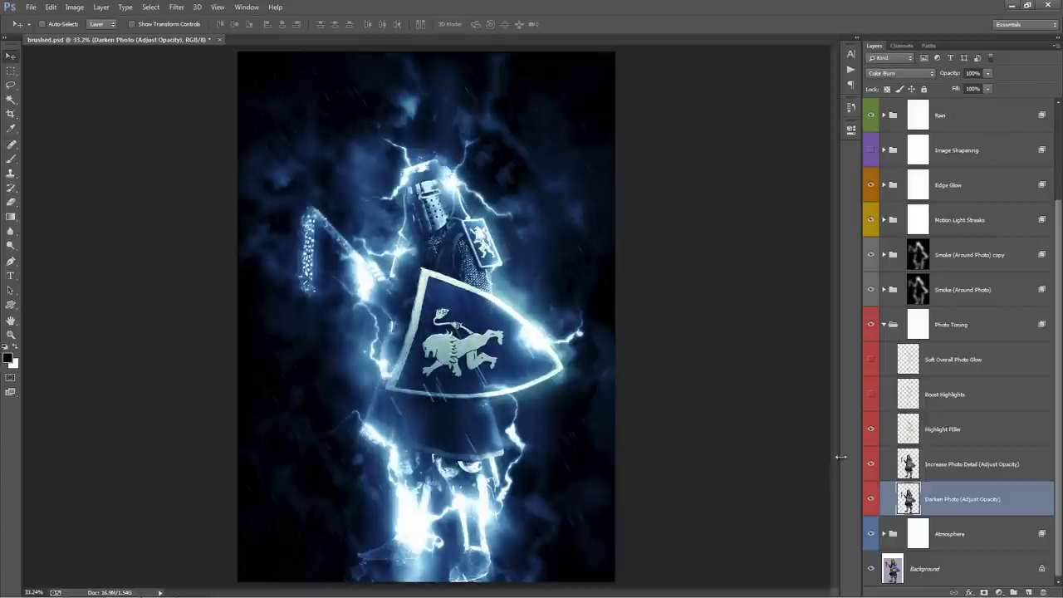
Step: Select the Highlight Filler layer and try moving its content over the dark background, restoring its original position
click(943, 429)
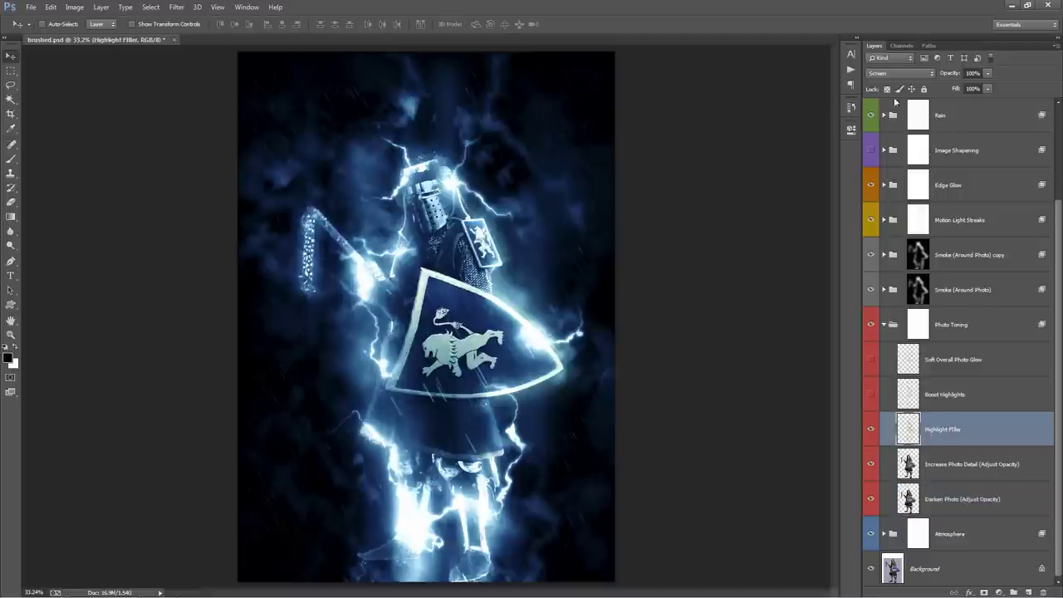
drag(946, 74, 960, 433)
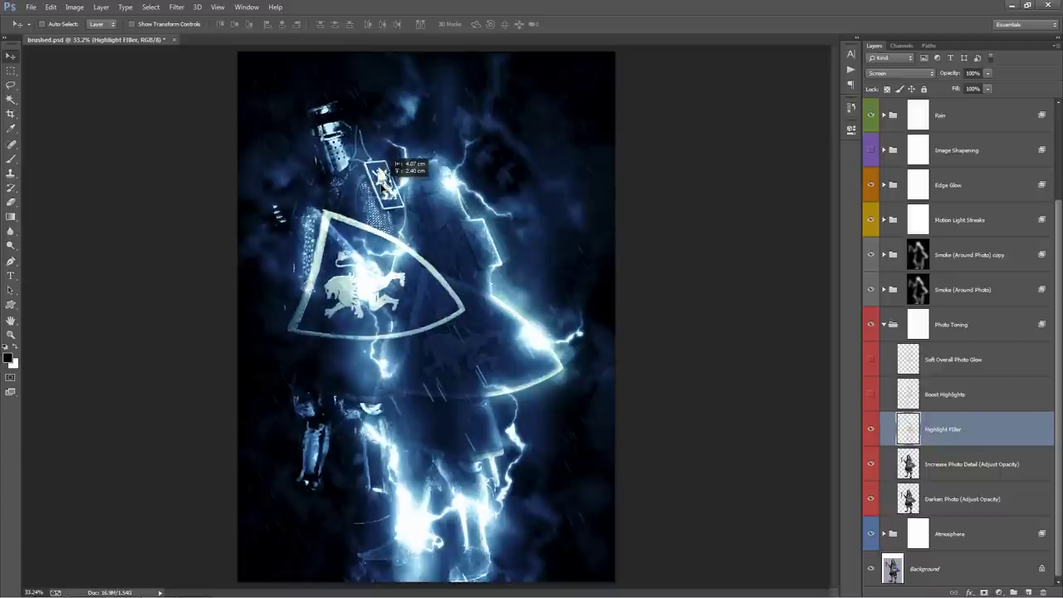
Step: Compare the image with and without the Boost Highlights layer, leaving the layer hidden
click(964, 406)
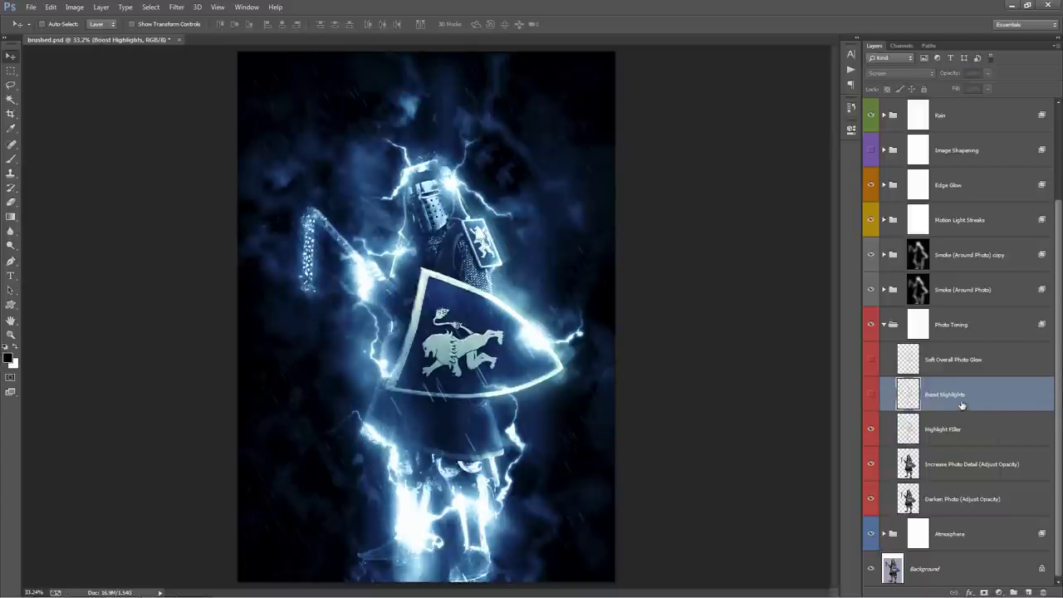
click(869, 400)
click(869, 400)
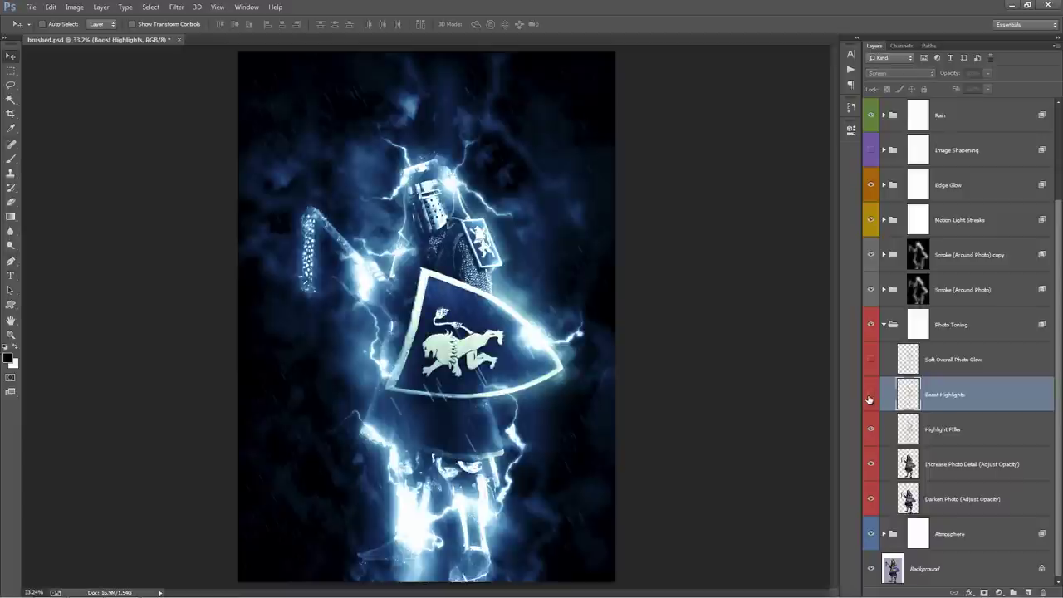
click(869, 399)
click(869, 399)
click(869, 399)
click(870, 399)
Step: Compare the image with and without the Soft Overall Photo Glow layer, leaving the layer hidden
click(980, 366)
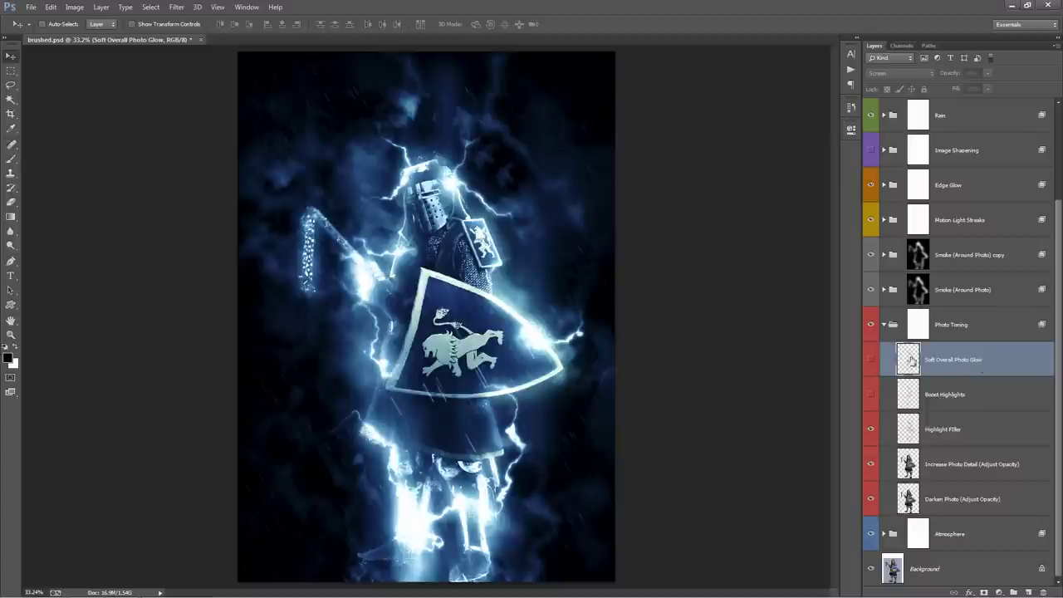
click(871, 360)
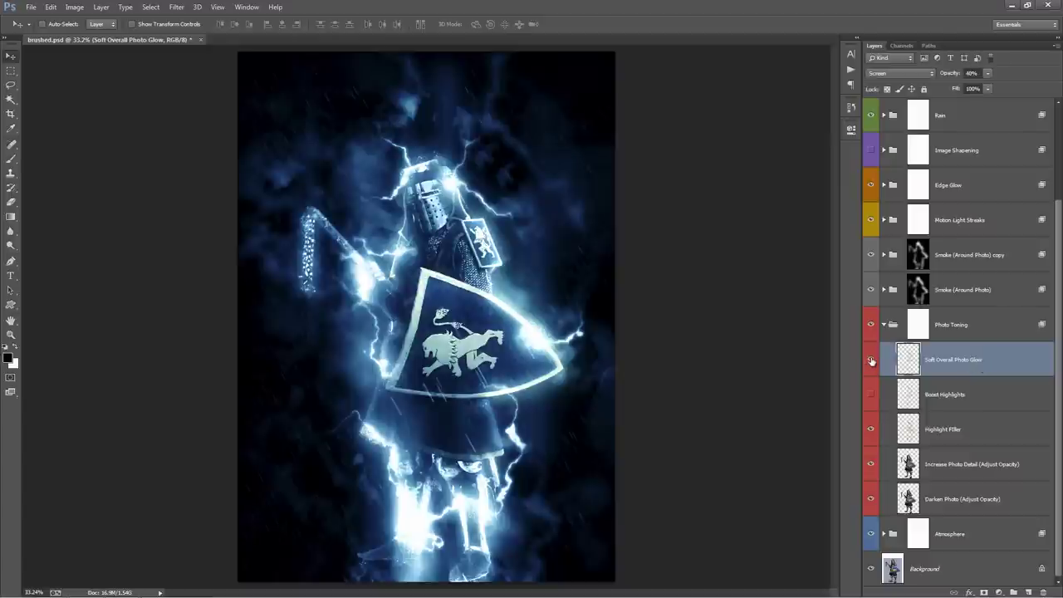
click(872, 359)
click(872, 360)
click(872, 362)
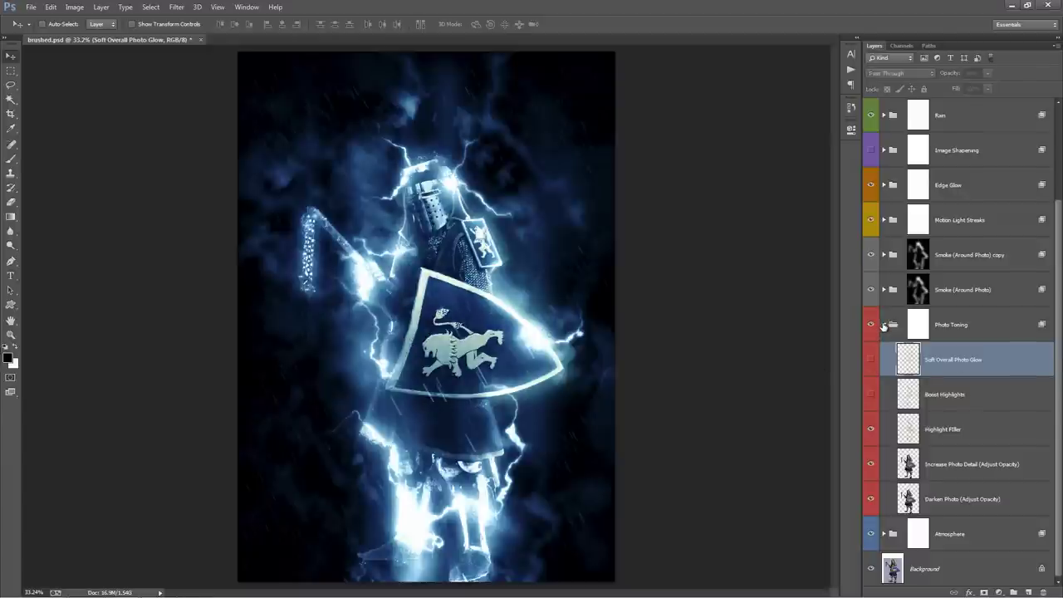
Step: Collapse the Photo Toning group and compare the image without the Atmosphere group, also briefly without the Color group
click(884, 325)
click(984, 478)
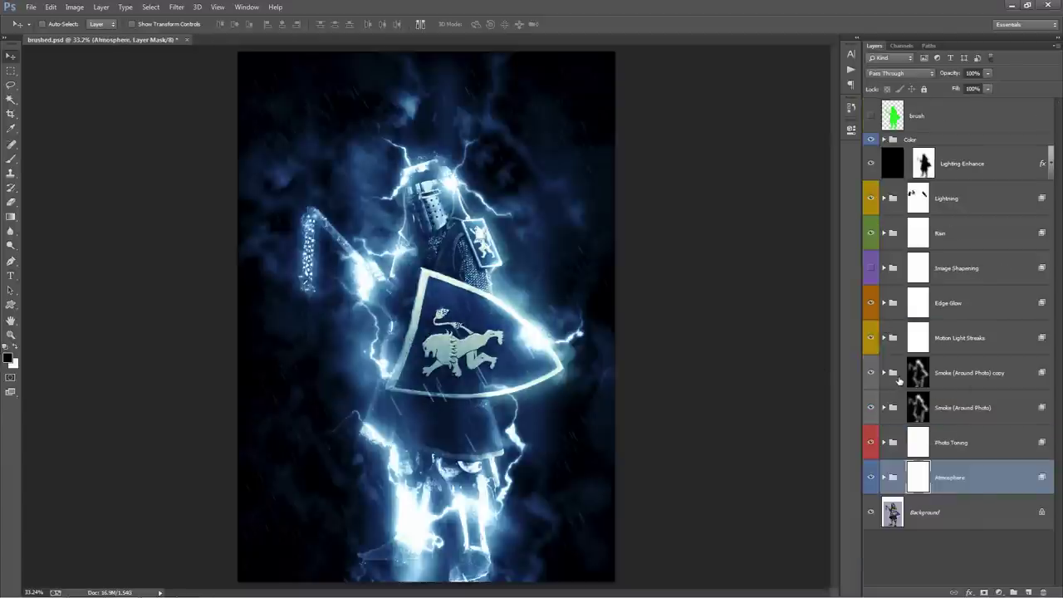
click(870, 480)
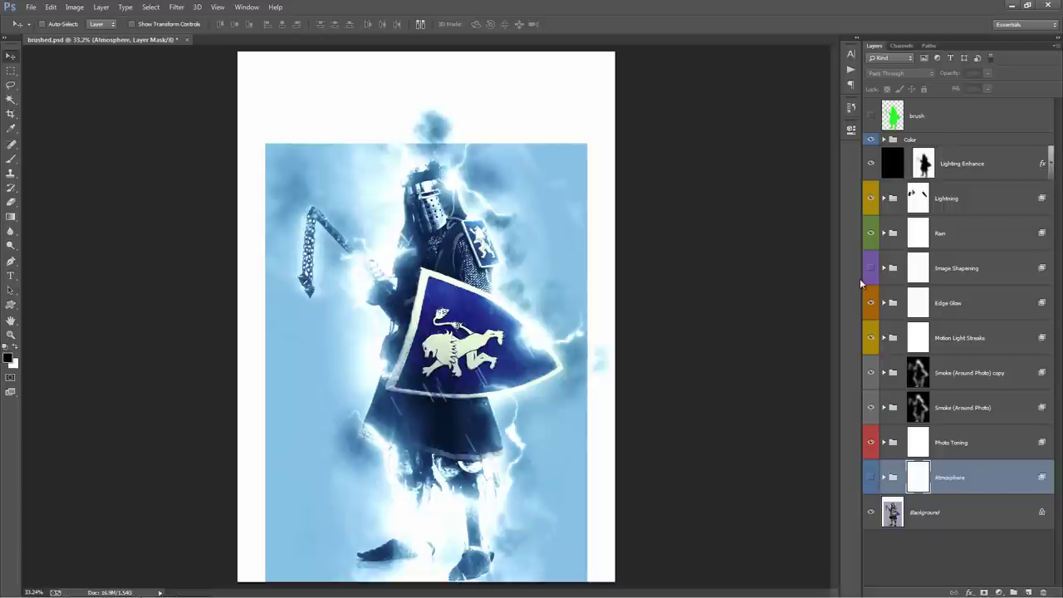
click(870, 139)
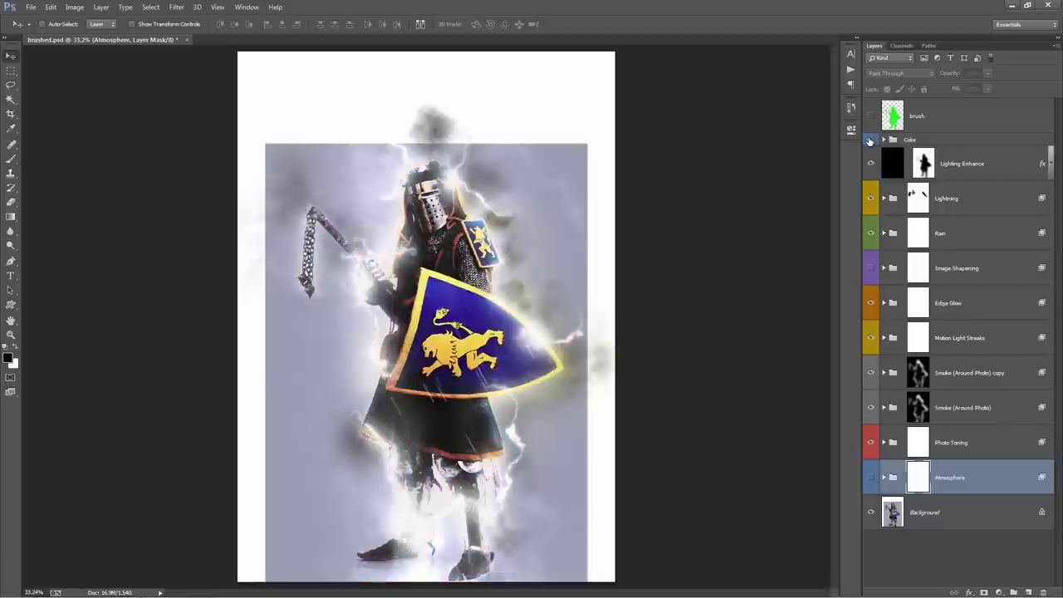
click(870, 140)
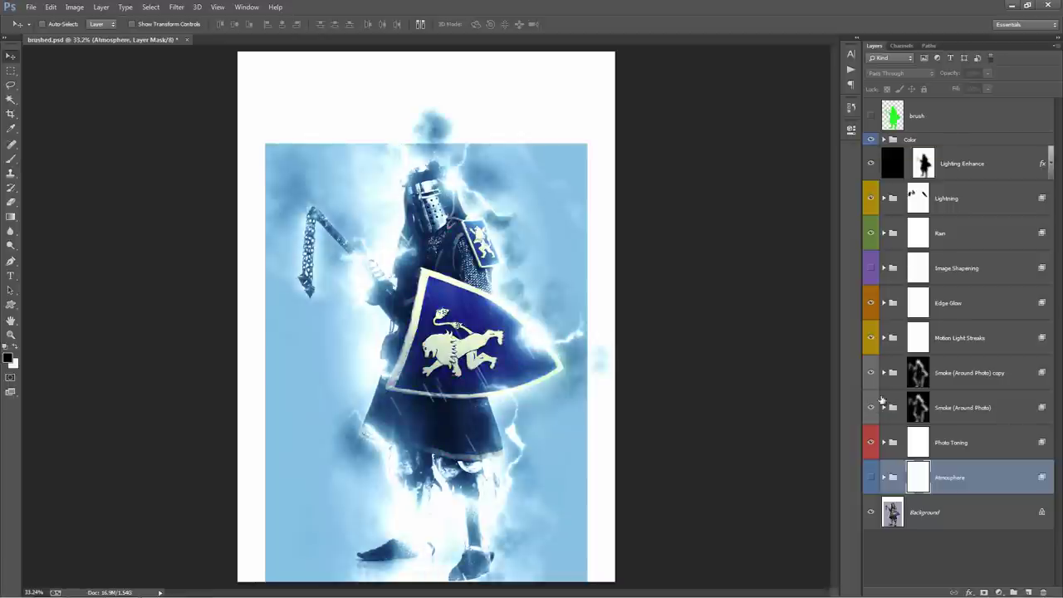
click(871, 479)
Step: Expand the Atmosphere group and compare the background with and without its Darken Clouds group
click(884, 478)
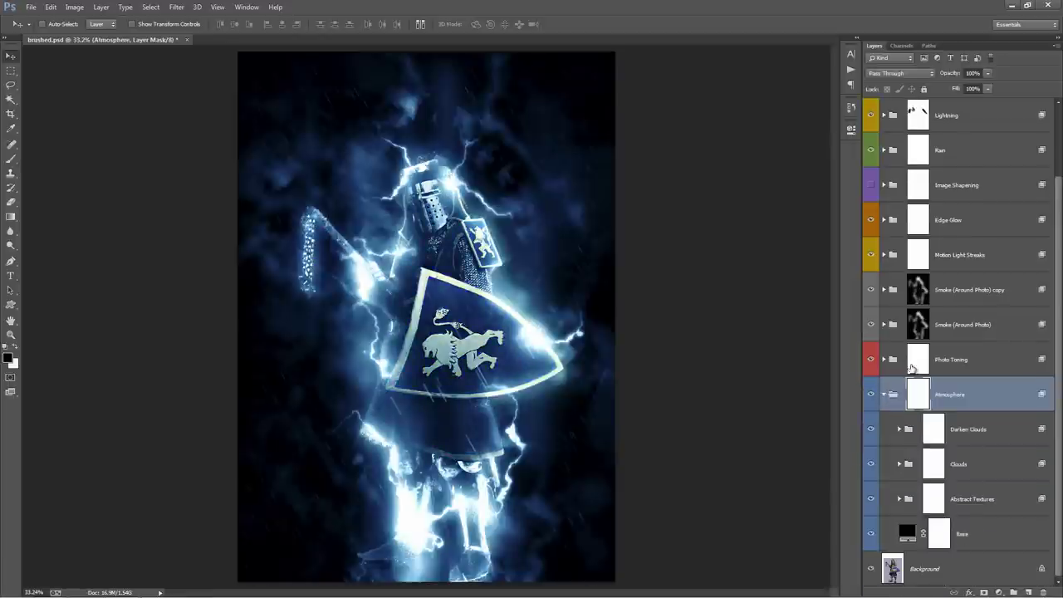
click(983, 428)
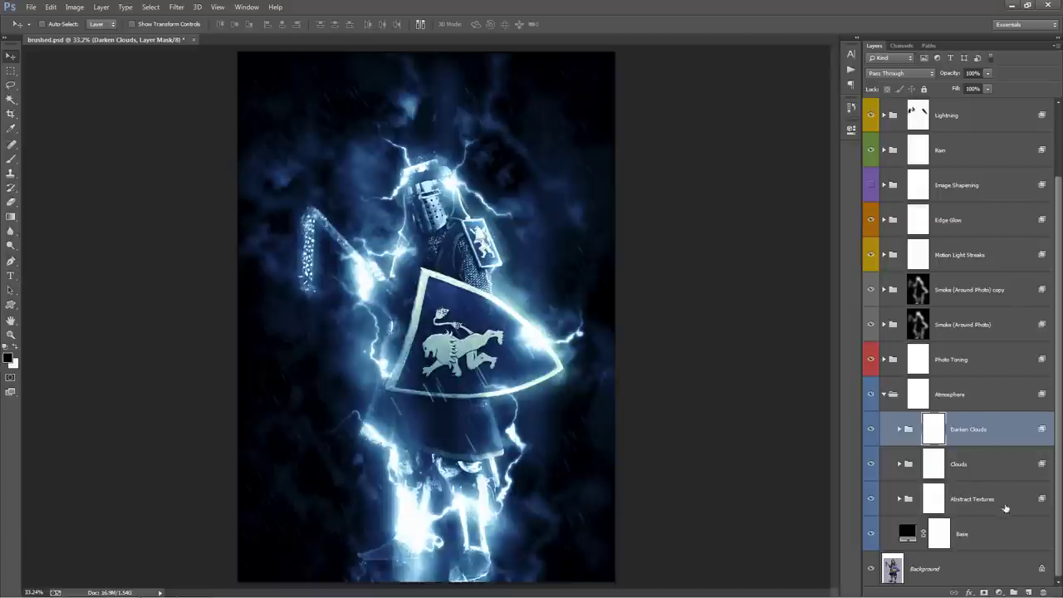
click(1001, 504)
click(983, 429)
click(872, 429)
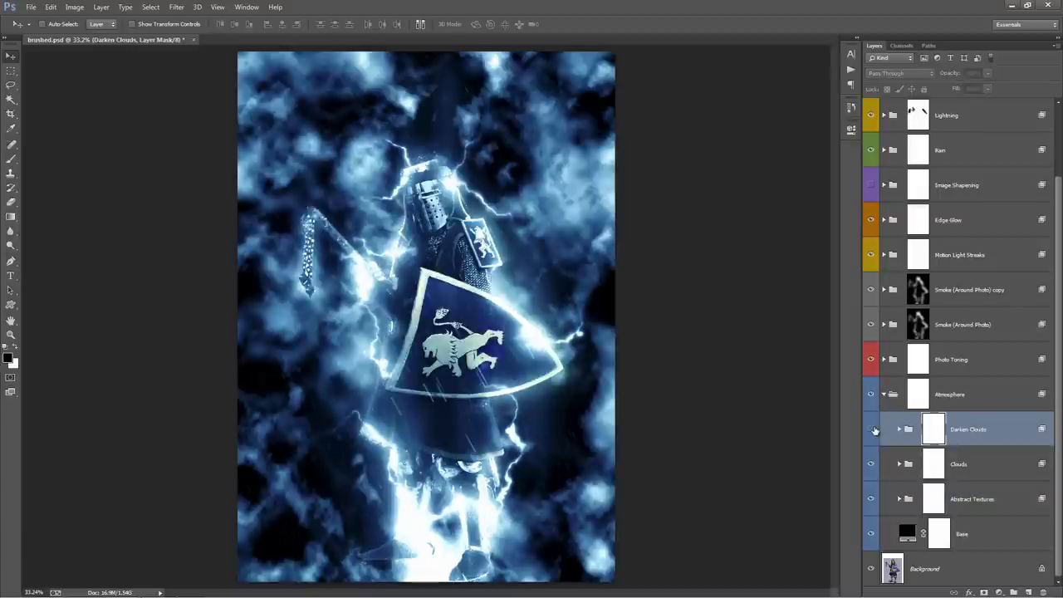
click(872, 429)
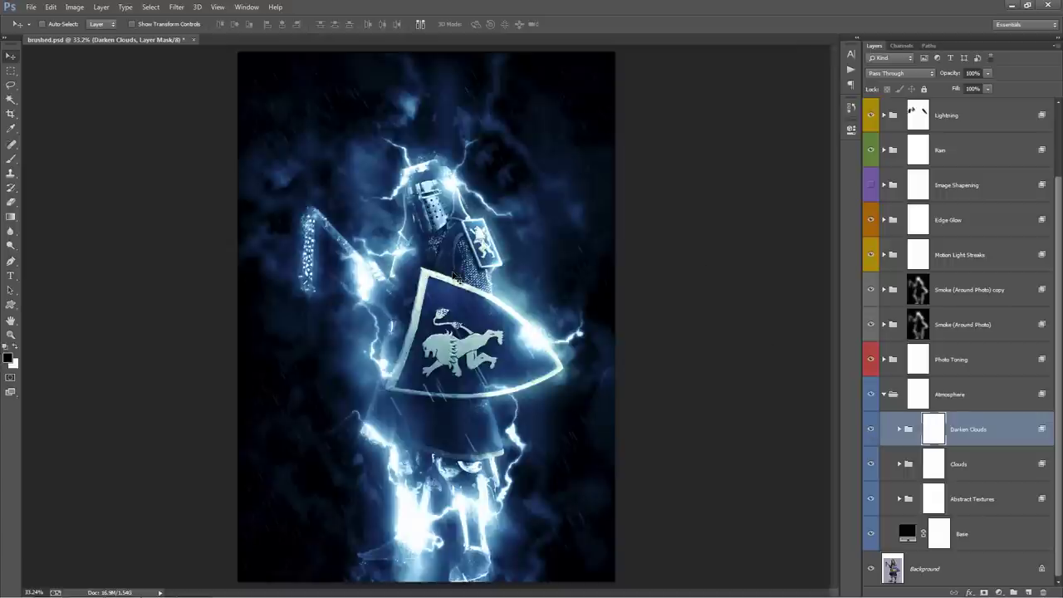
Step: Expand the Darken Clouds group, hide Overall Cloud Darkening, and compare the image with and without Image Border Darken
click(899, 428)
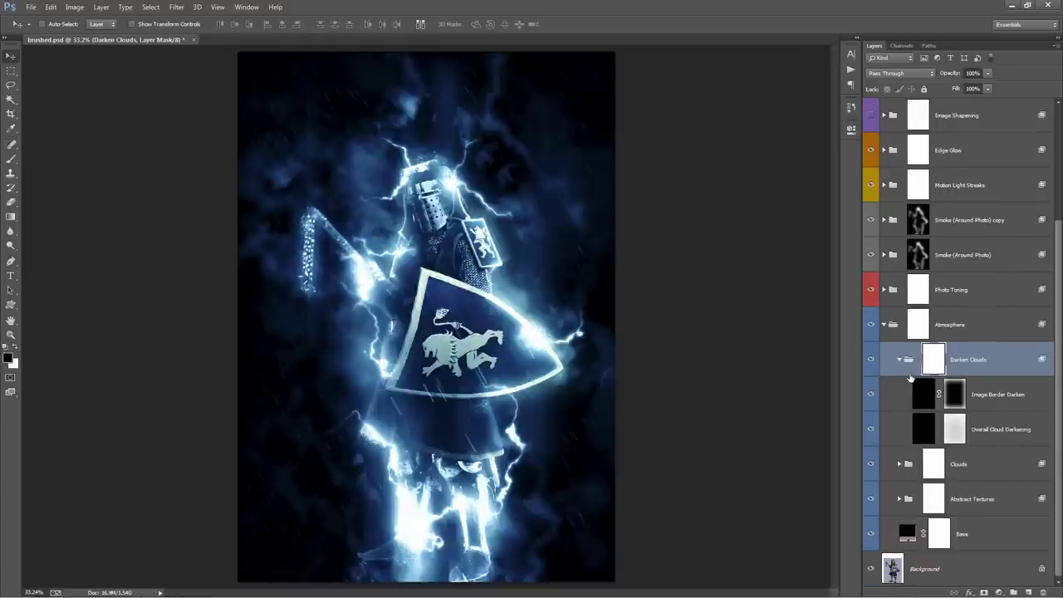
click(991, 397)
click(871, 430)
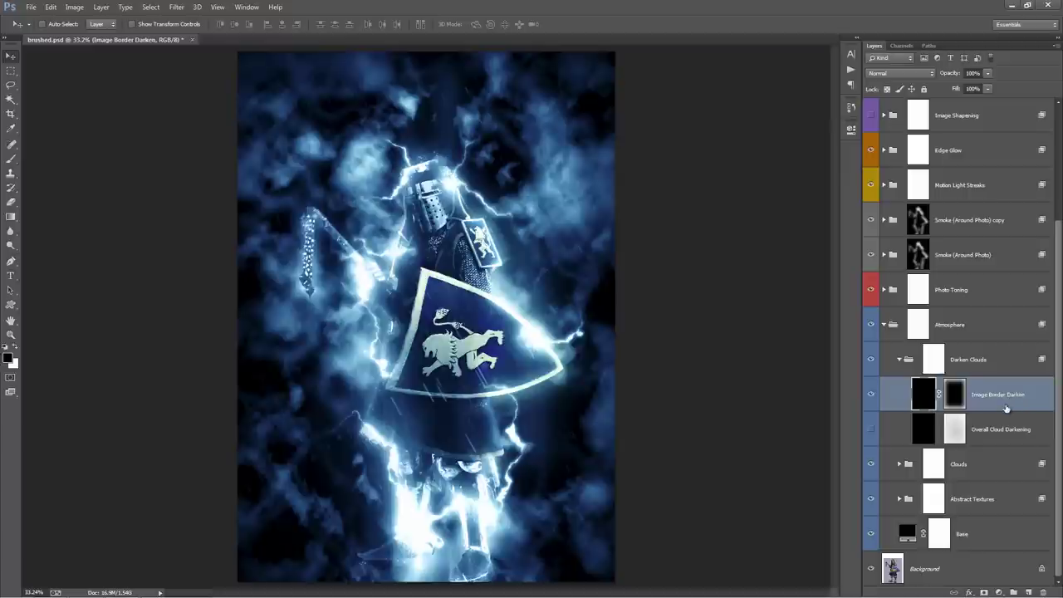
click(872, 396)
click(869, 396)
Step: Select the Overall Cloud Darkening layer and toggle its visibility to compare, leaving it shown
click(980, 433)
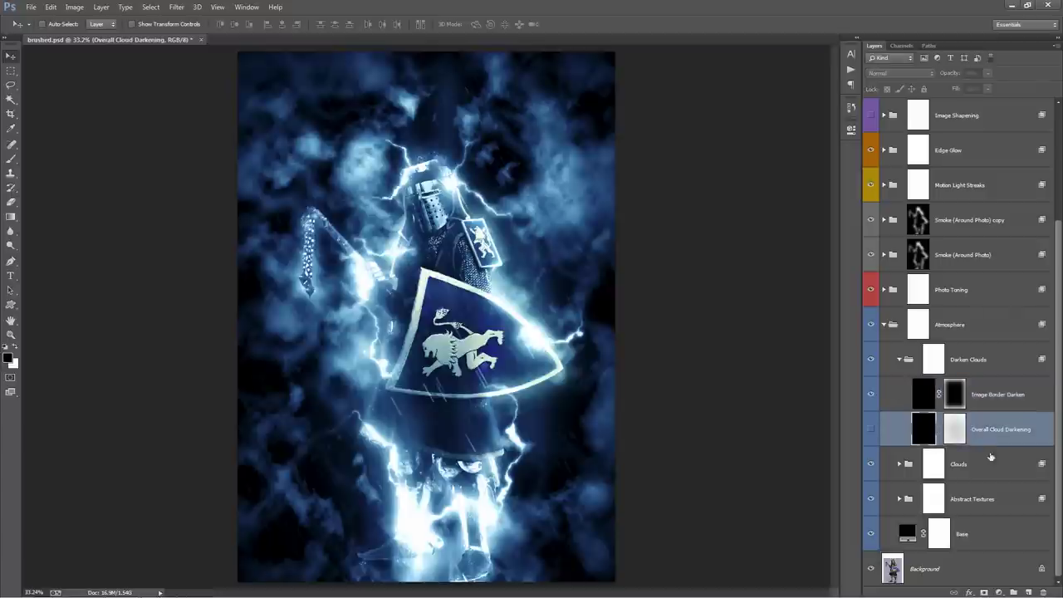
click(872, 430)
click(871, 429)
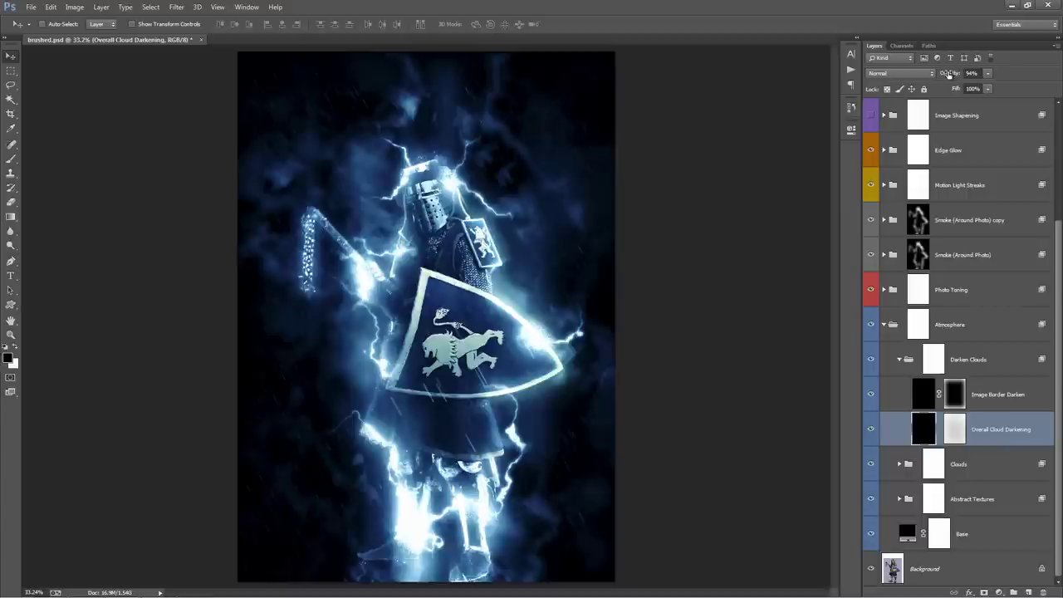
Step: Try the Overall Cloud Darkening layer at 0% opacity, and set it to 50%
drag(948, 74, 1011, 81)
text(0)
key(Return)
text(50)
key(Return)
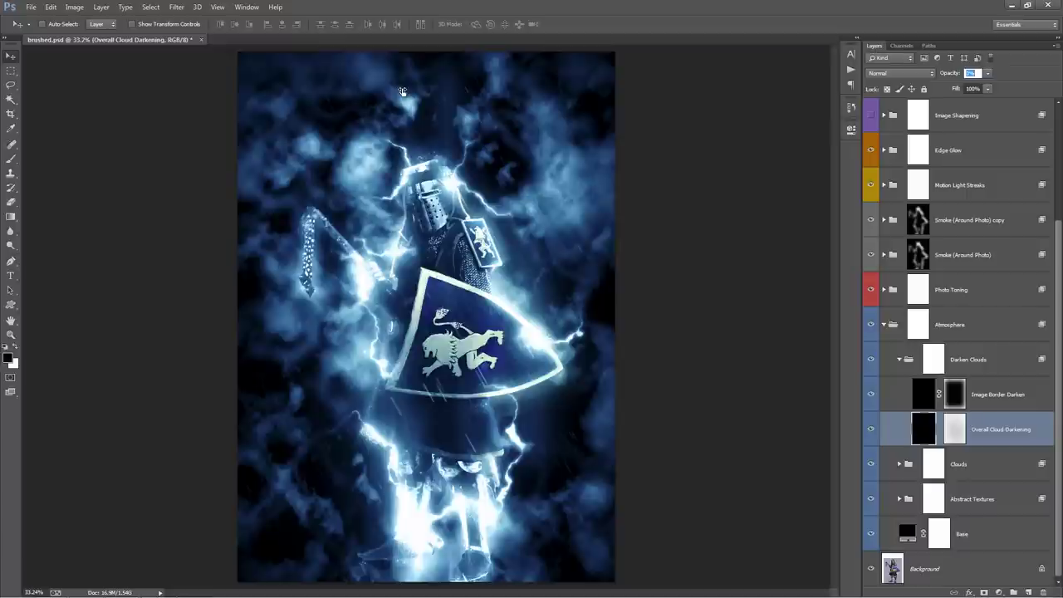
Step: Try the Overall Cloud Darkening layer at 75% and 100% opacity, and set it to 89%
text(75)
key(Return)
text(100)
key(Return)
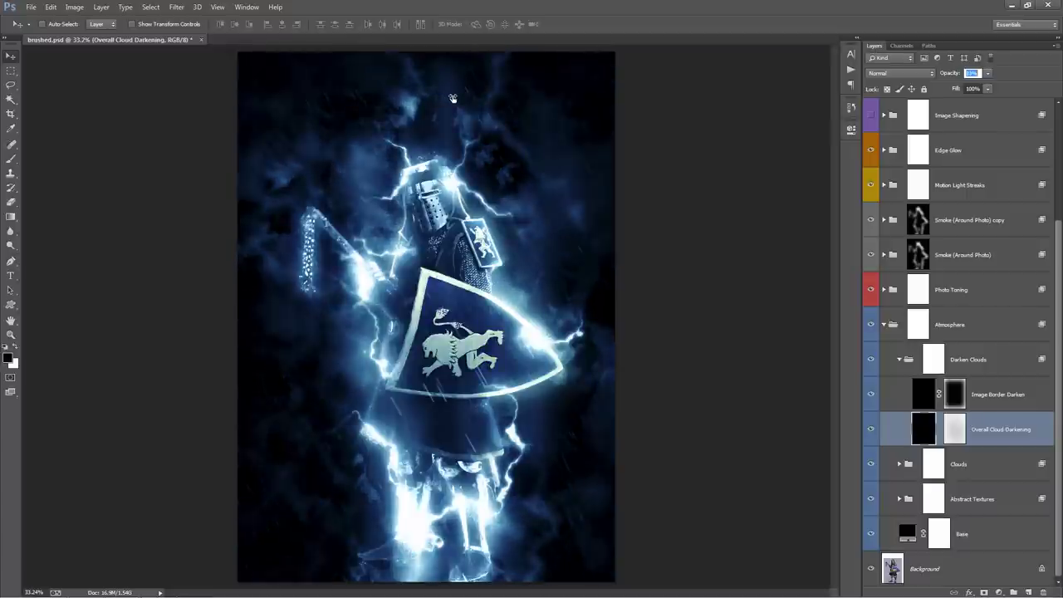
text(89)
key(Return)
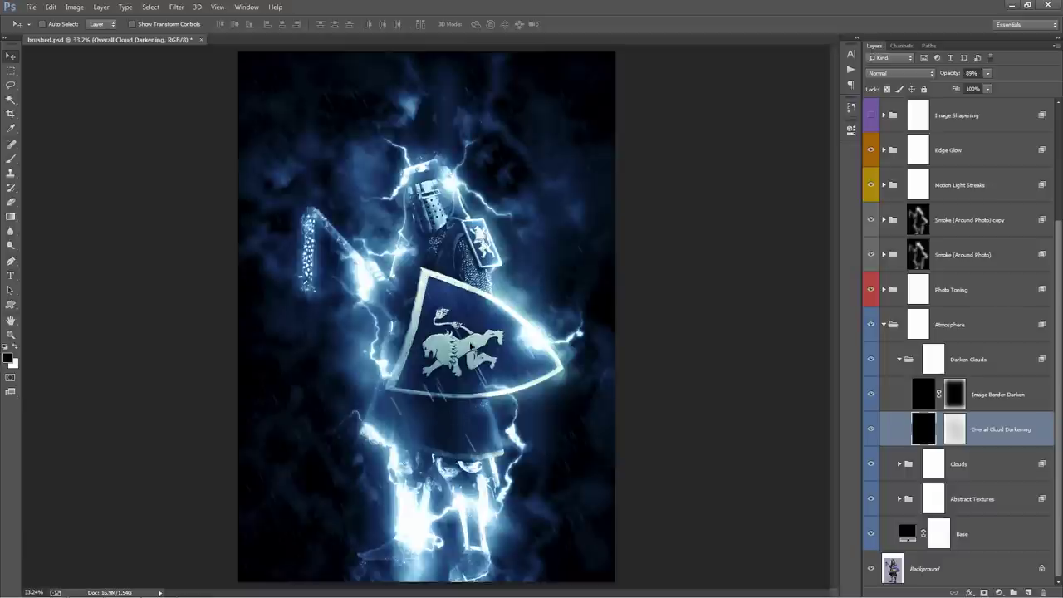
click(956, 76)
drag(956, 76, 954, 76)
Step: Compare the image with and without the Clouds group in the Atmosphere group, and look through its cloud layers
click(972, 366)
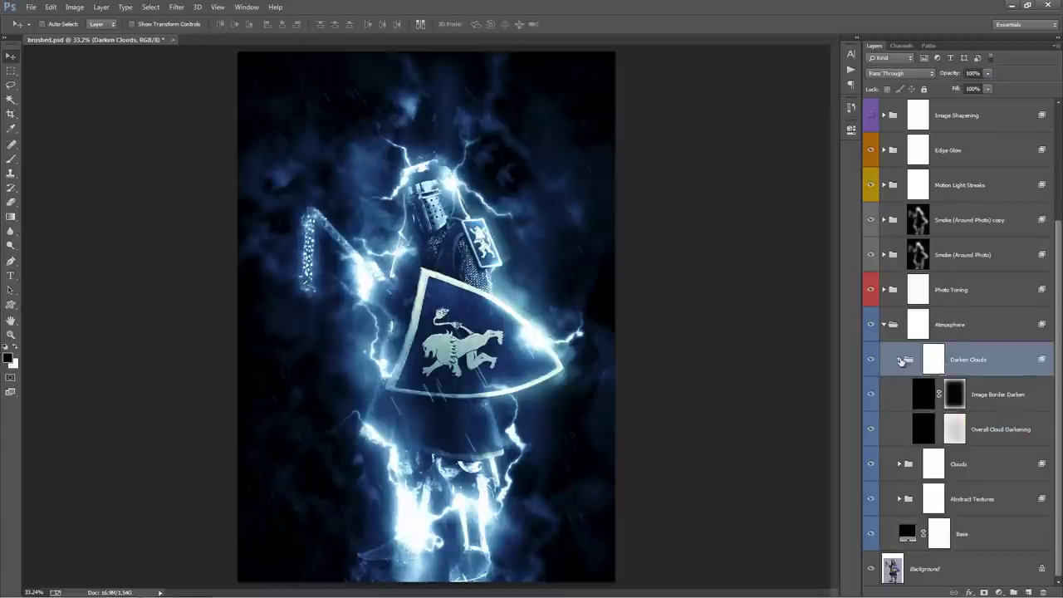
click(905, 362)
click(995, 464)
click(870, 464)
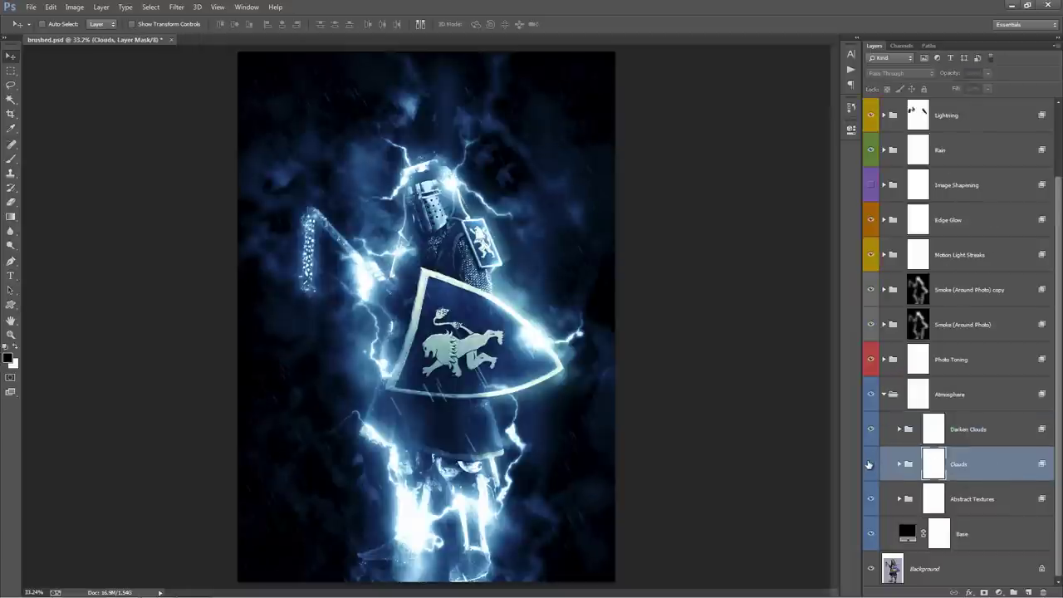
click(871, 464)
click(870, 464)
click(870, 464)
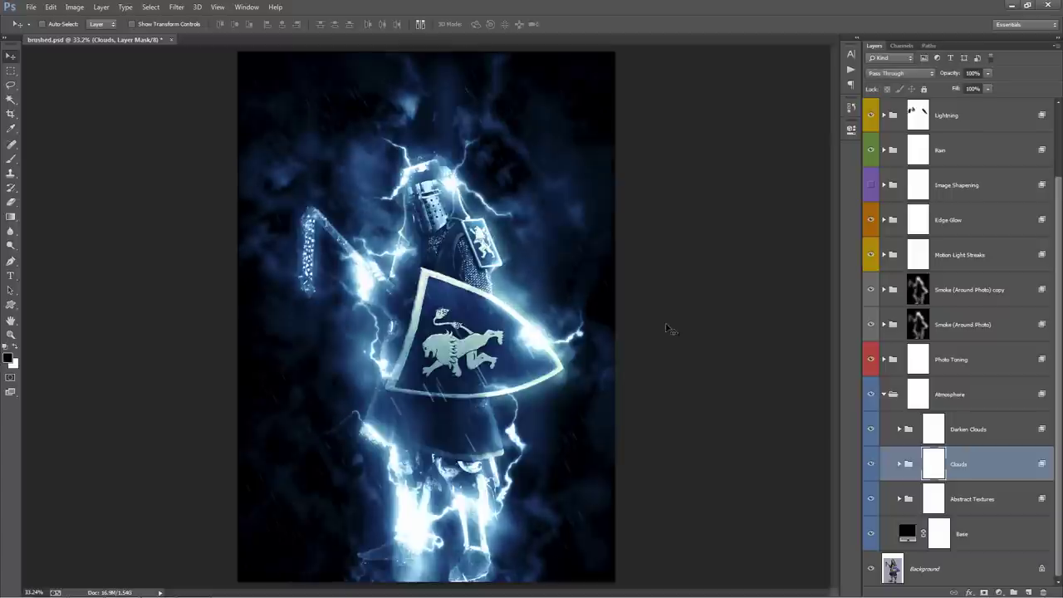
click(900, 465)
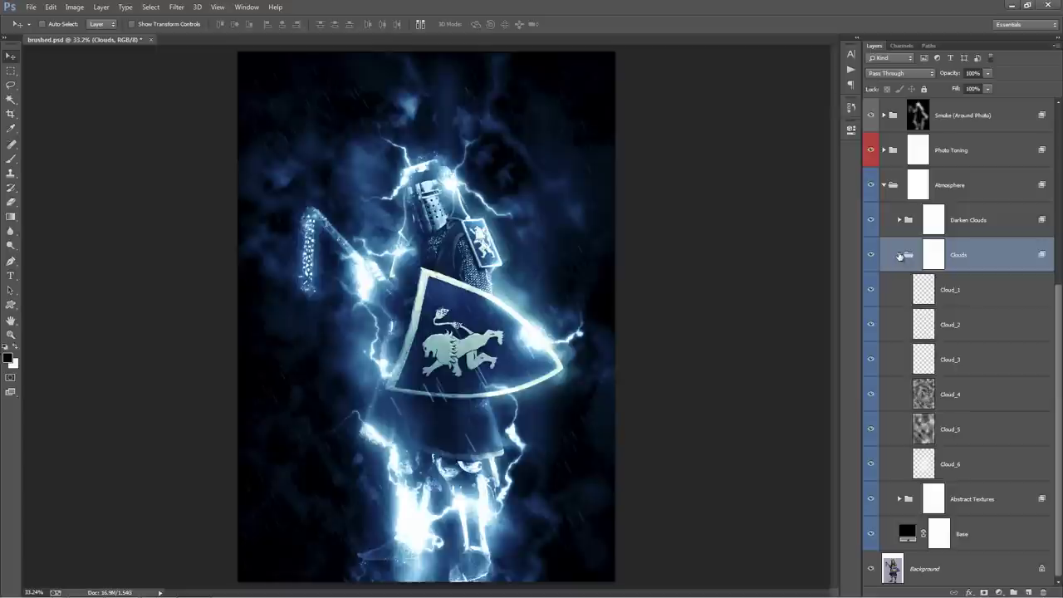
click(899, 256)
Step: Expand the Abstract Textures group, preview its Background Abstract Texture layers by toggling their visibility, and collapse the group
click(988, 502)
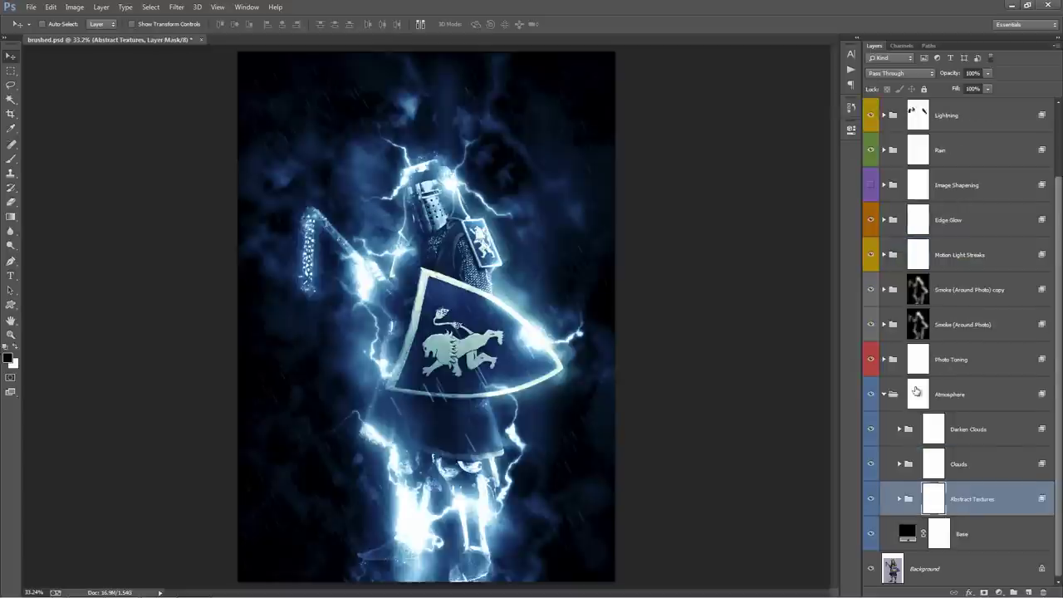
click(899, 499)
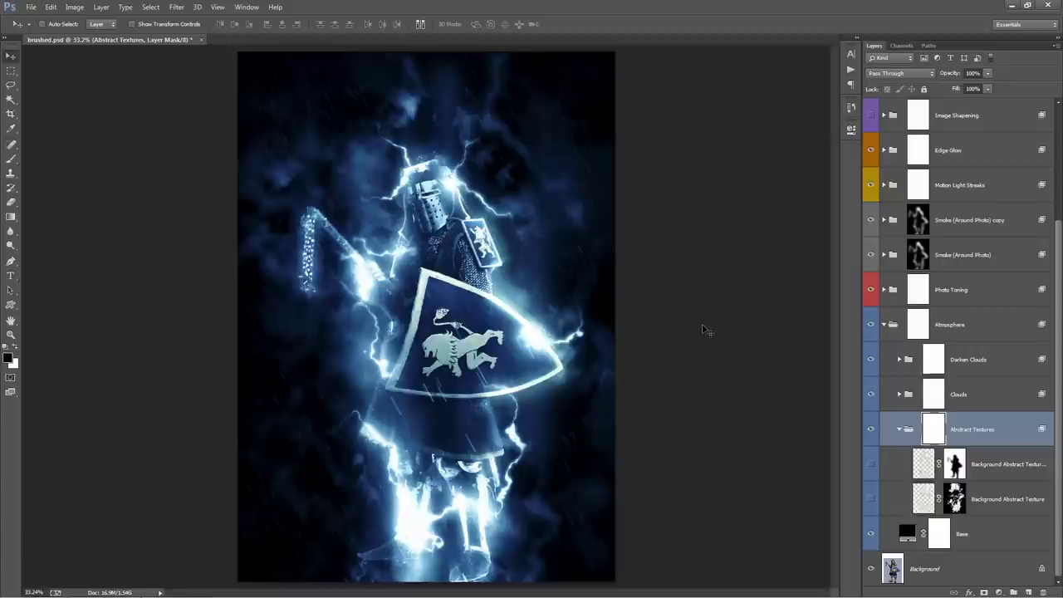
click(869, 497)
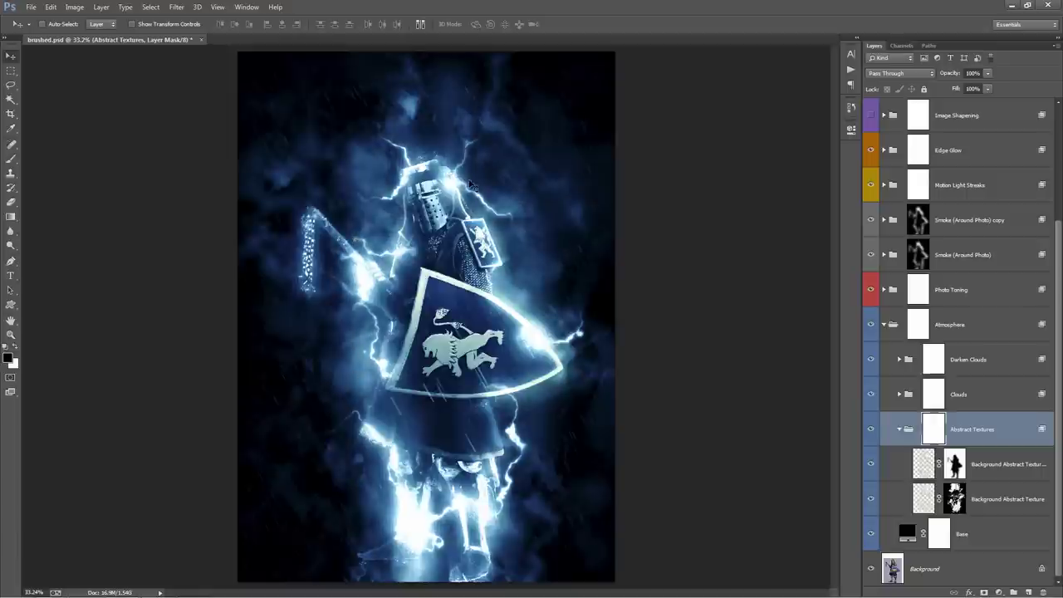
click(871, 465)
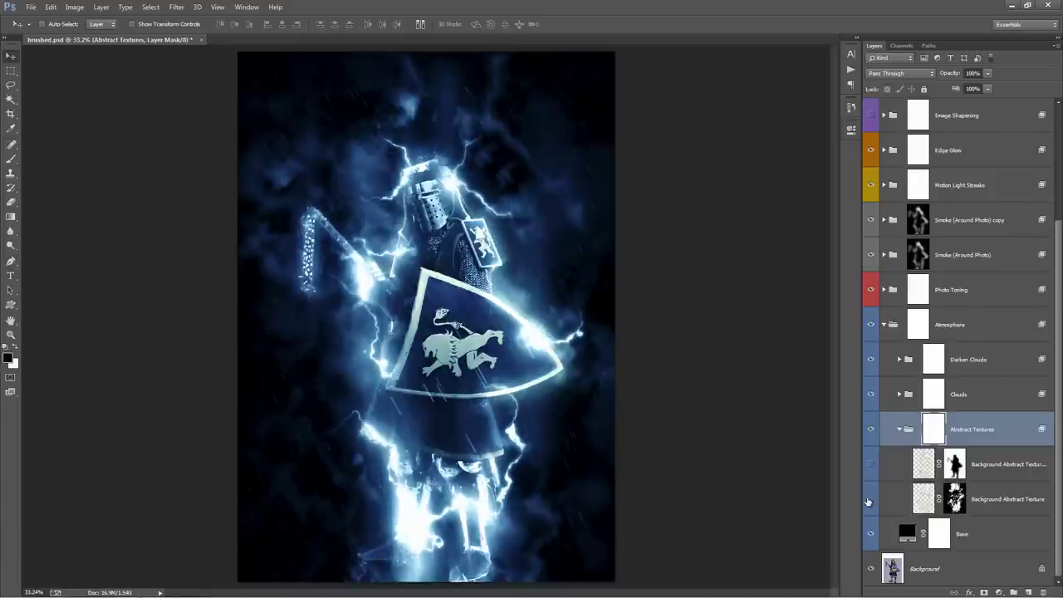
click(899, 428)
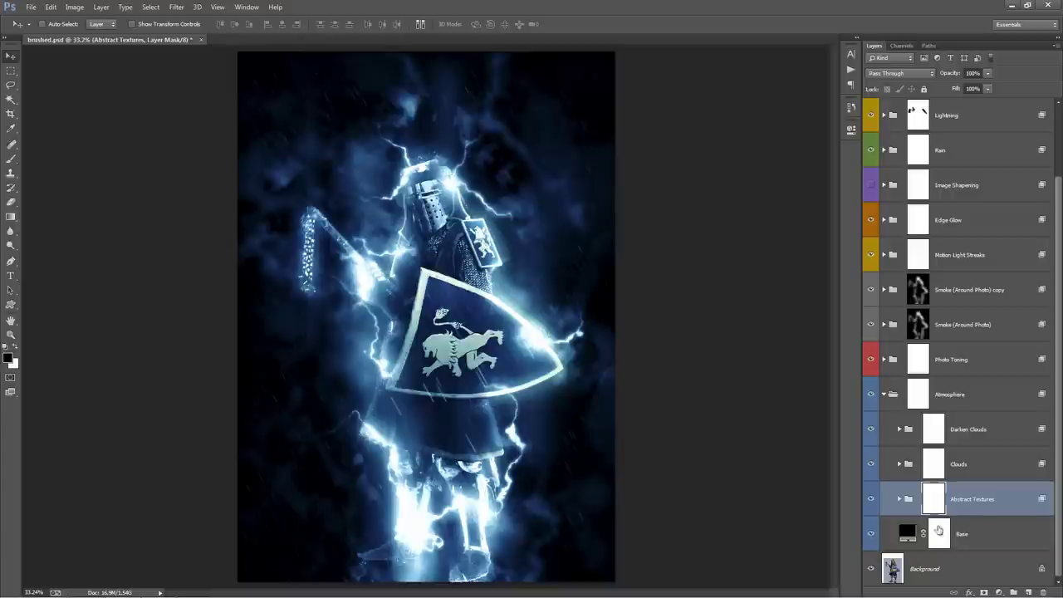
Step: Compare the image with and without the Base layer, and collapse the Atmosphere group
click(884, 536)
click(870, 536)
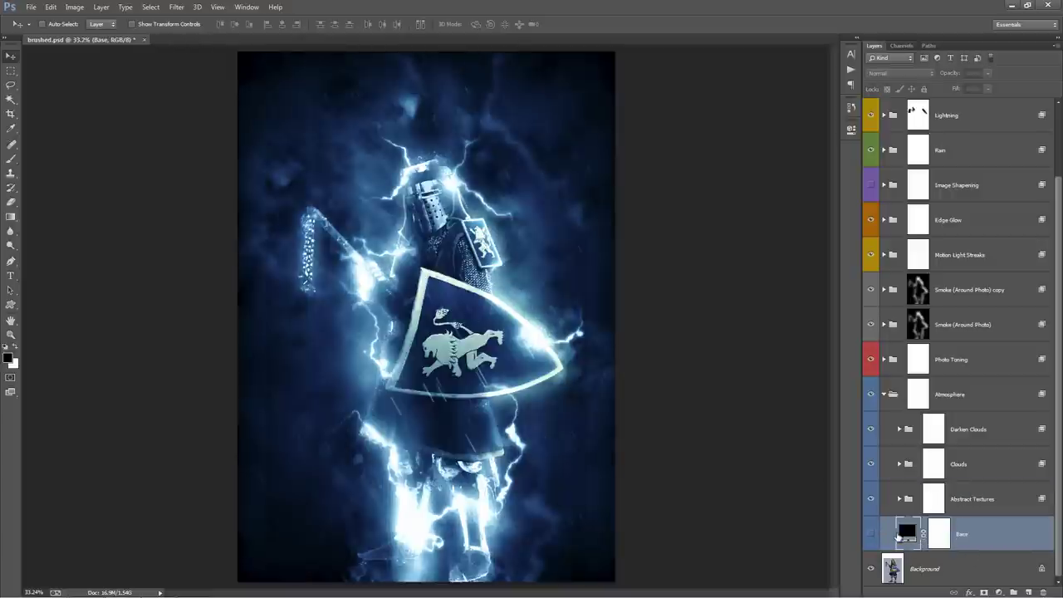
click(869, 537)
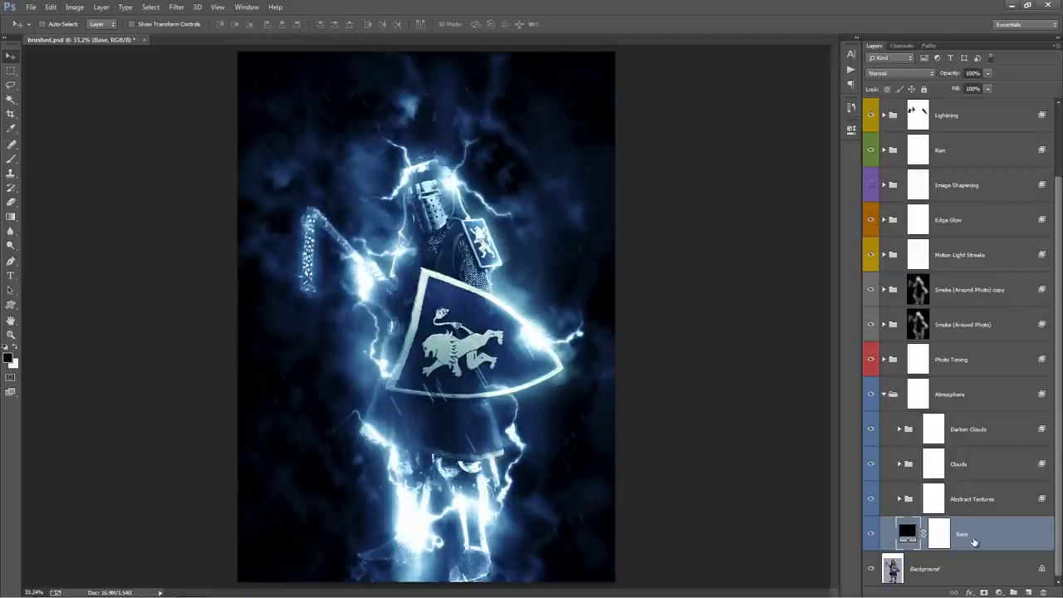
click(886, 396)
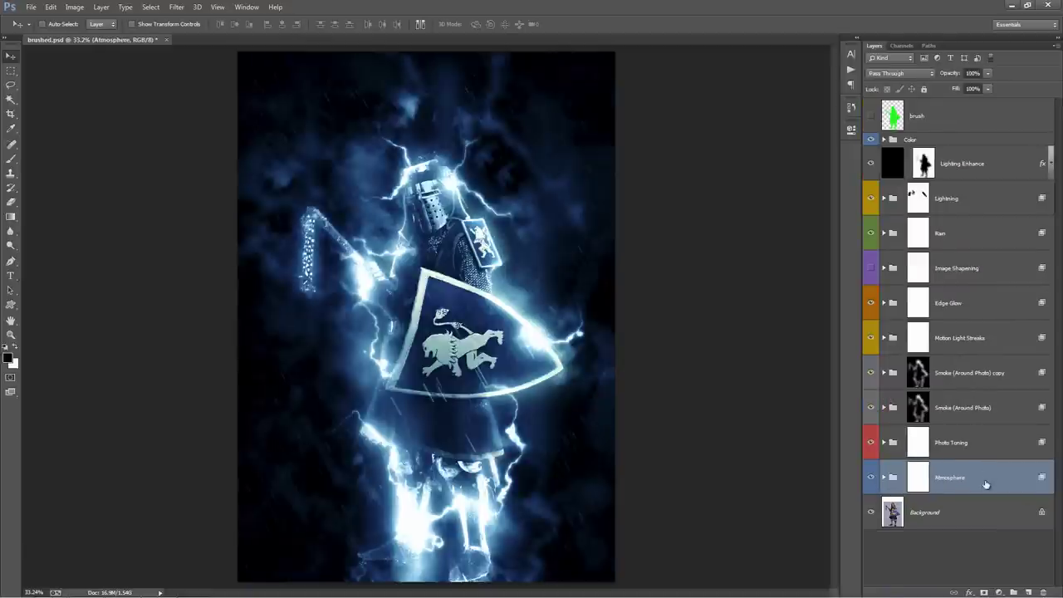
Step: Paint black on the Atmosphere group's mask around the knight's feet with a 1000 px brush at 55% opacity, and check the group's visibility
click(966, 443)
click(974, 484)
click(920, 477)
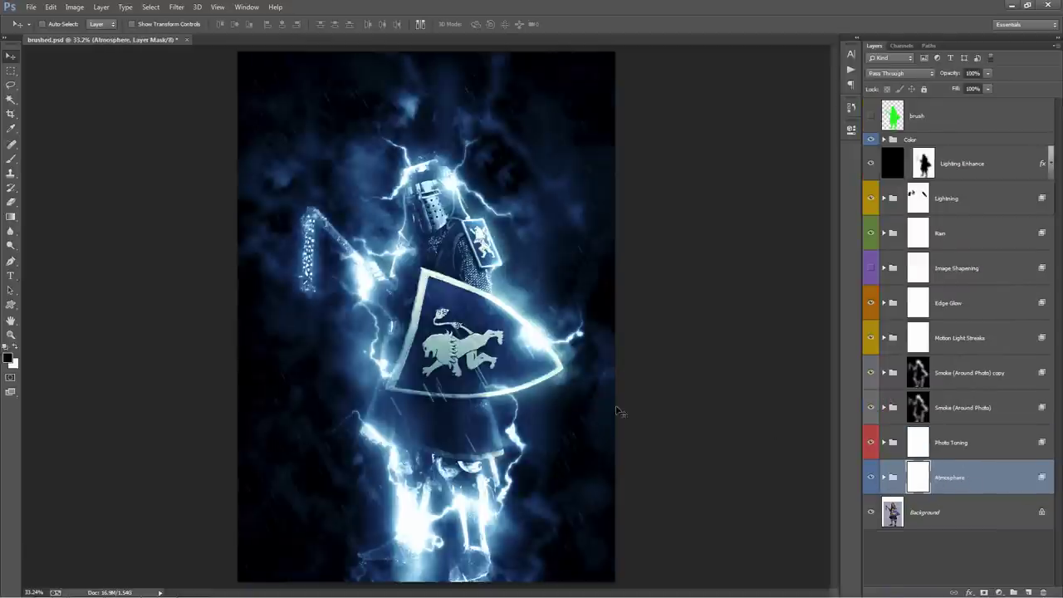
key(b)
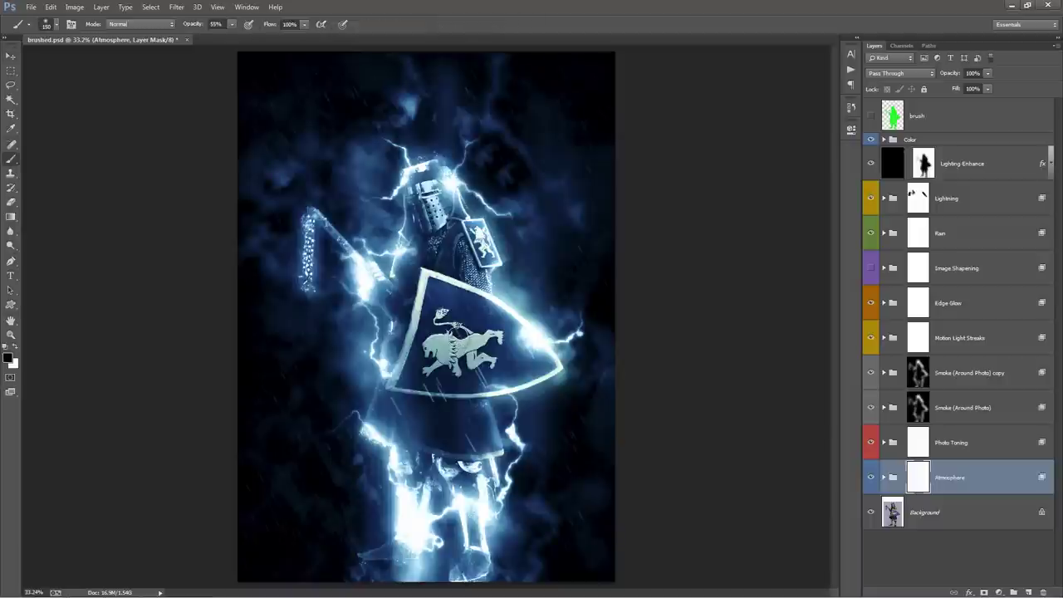
key(bracketright)
key(bracketright)
key(bracketright)
key(bracketright)
key(bracketright)
key(bracketright)
key(bracketright)
key(bracketright)
key(bracketright)
key(bracketright)
key(bracketright)
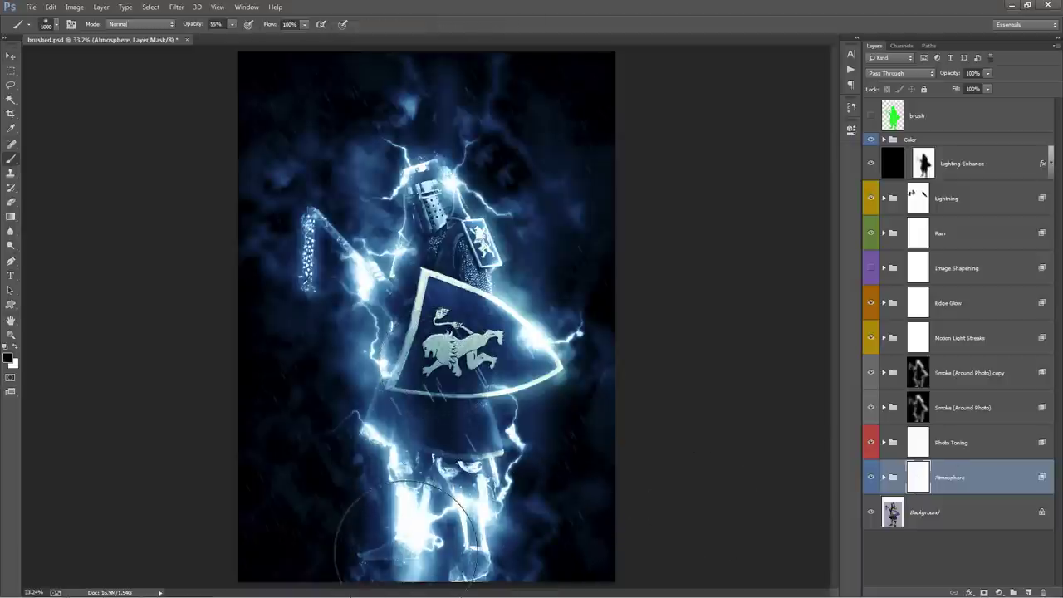
drag(374, 532, 432, 523)
mouse_move(502, 569)
mouse_down()
mouse_move(534, 546)
mouse_move(510, 462)
mouse_move(499, 471)
mouse_move(573, 548)
mouse_up()
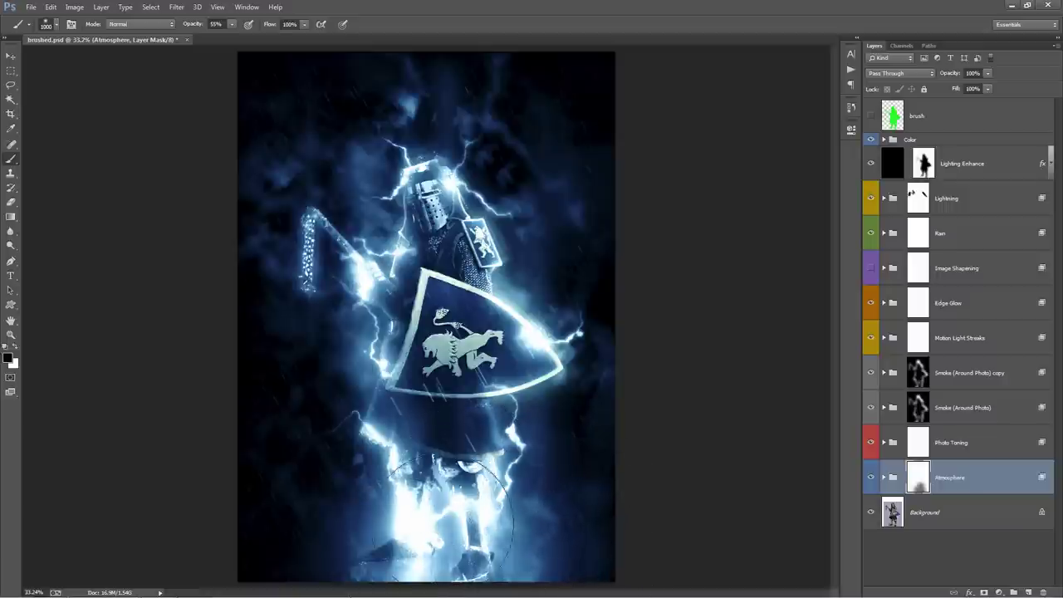
click(871, 480)
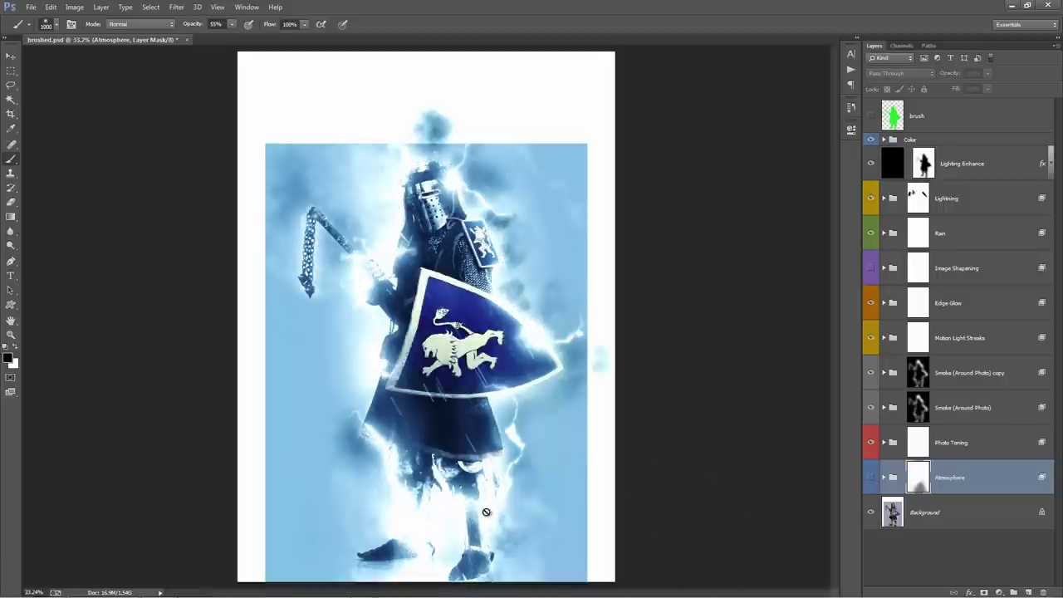
click(868, 480)
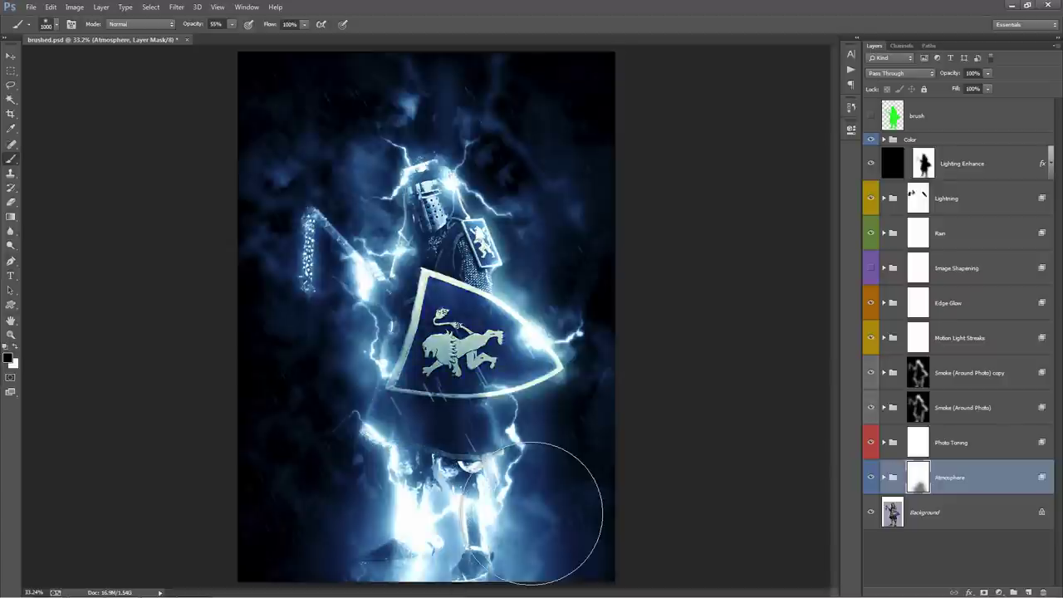
Step: Paint more black on the Atmosphere mask from the knight's legs up over the body and around the helmet
key(x)
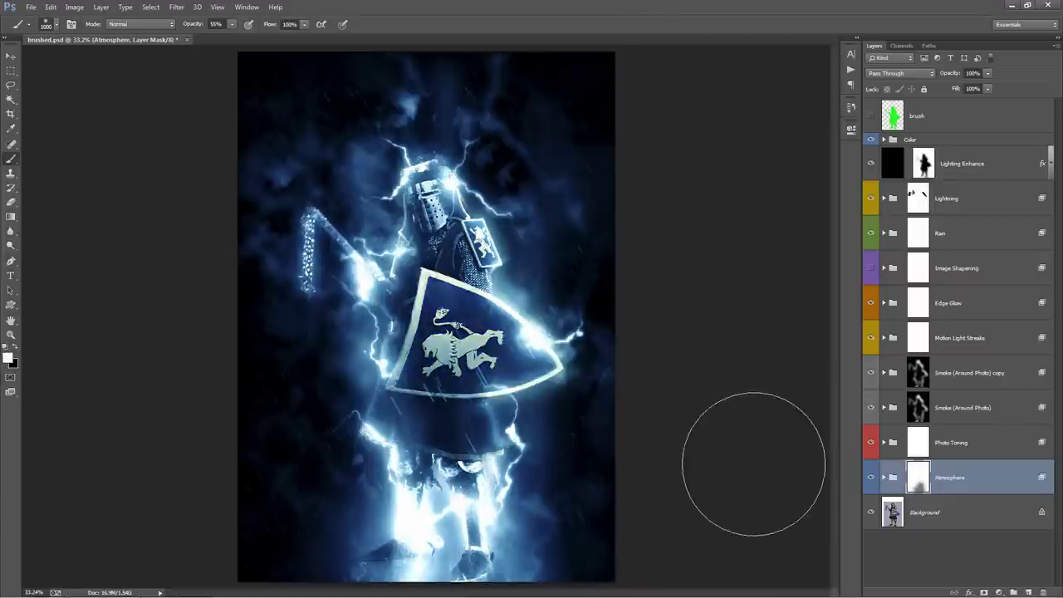
key(x)
key(bracketleft)
key(bracketleft)
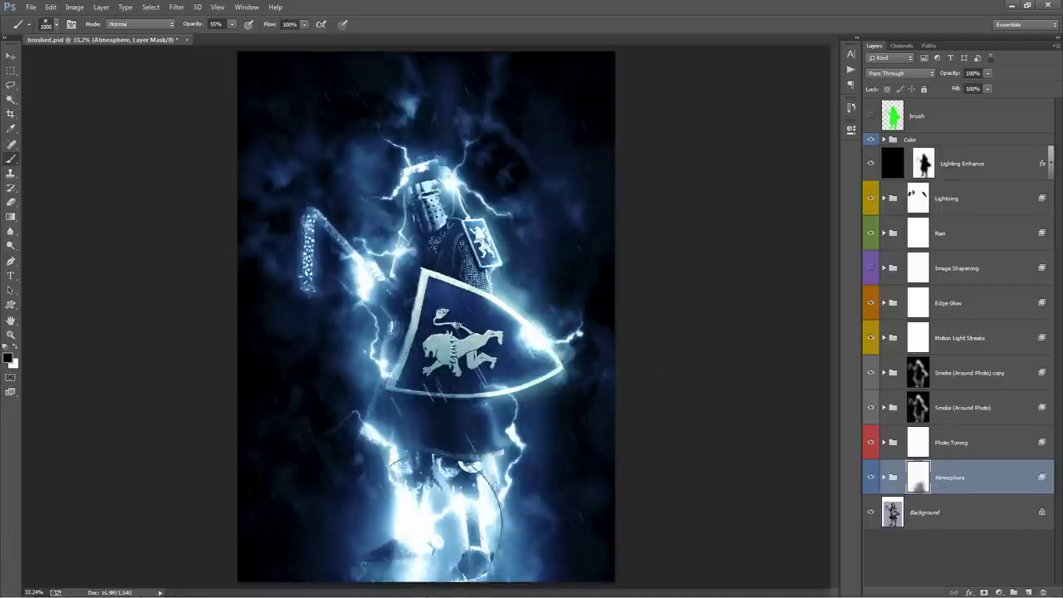
mouse_move(444, 513)
mouse_down()
mouse_move(415, 469)
mouse_move(398, 366)
mouse_move(397, 220)
mouse_up()
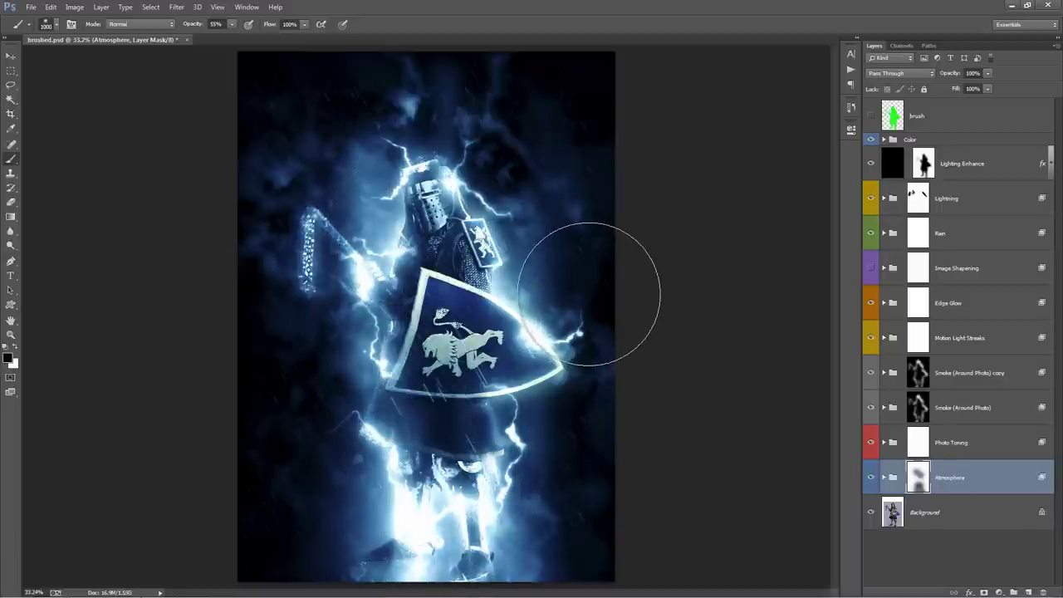
drag(427, 135, 444, 157)
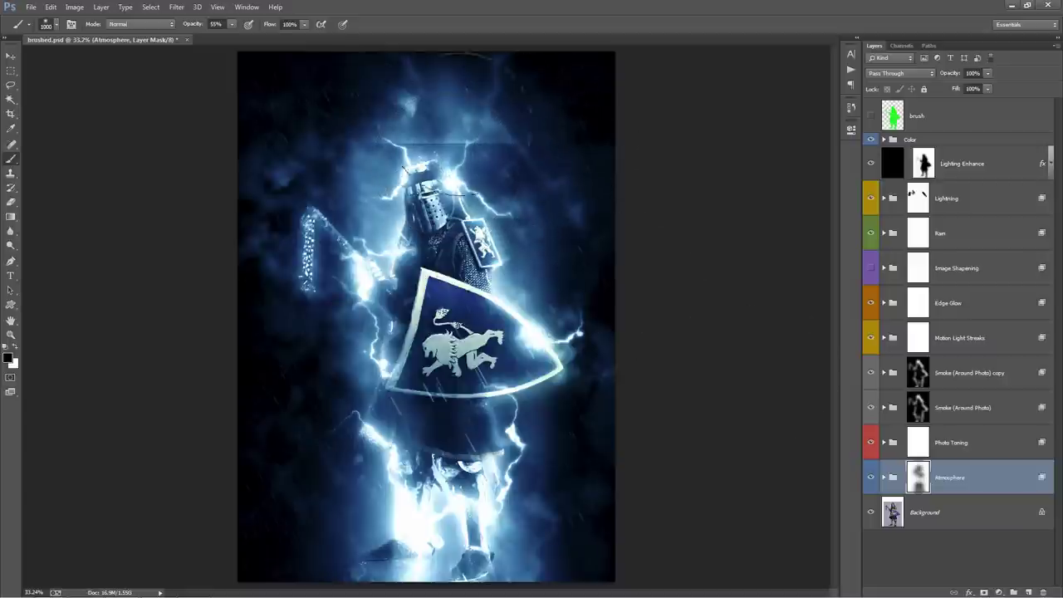
Step: Paint white on the Atmosphere mask above the helmet with the brush reduced to 400 px, restoring the dark background
key(x)
key(bracketleft)
key(bracketleft)
key(bracketleft)
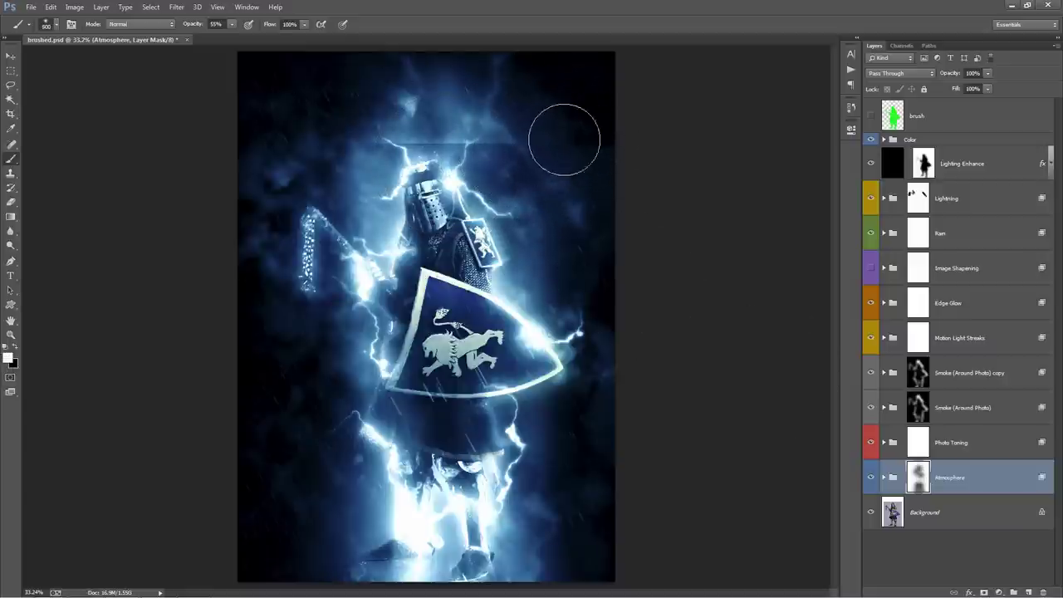
key(bracketleft)
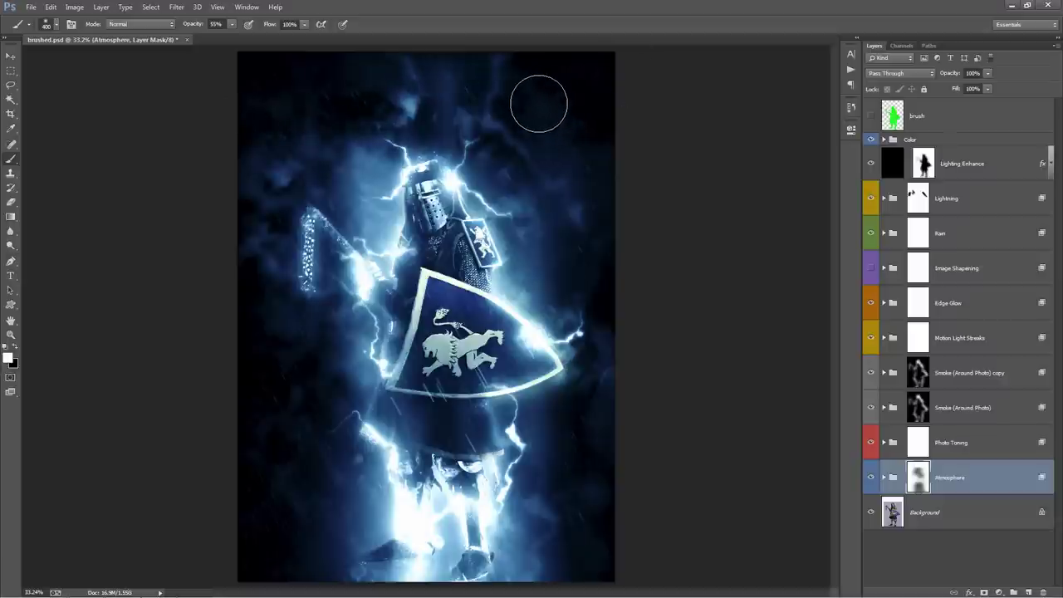
key(v)
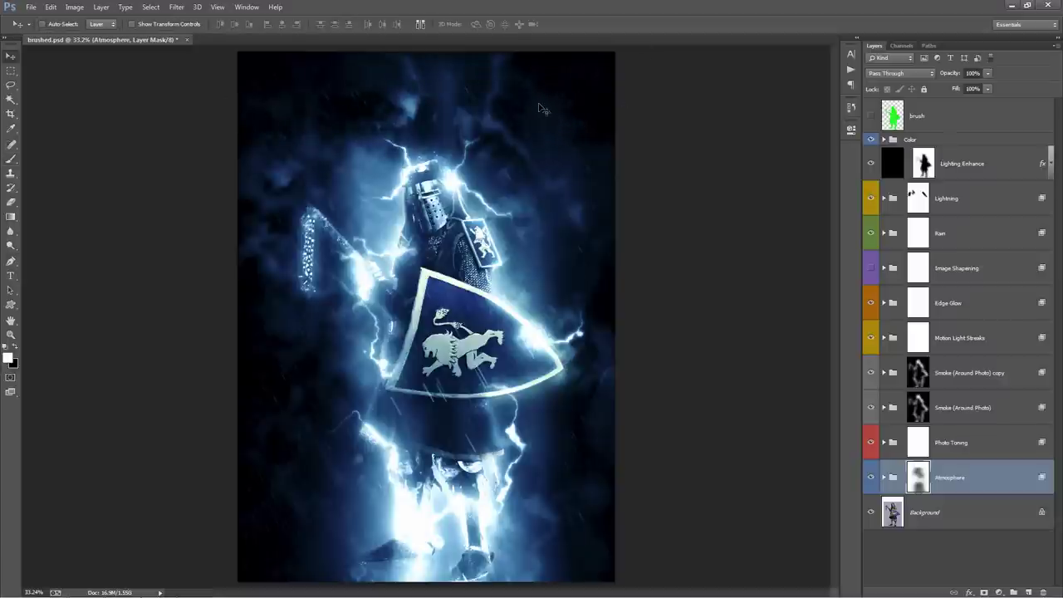
Step: Show the Image Sharpening group and the Extra Area Lightning layer inside the Lightning group
click(1004, 442)
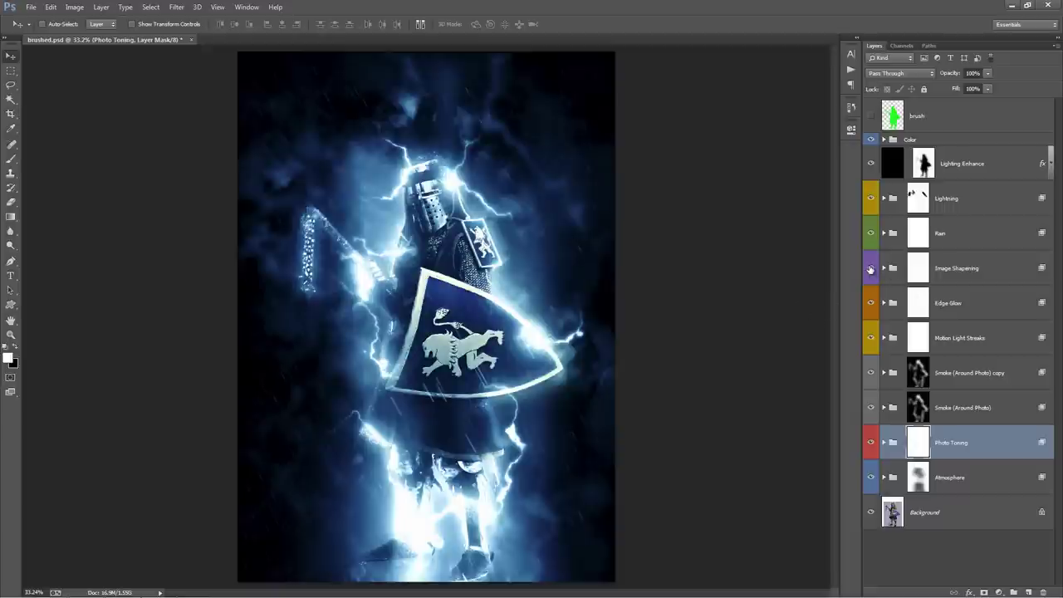
click(890, 234)
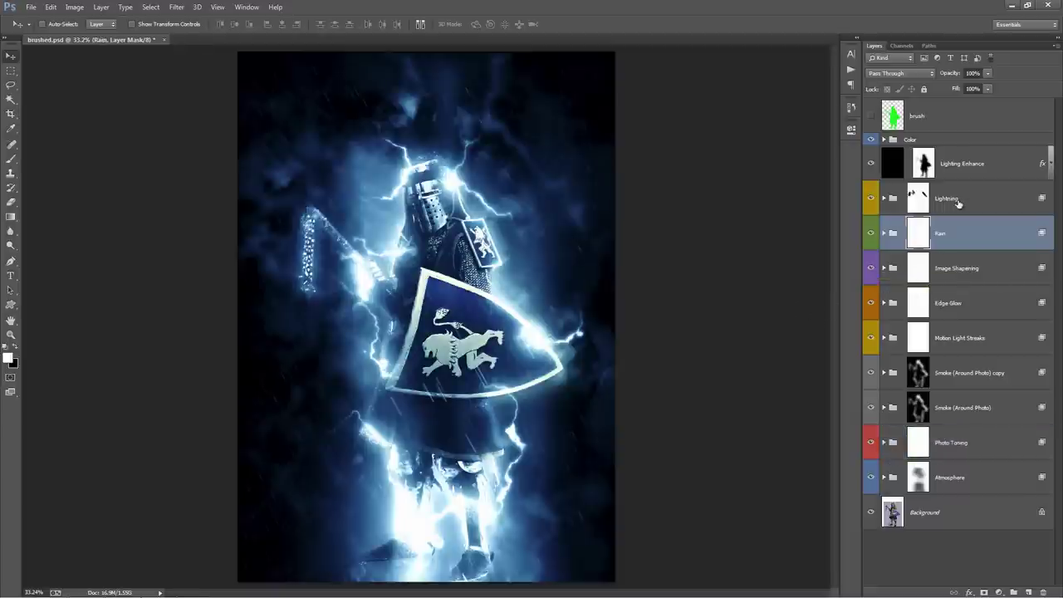
click(890, 198)
click(884, 198)
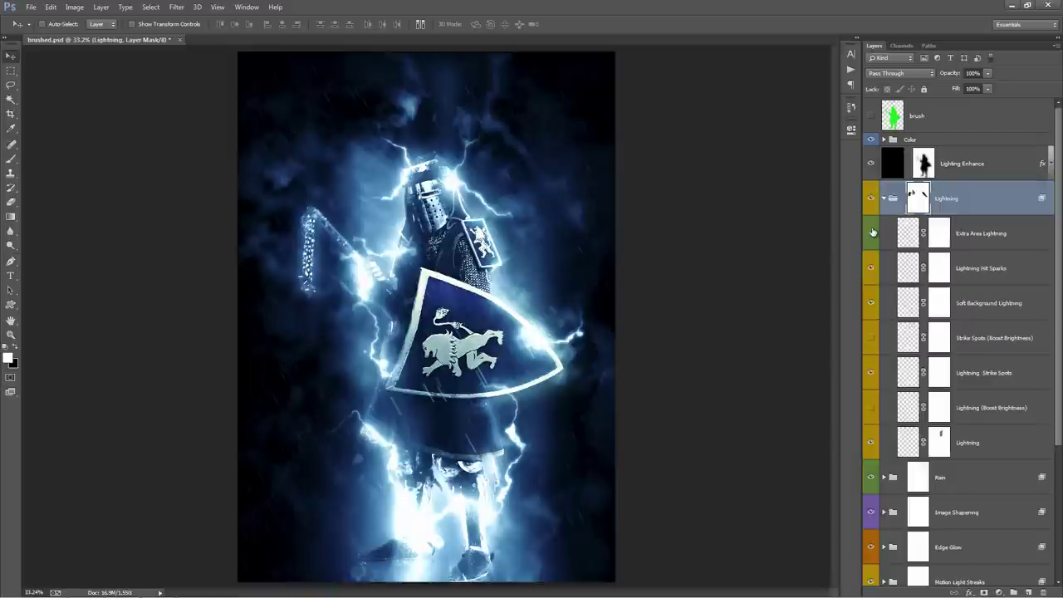
click(872, 234)
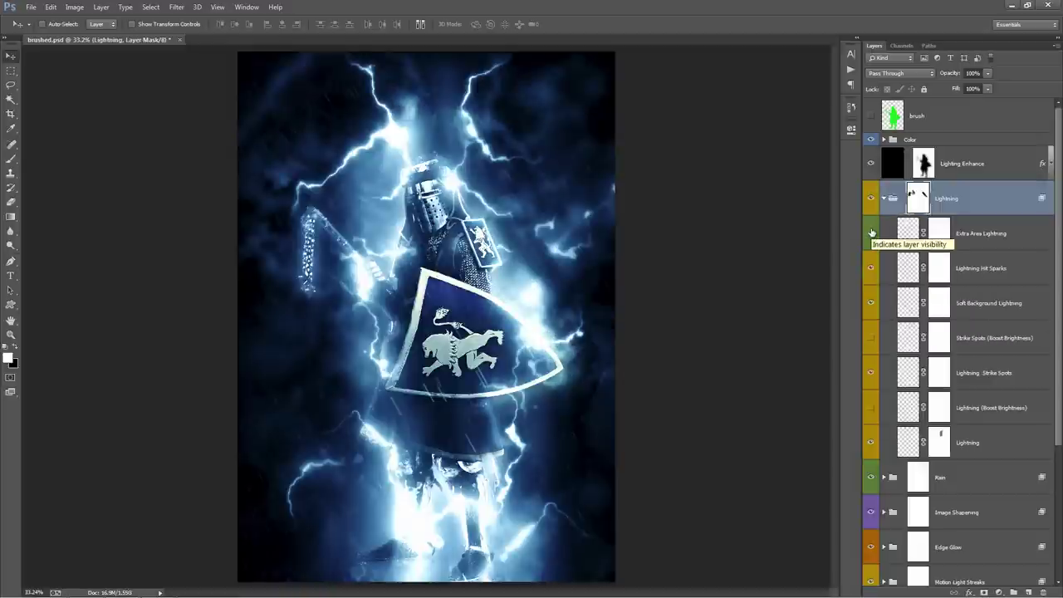
click(955, 261)
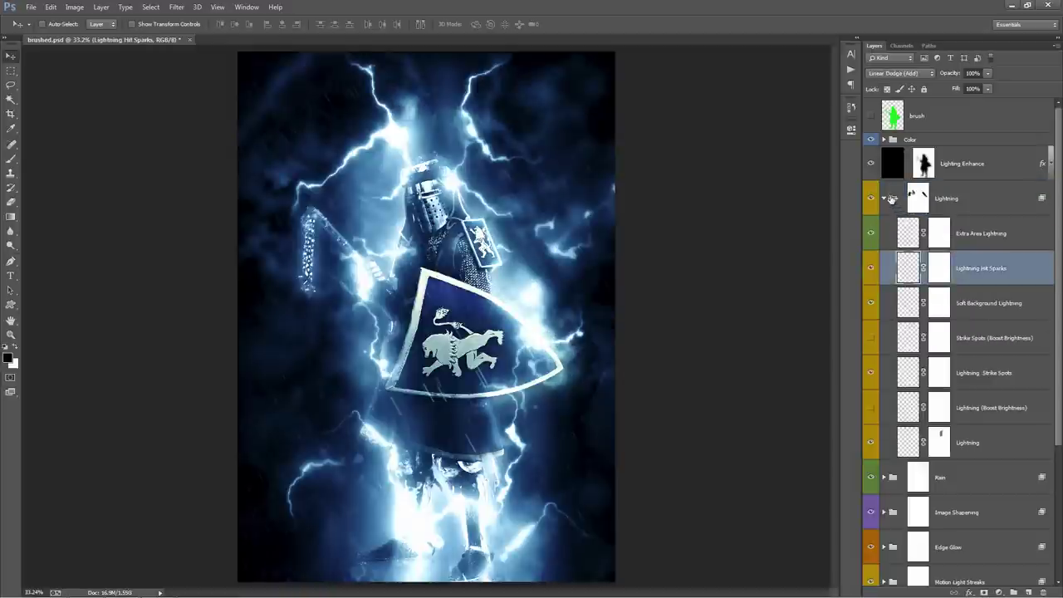
click(884, 197)
Step: Switch the Color group's active look from Color Option 2 to Color Option 10, trying Color Option 11 on the way
click(884, 143)
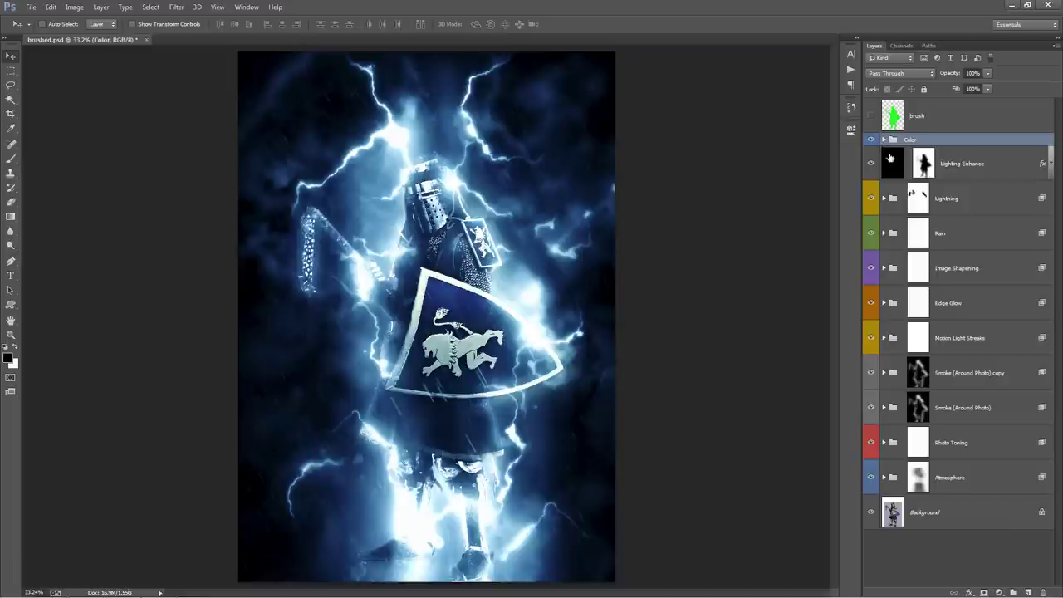
click(883, 140)
click(872, 270)
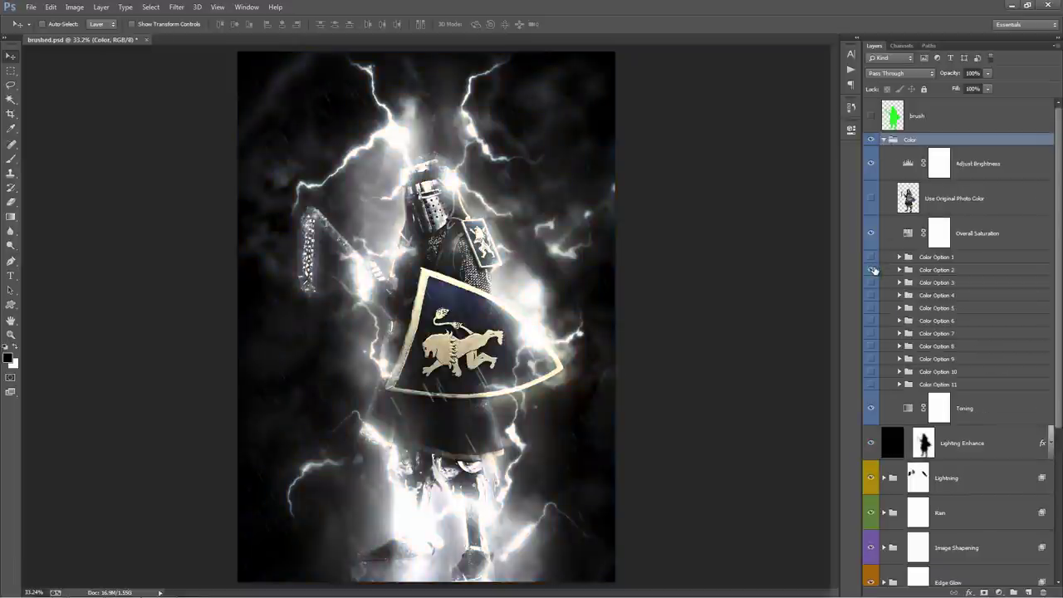
click(872, 270)
click(871, 384)
click(871, 373)
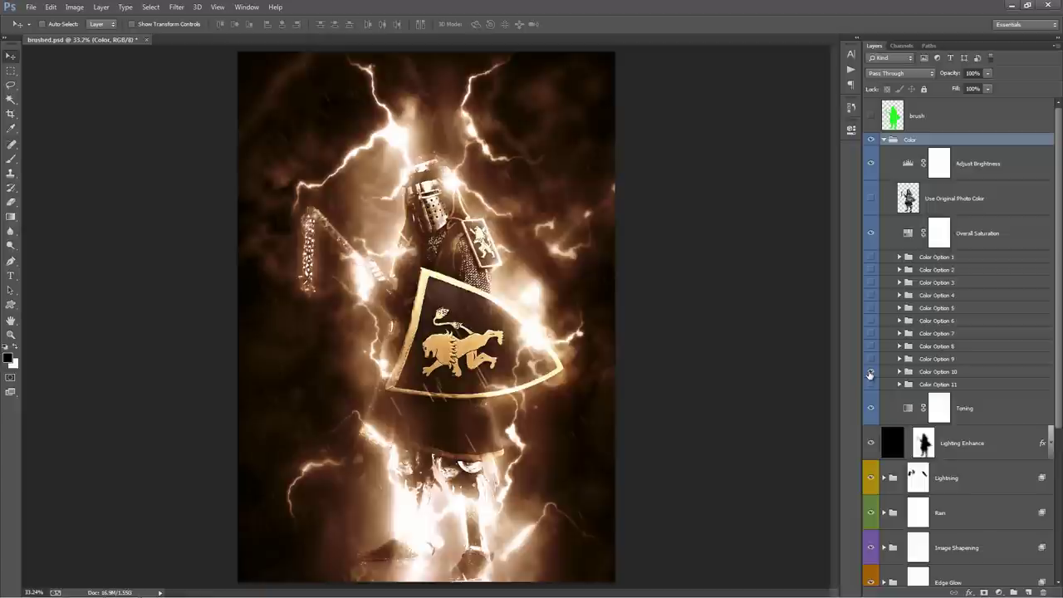
Step: Raise the opacity of Color Option 10 to 100% and collapse the Color group
click(910, 371)
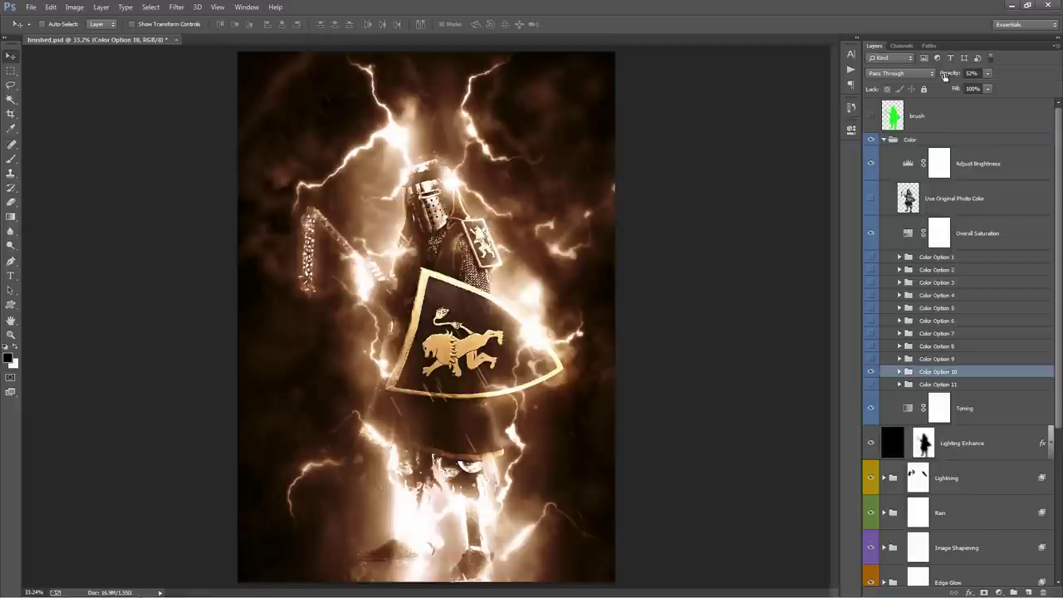
drag(944, 76, 993, 75)
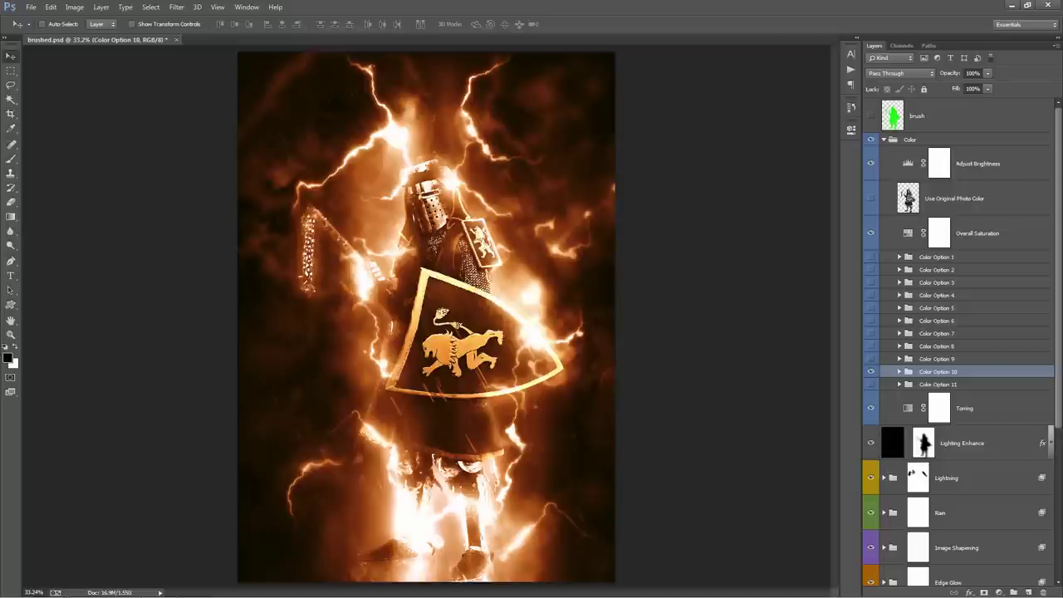
click(885, 139)
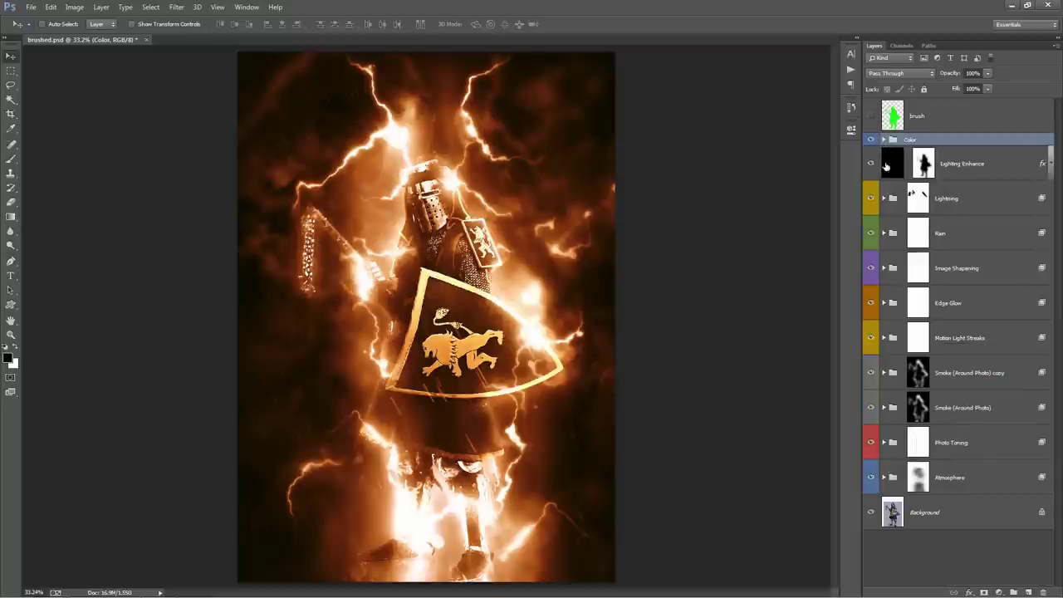
Step: Hide the Rain group after looking at its layers, and collapse it again
click(884, 232)
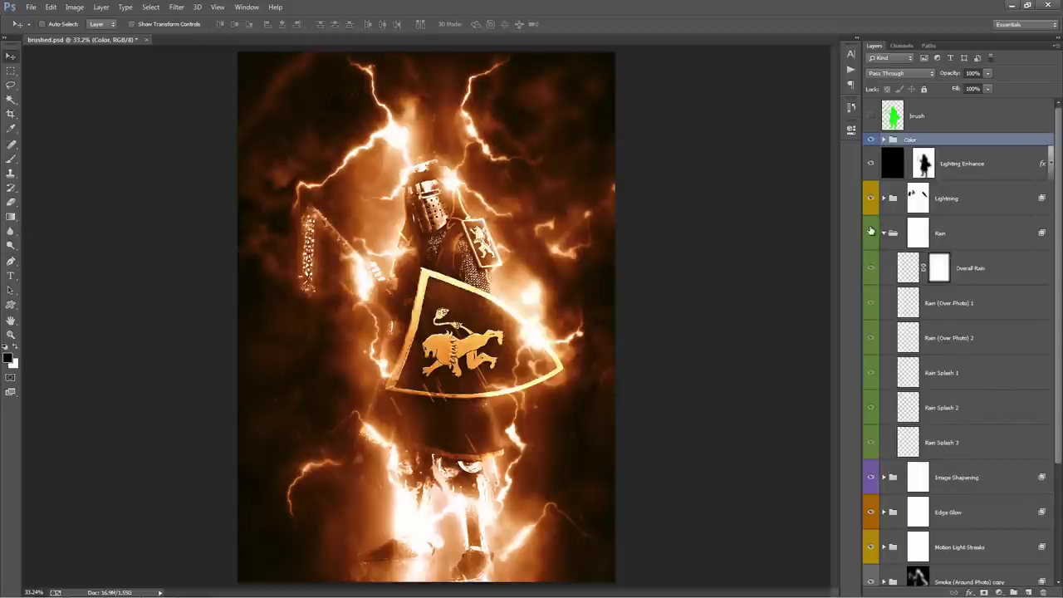
click(870, 231)
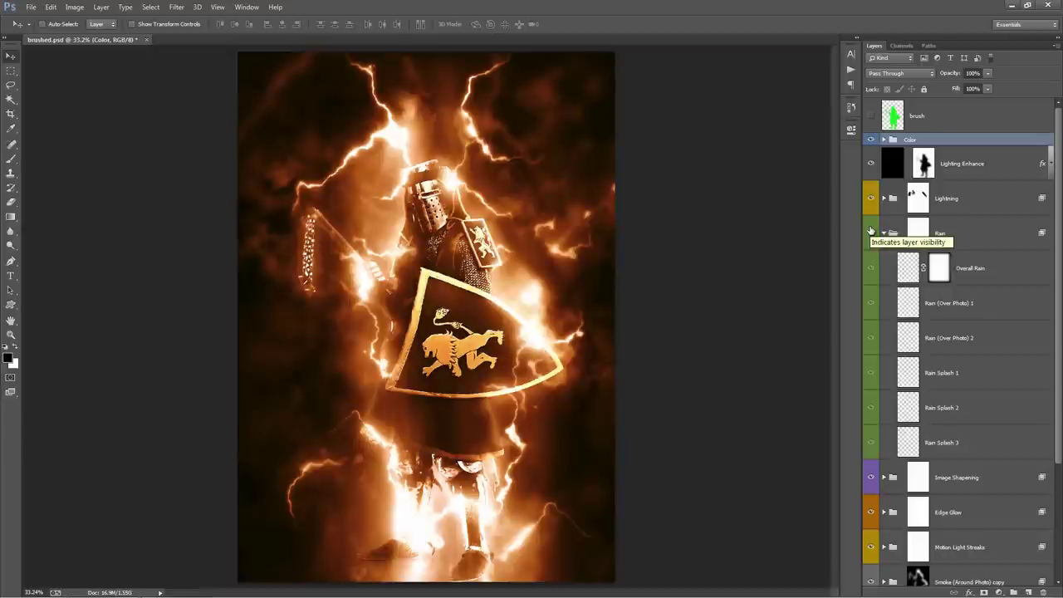
click(972, 306)
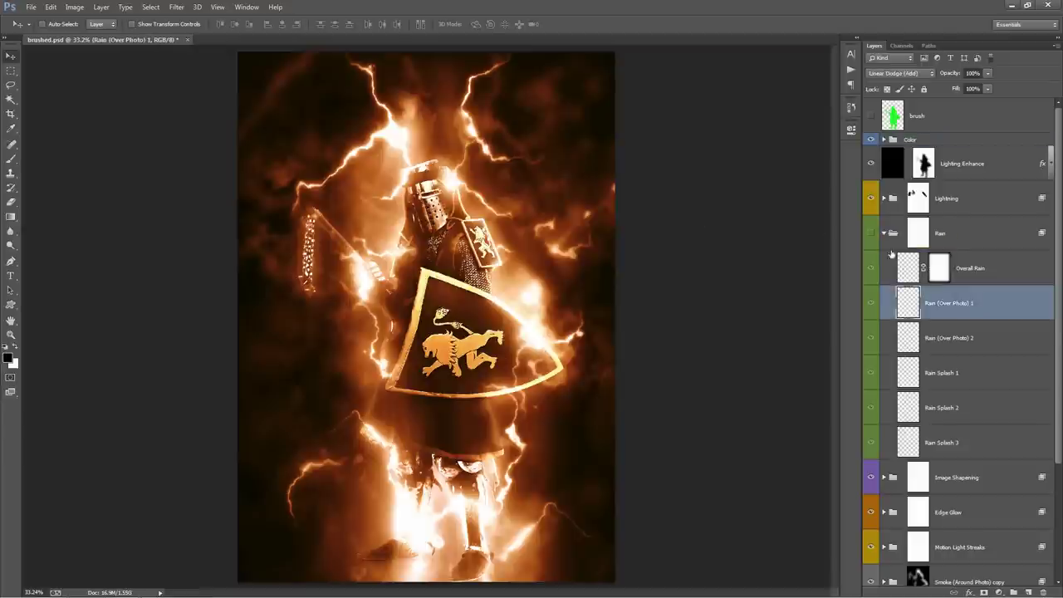
click(886, 234)
Step: Examine the Edge Glow group's wide and thin glow layers and look over the Image Sharpening, Motion Light Streaks and Photo Toning groups
click(939, 279)
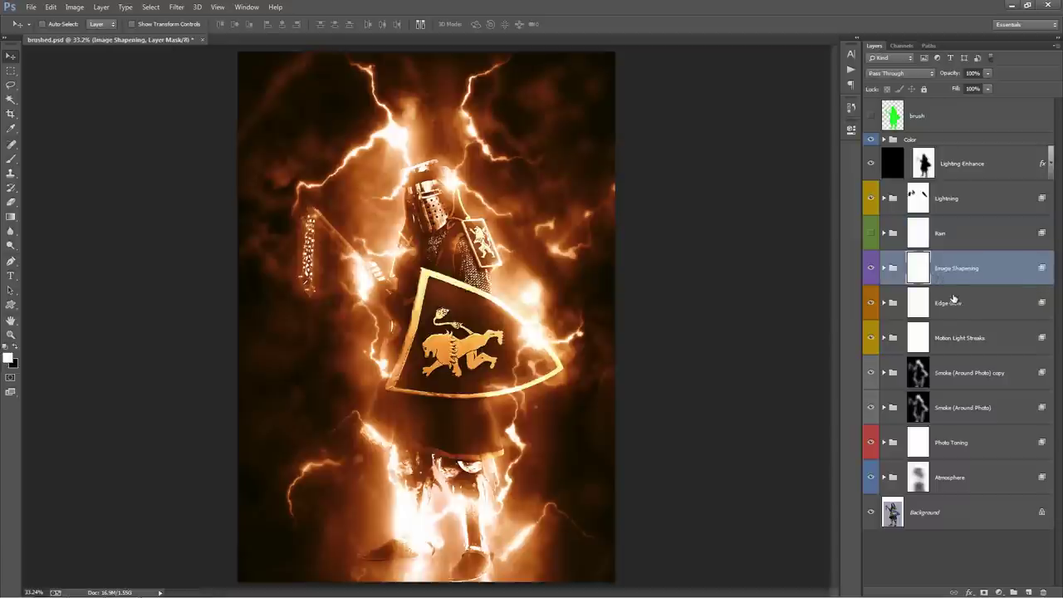
click(951, 303)
click(886, 304)
click(886, 304)
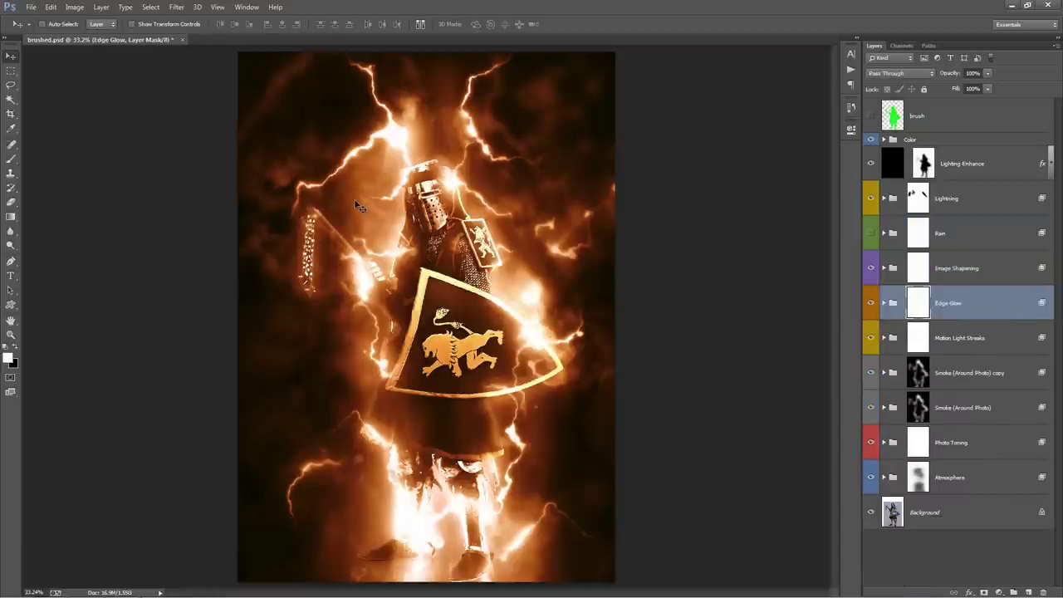
click(911, 327)
click(897, 311)
click(886, 305)
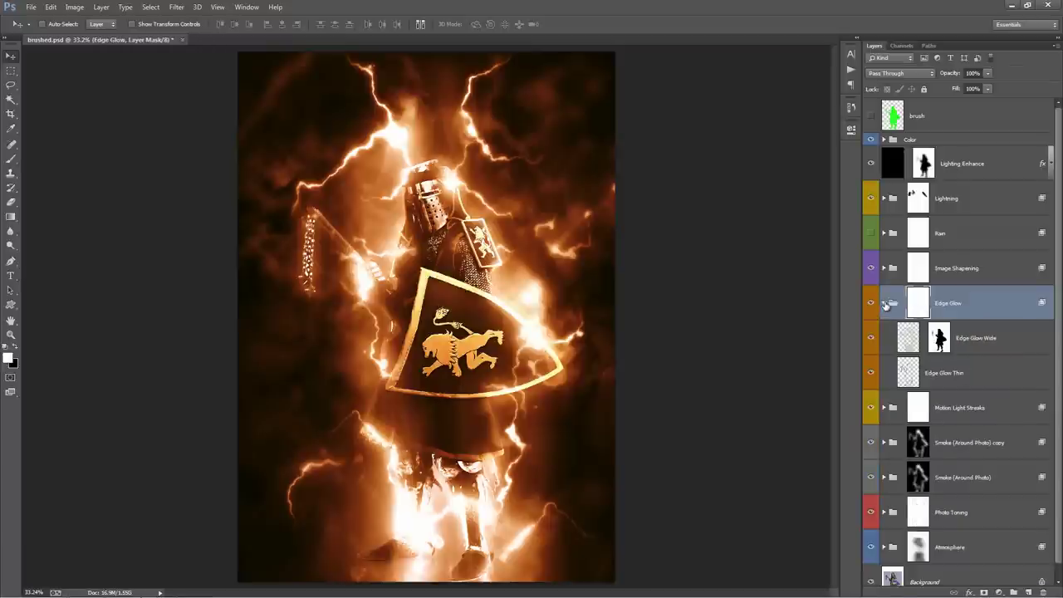
click(886, 304)
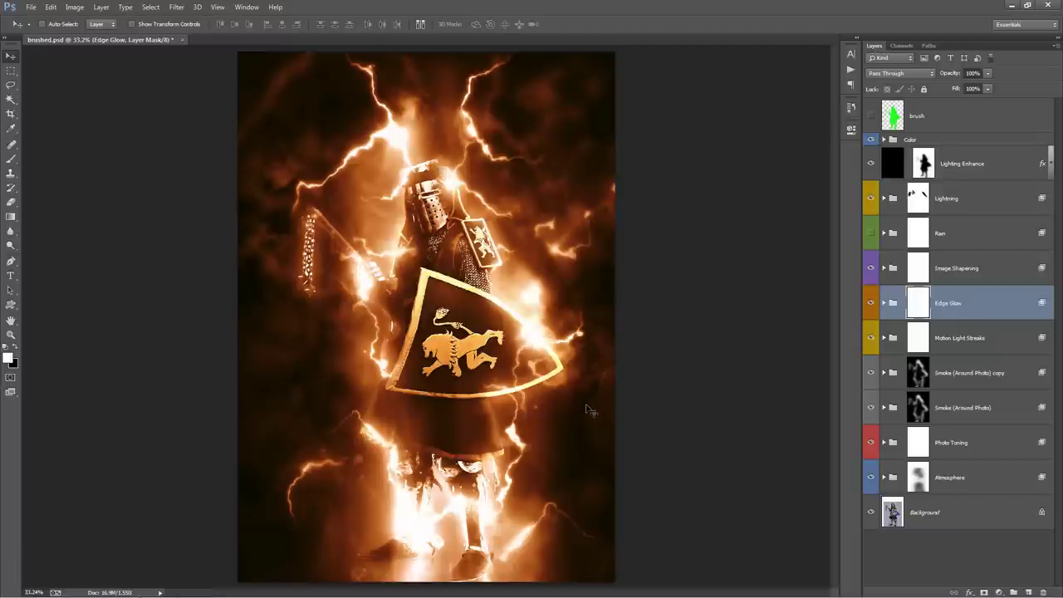
click(1005, 458)
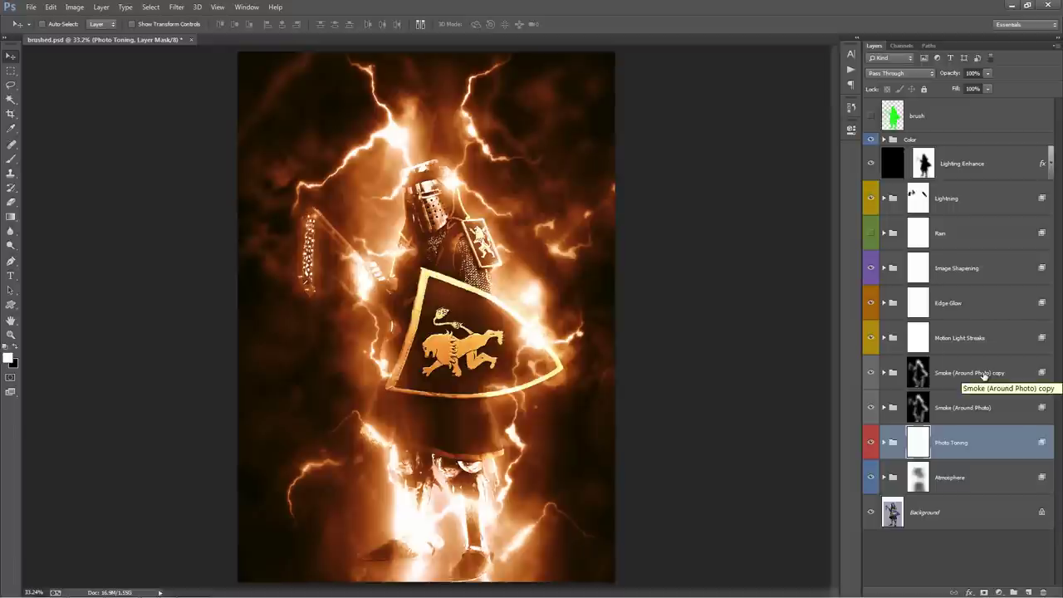
click(962, 340)
click(956, 316)
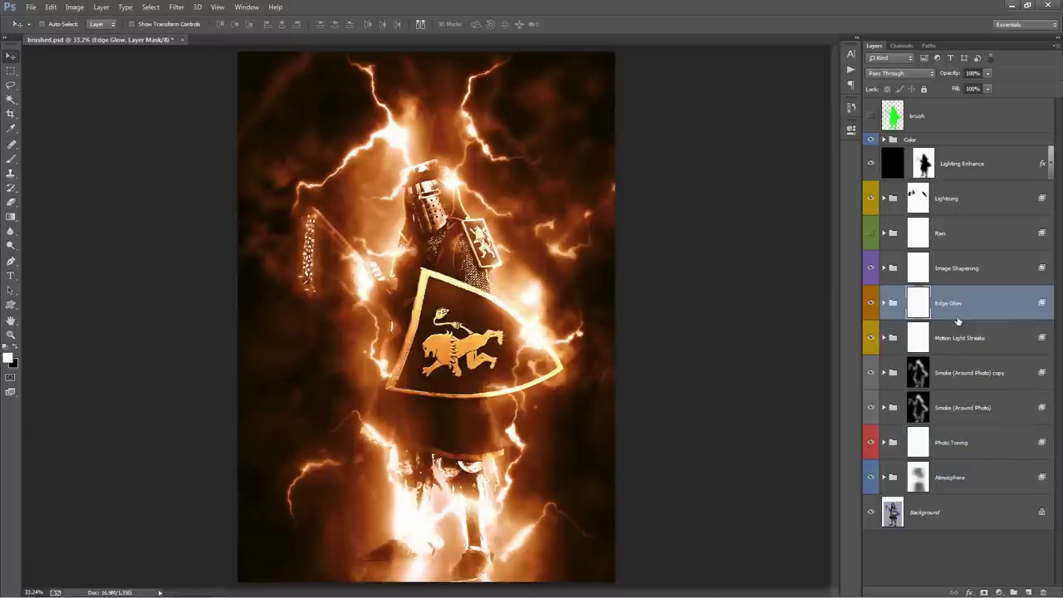